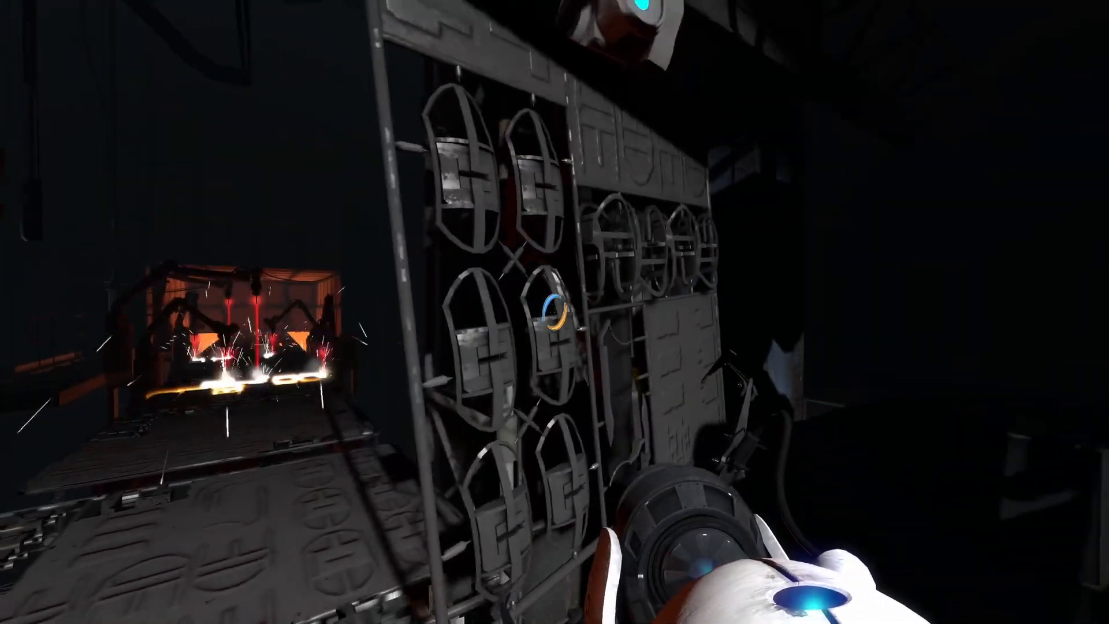
key(w)
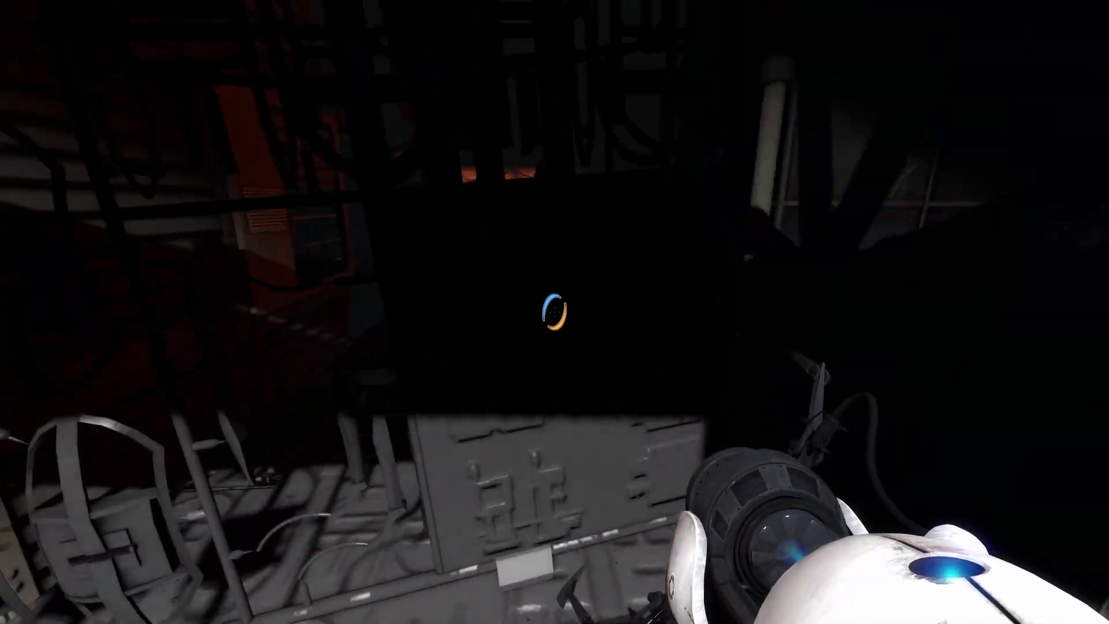
key(w)
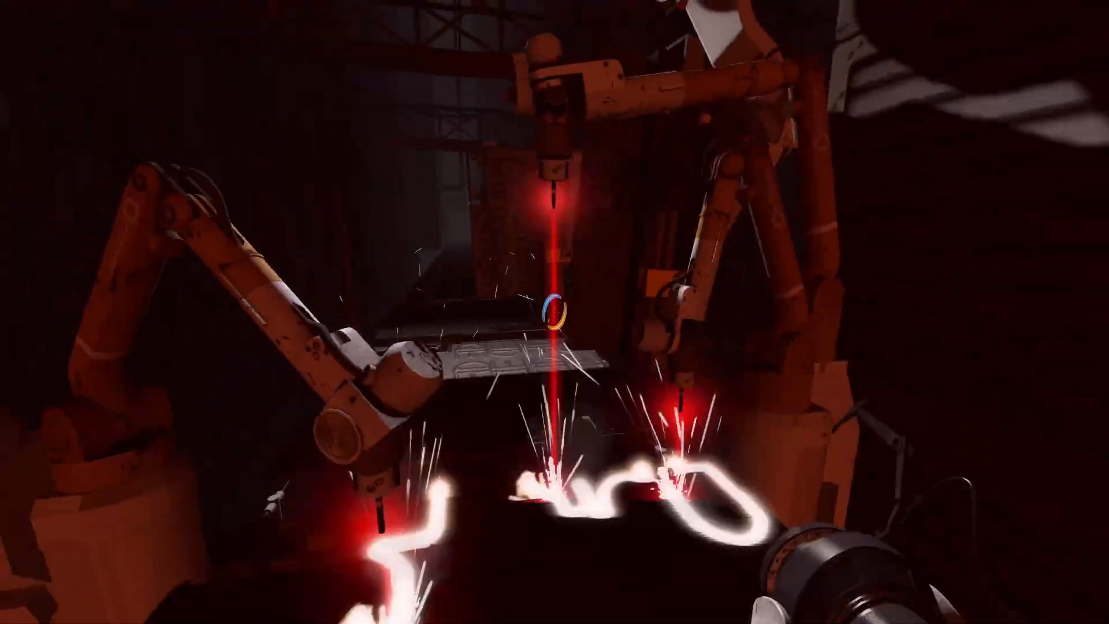
key(w)
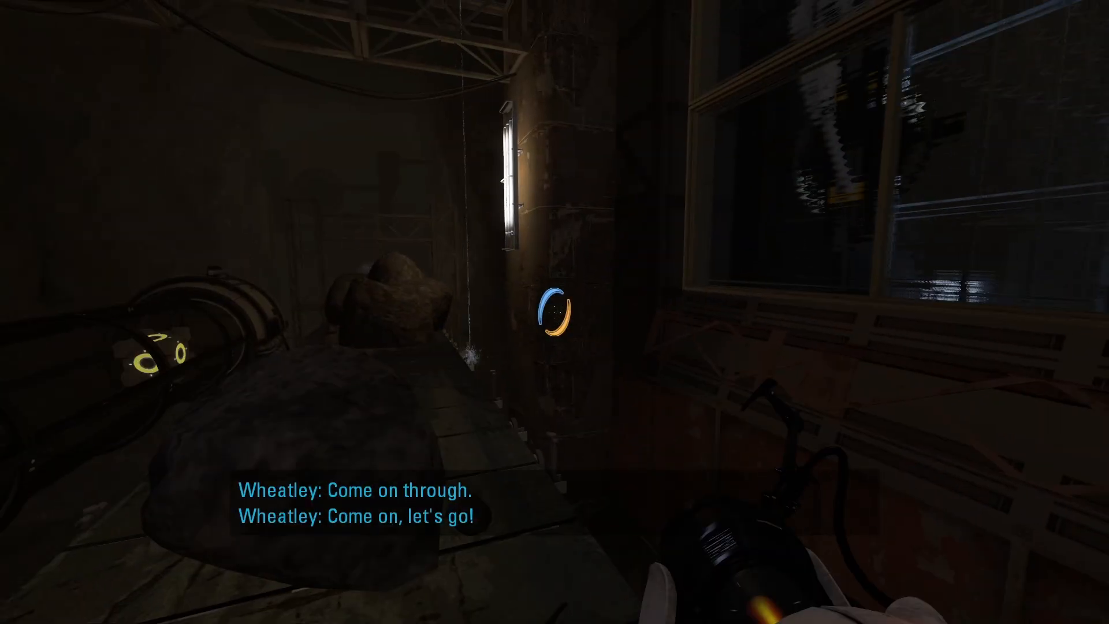
key(w)
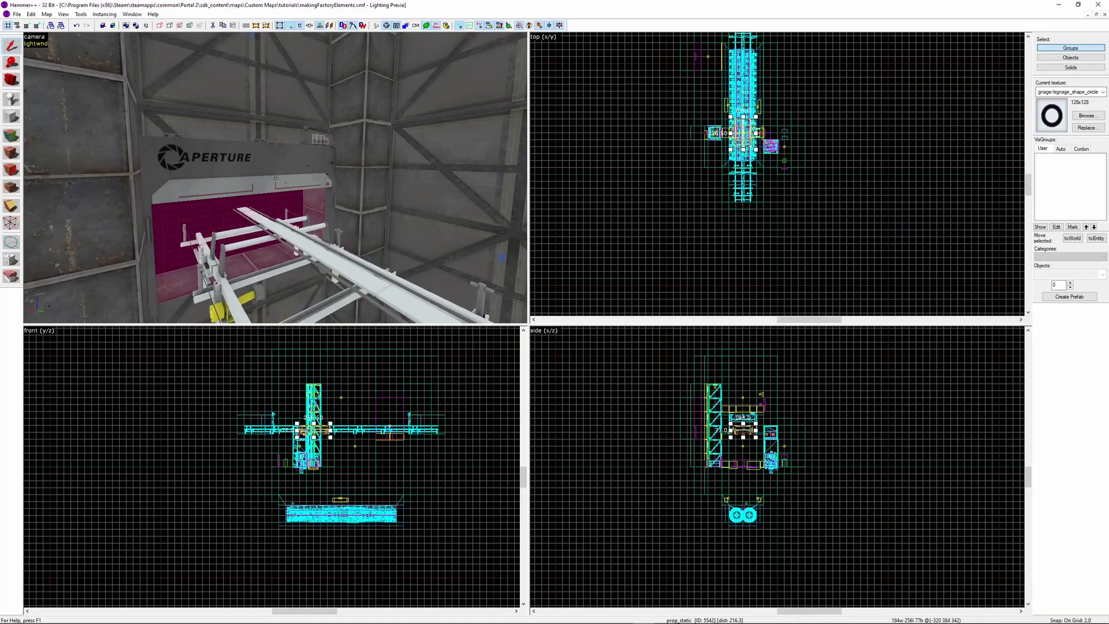
Examine the textures on the brush and wall faces around the conveyor opening beneath the Aperture sign
key(w)
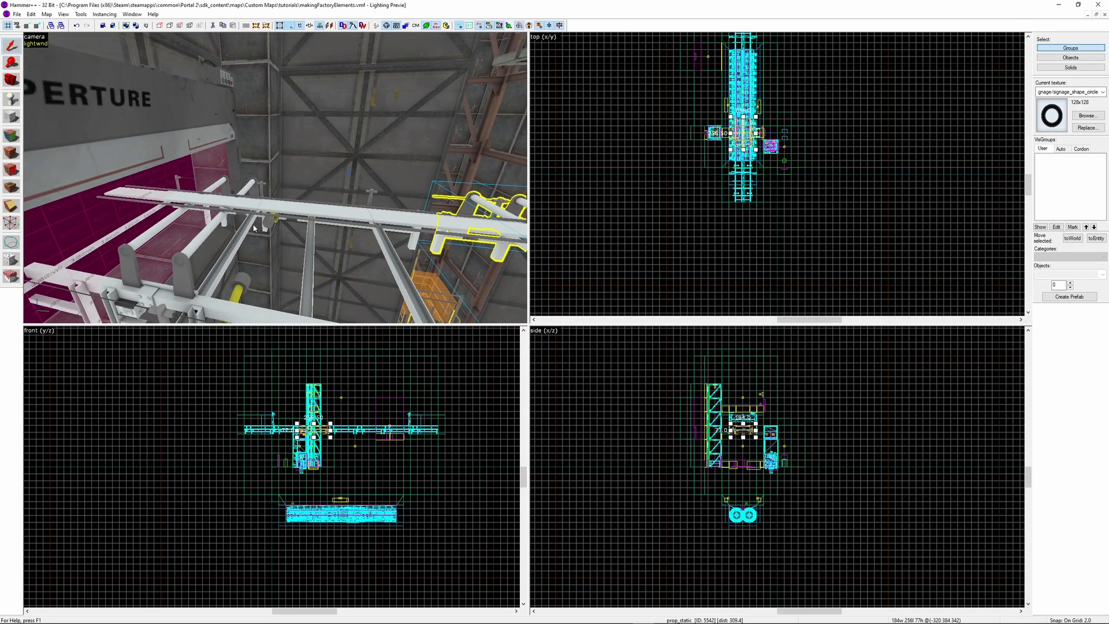
double_click(227, 203)
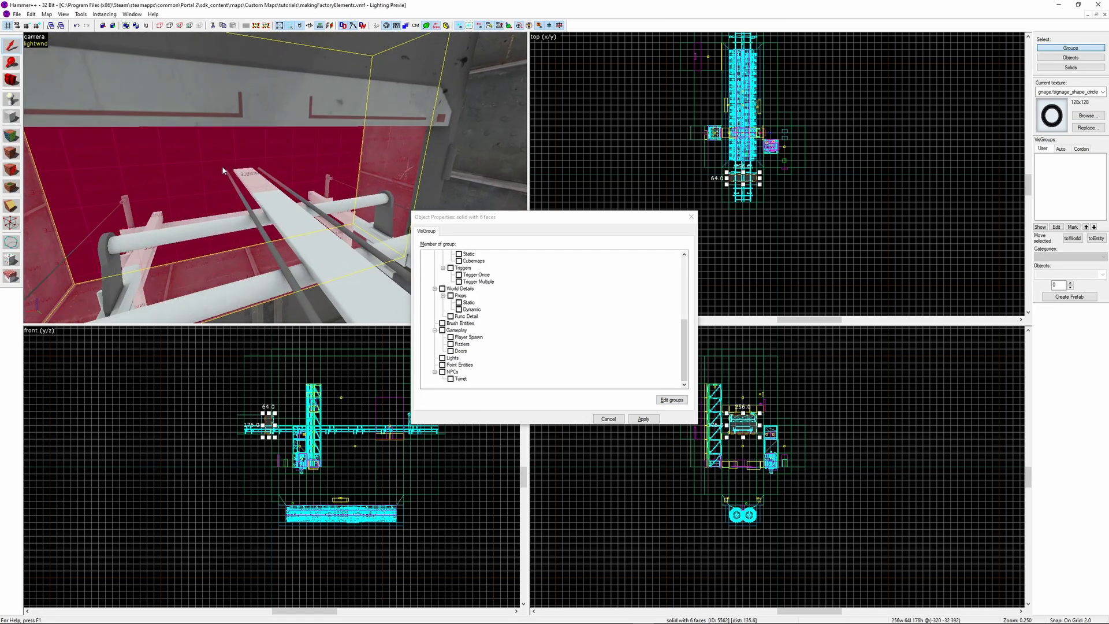
key(shift+a)
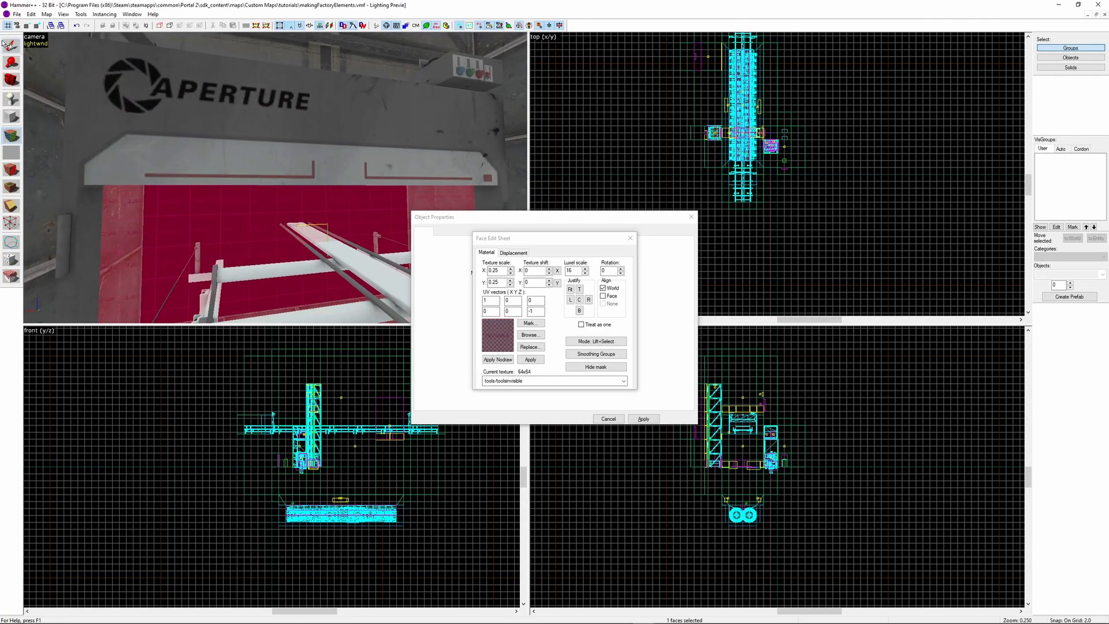
click(11, 45)
click(278, 131)
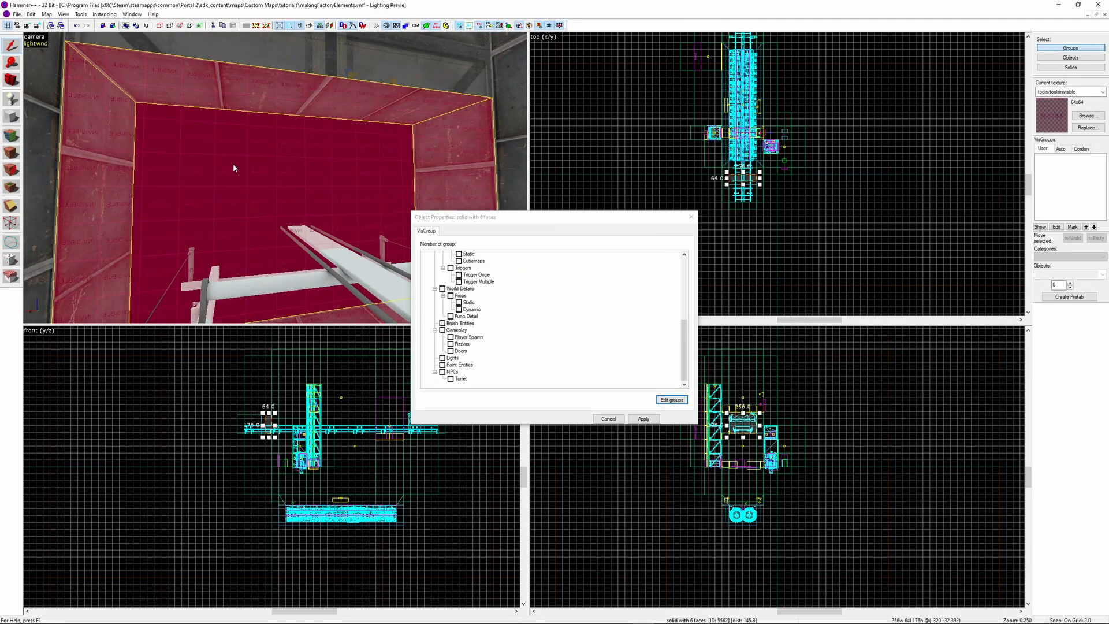
key(shift+a)
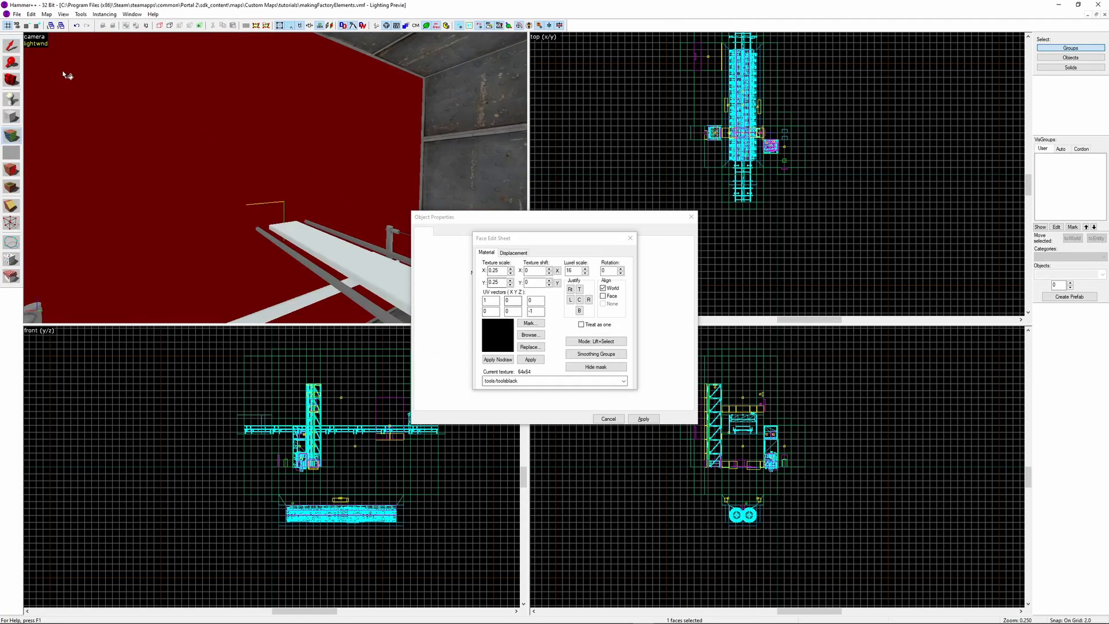
Place a point entity above the near end of the conveyor frame and set its class to prop_dynamic
key(shift+s)
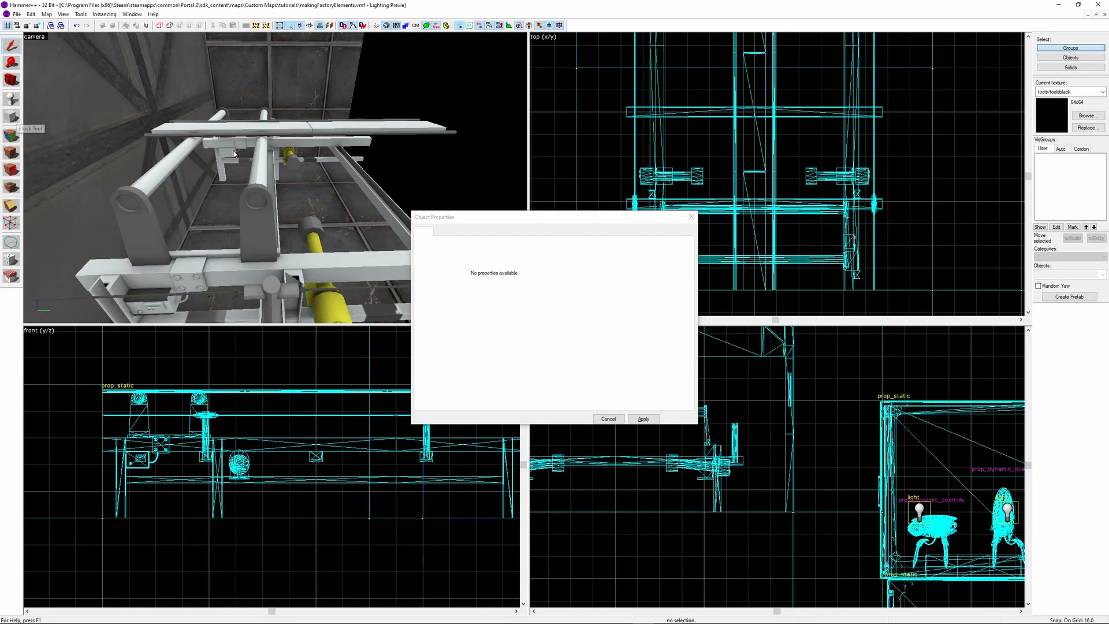
click(234, 153)
click(311, 107)
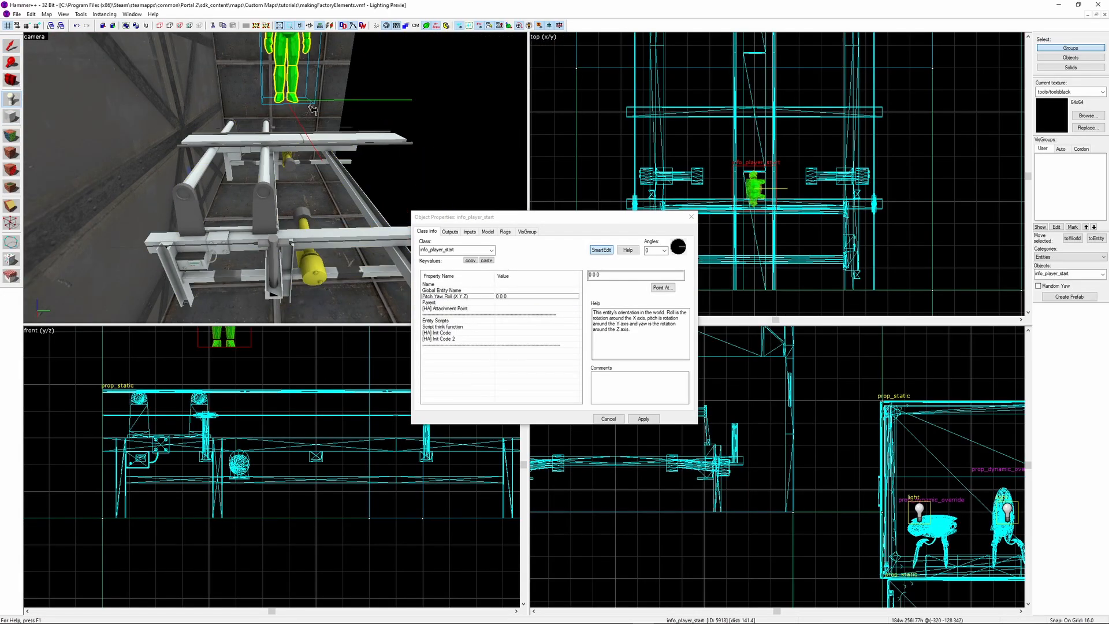
click(455, 250)
text(prop)
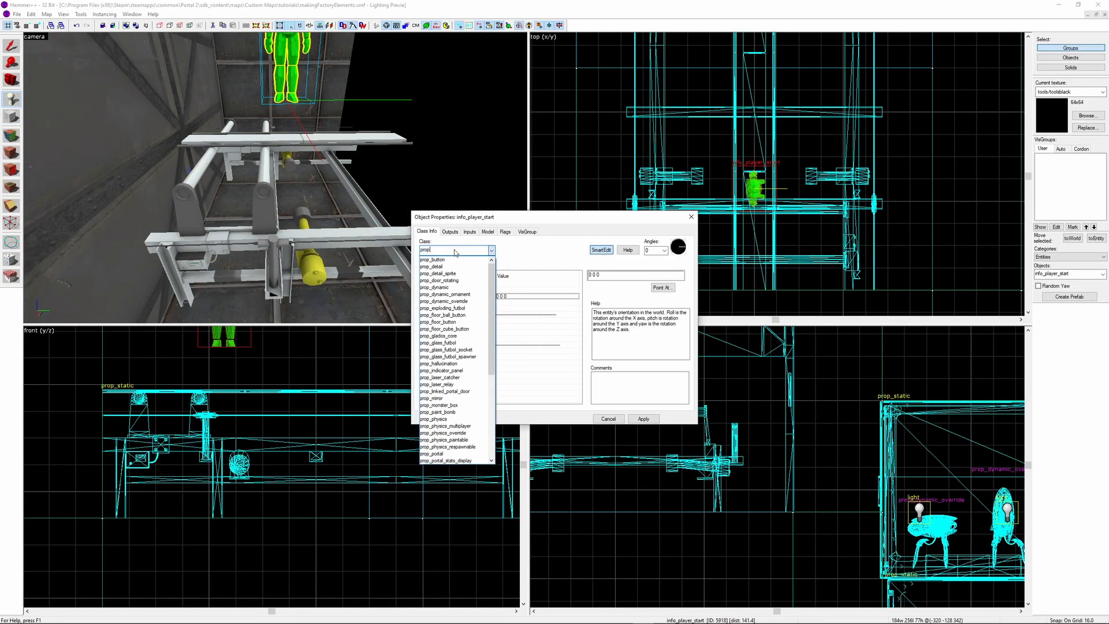
text(_Dyynamic)
key(Return)
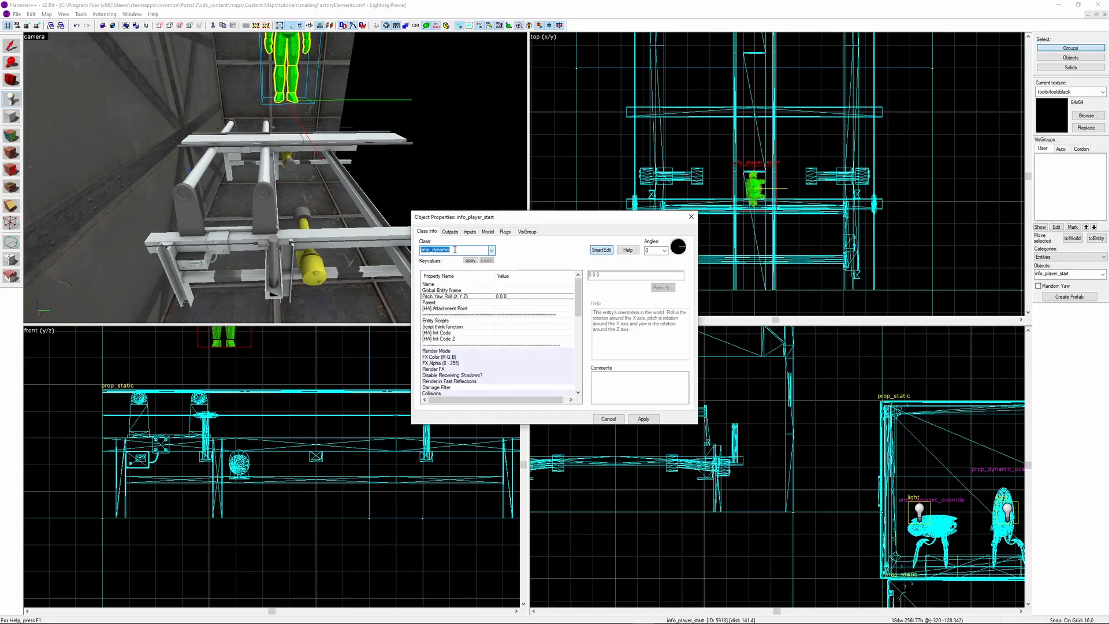
Give the prop_dynamic the props_factory/conveyor_belt_module model, lay it on the conveyor rails, and name it conveyor_mdl
double_click(468, 297)
double_click(582, 325)
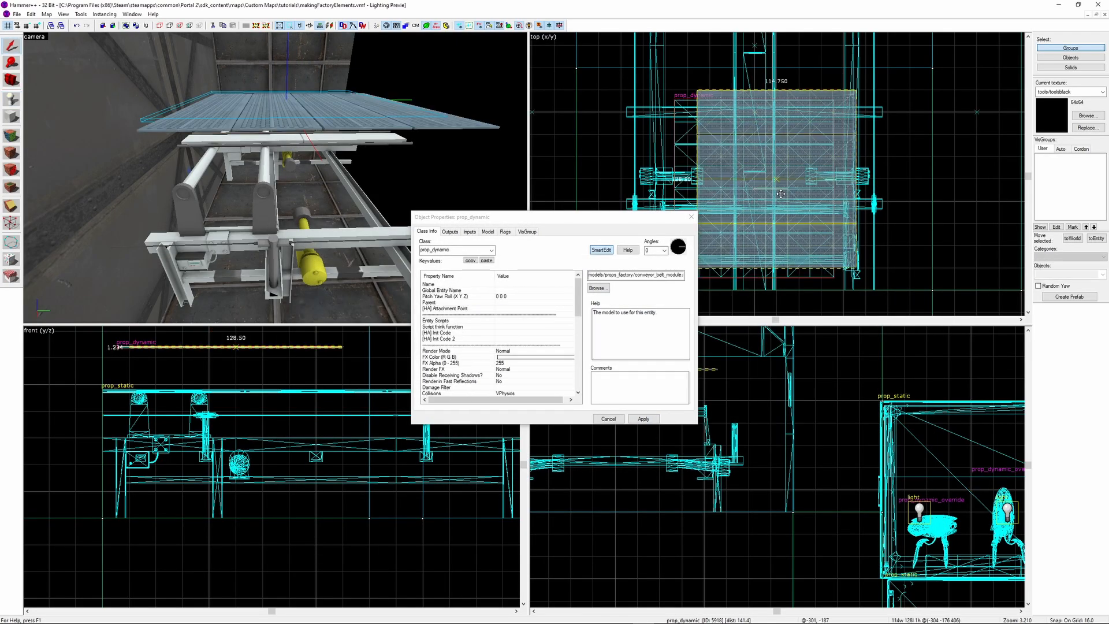
key(z)
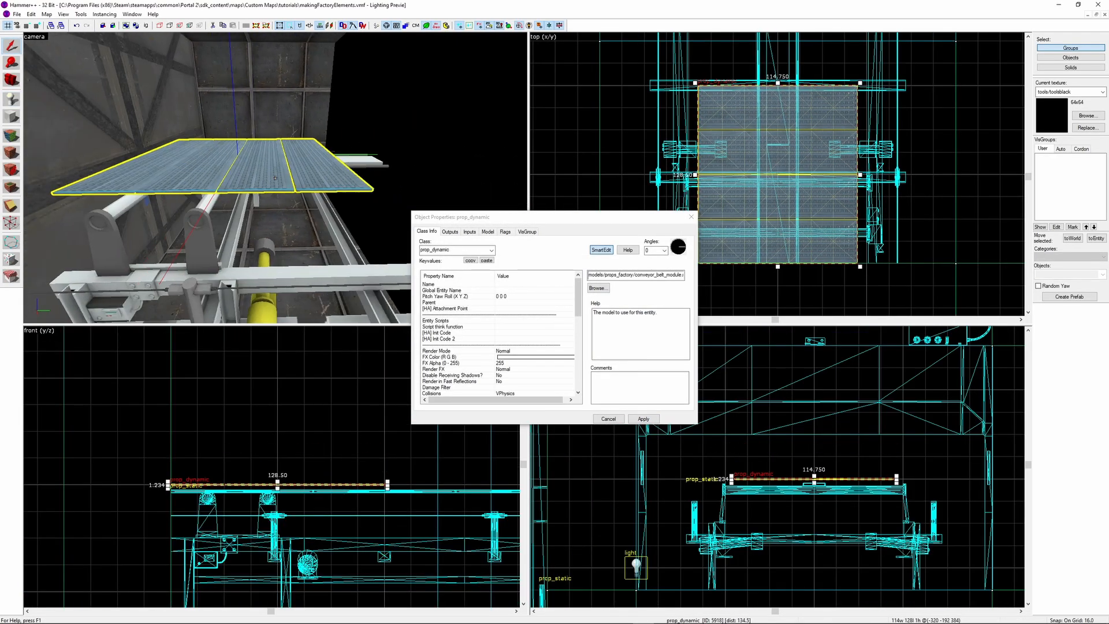
key(z)
click(431, 284)
click(618, 275)
text(conv)
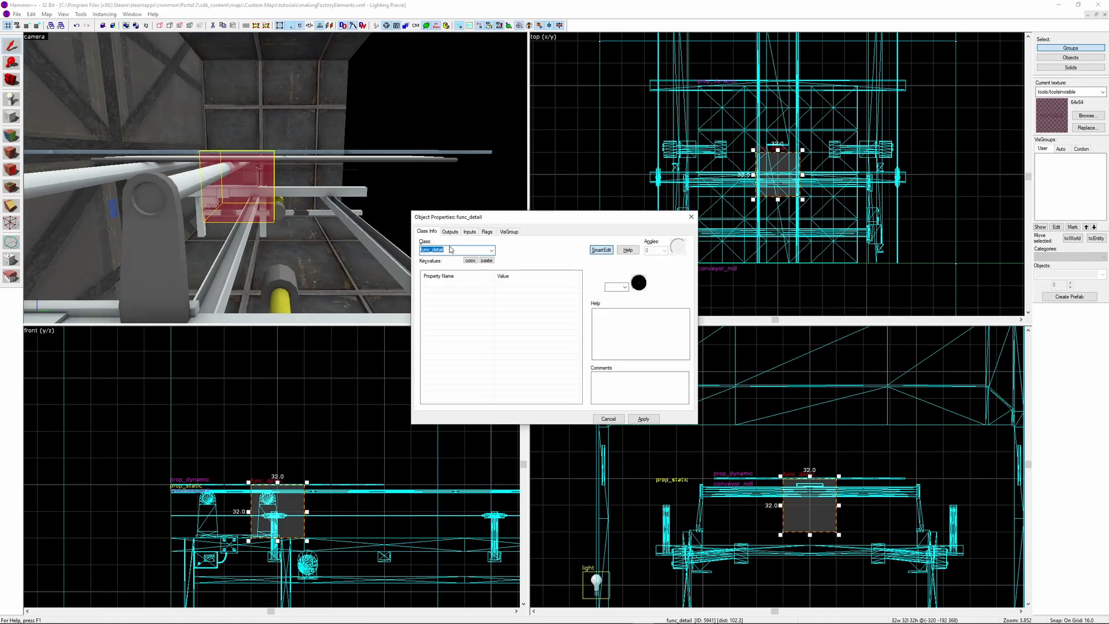
Set the class of the 32-unit invisible brush under the belt panel to func_tracktrain and name it conveyor_tracktrain
text(func_tracktrain)
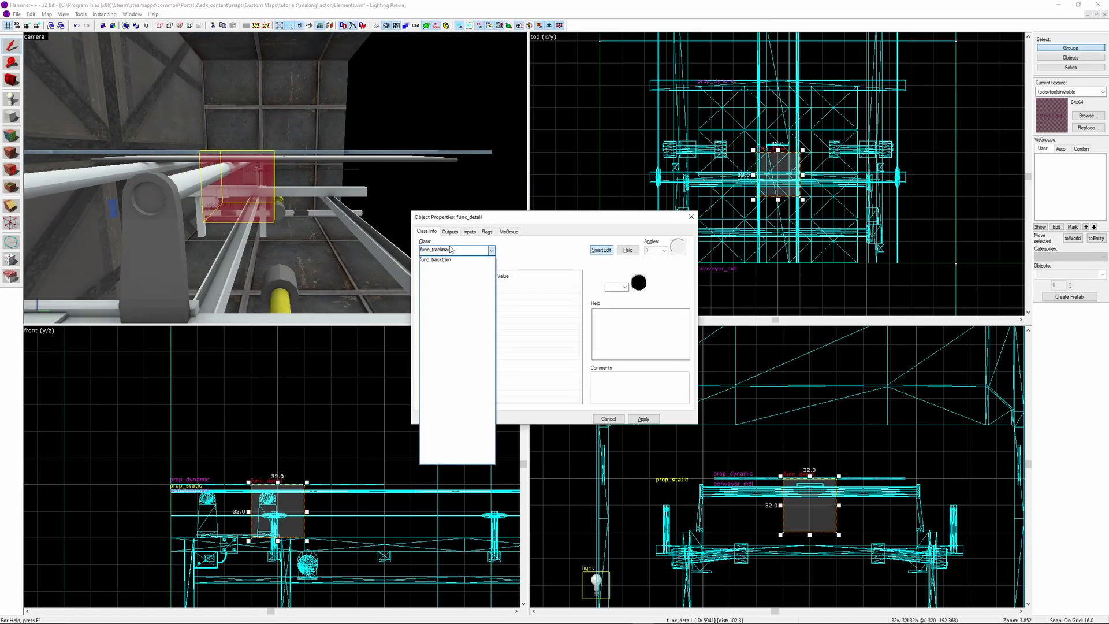
key(Return)
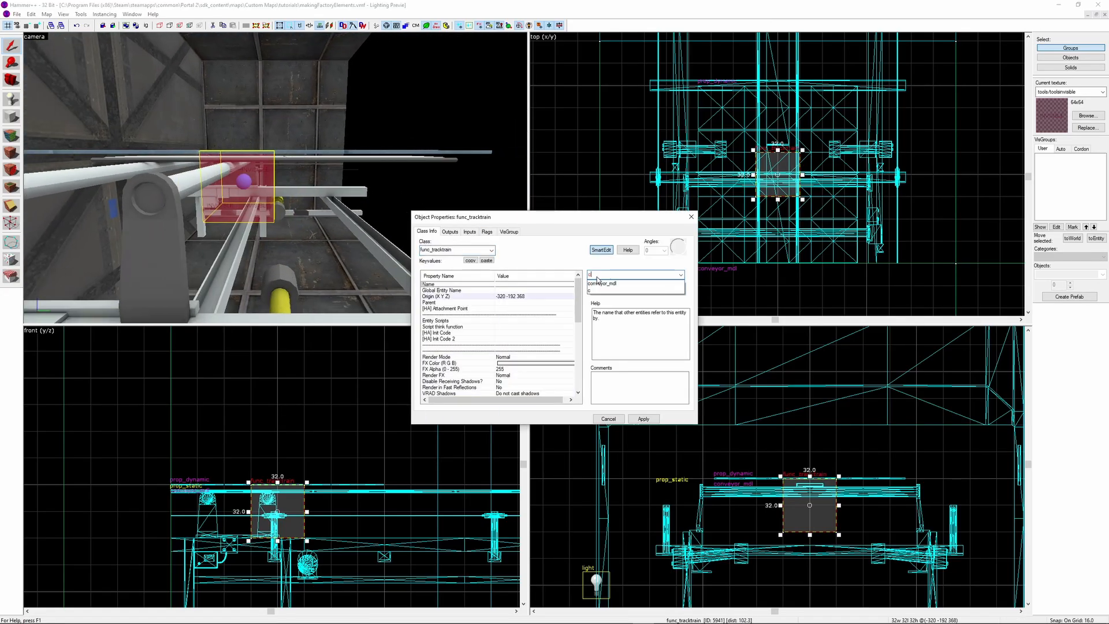
click(248, 197)
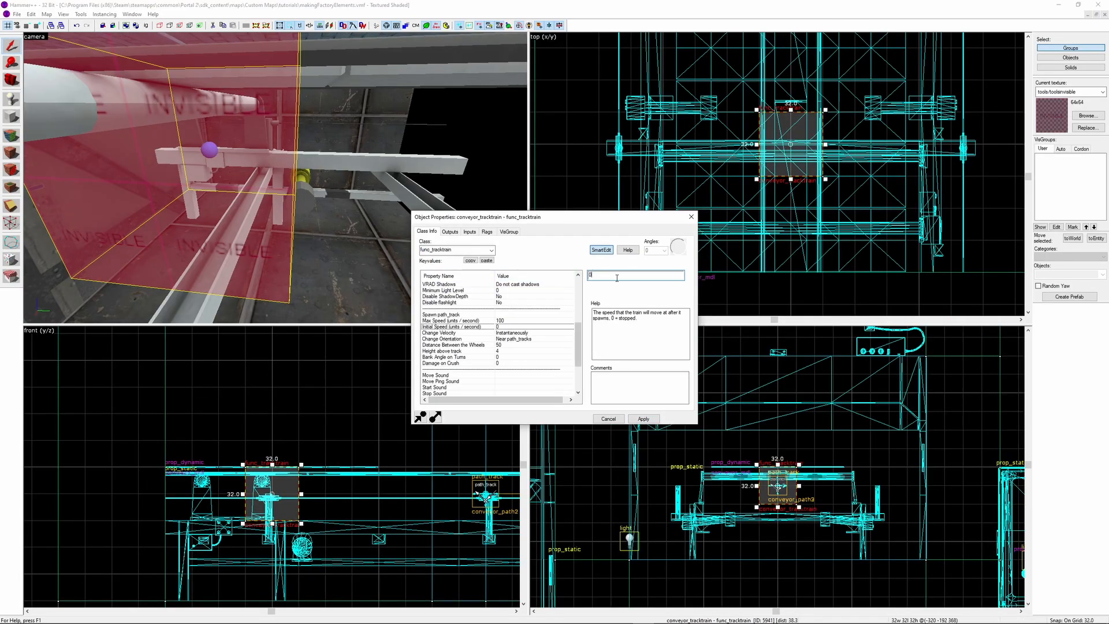
Set conveyor_tracktrain's max and initial speed to 60, and its distance between the wheels and height above track to 0
click(515, 316)
click(516, 320)
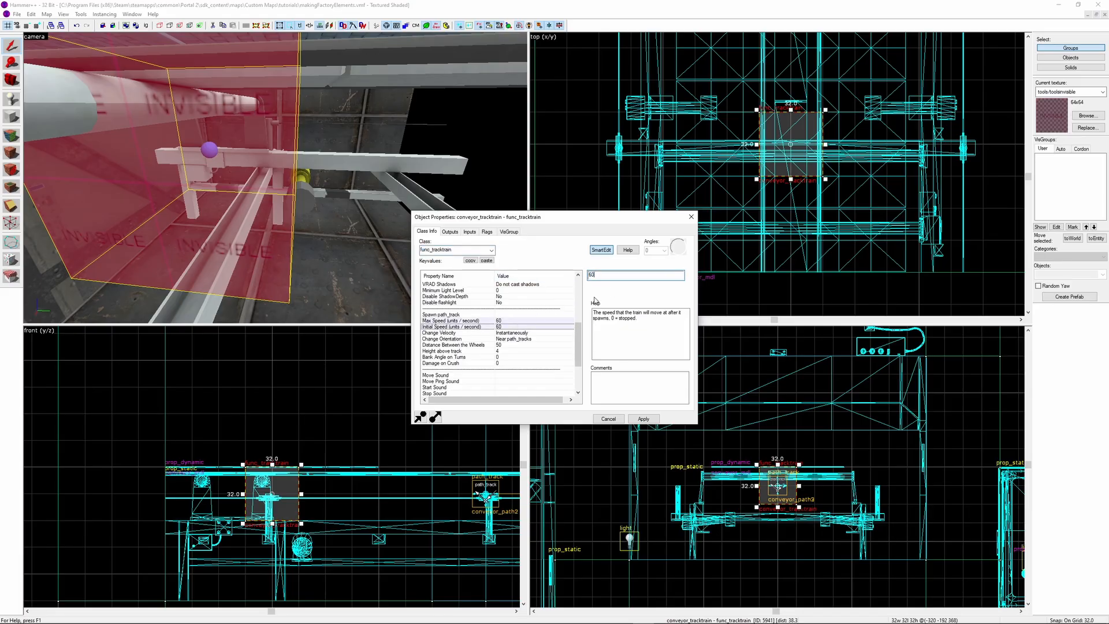
key(Return)
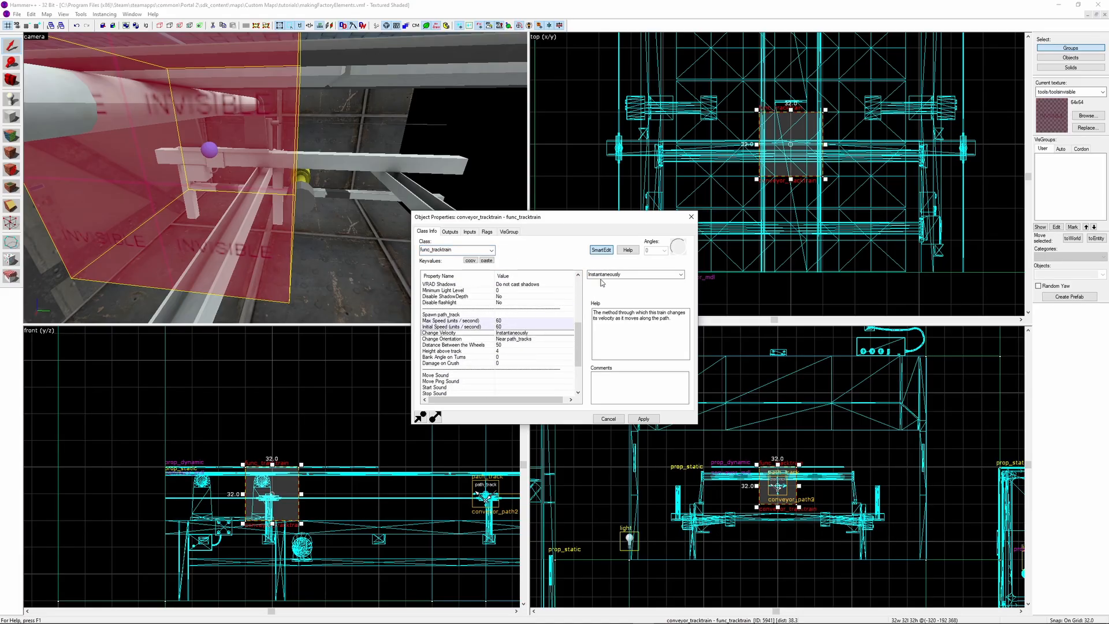
click(527, 345)
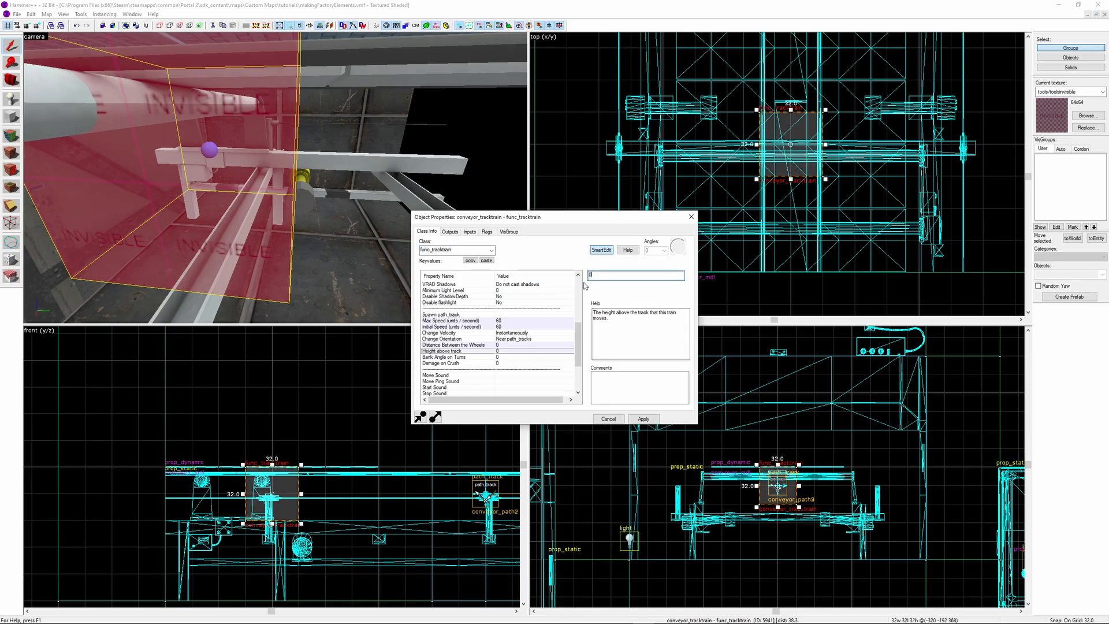
key(Return)
Enable and apply the tracktrain's No Pitch, No User Control, Fixed Orientation, Ridable Train (HL1 Train) and Is unblockable by player flags
click(486, 231)
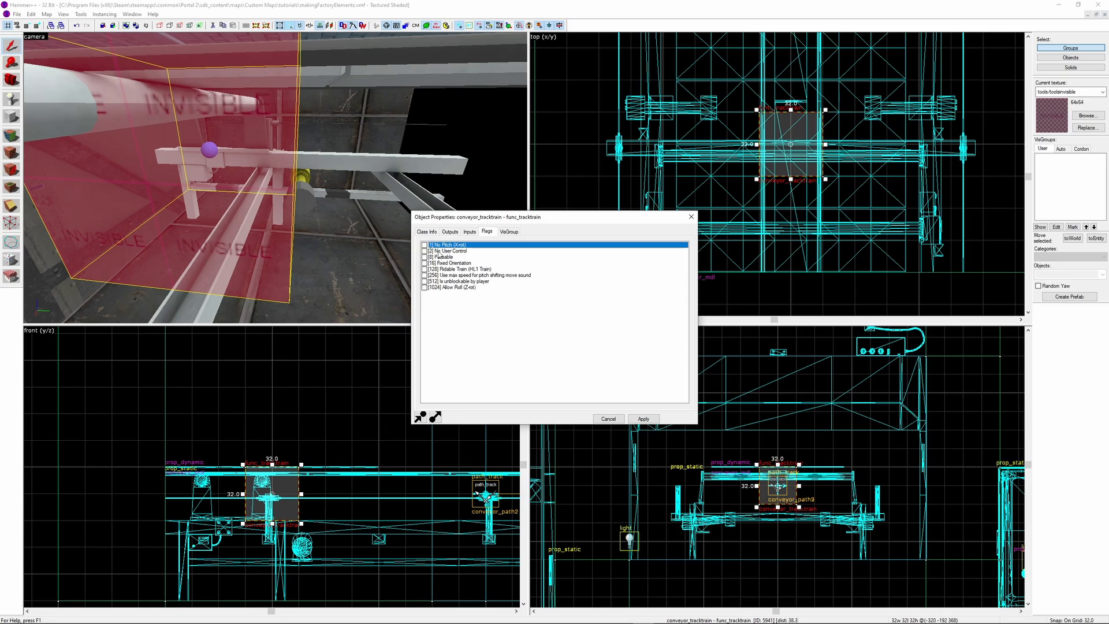
click(424, 251)
click(424, 263)
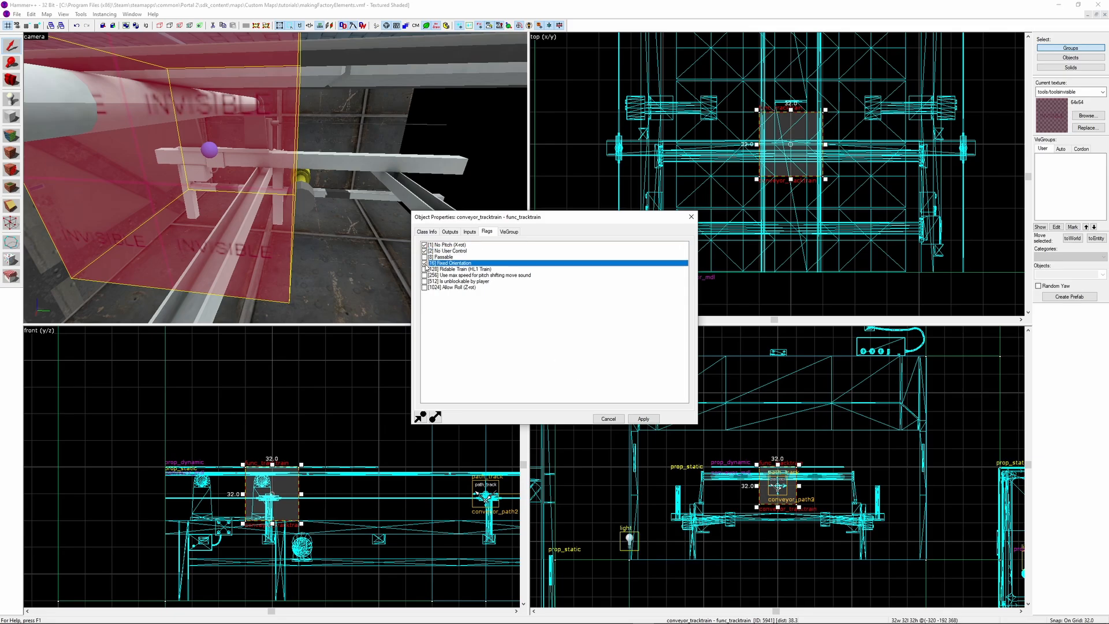
click(425, 270)
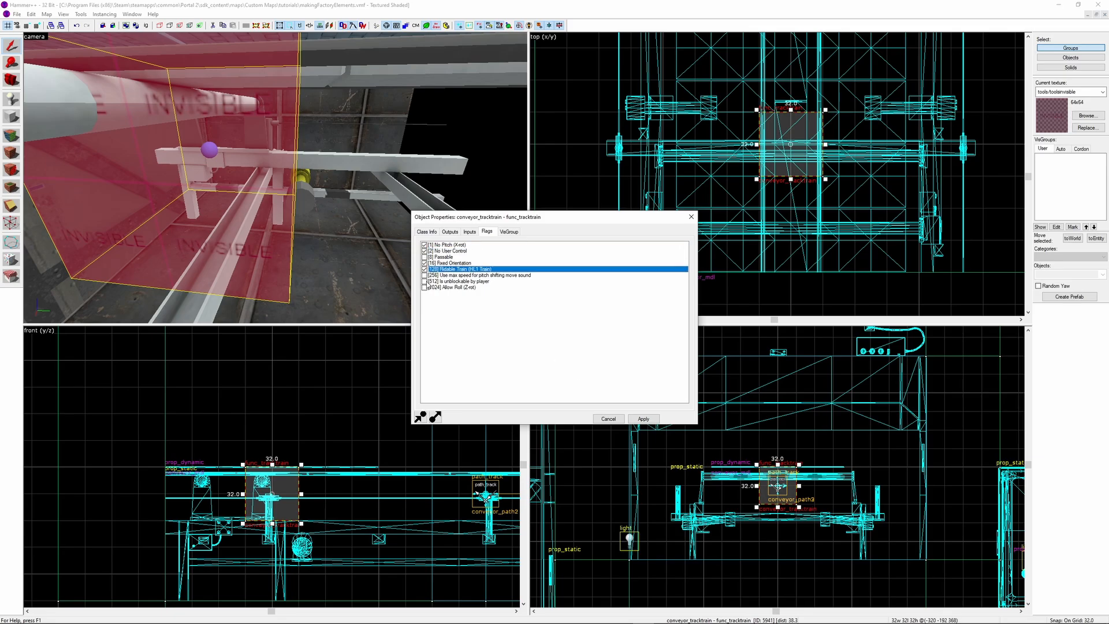
click(424, 281)
click(643, 418)
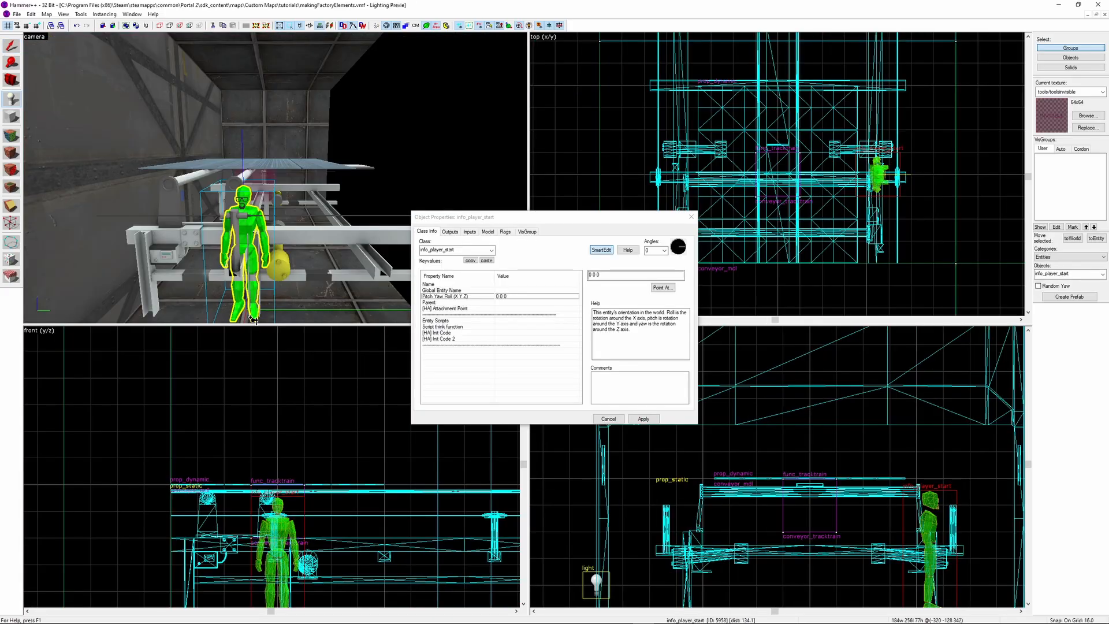
Set the class of the new point entity beside the conveyor to path_track and name it conveyor_path1
click(457, 249)
text(path_track)
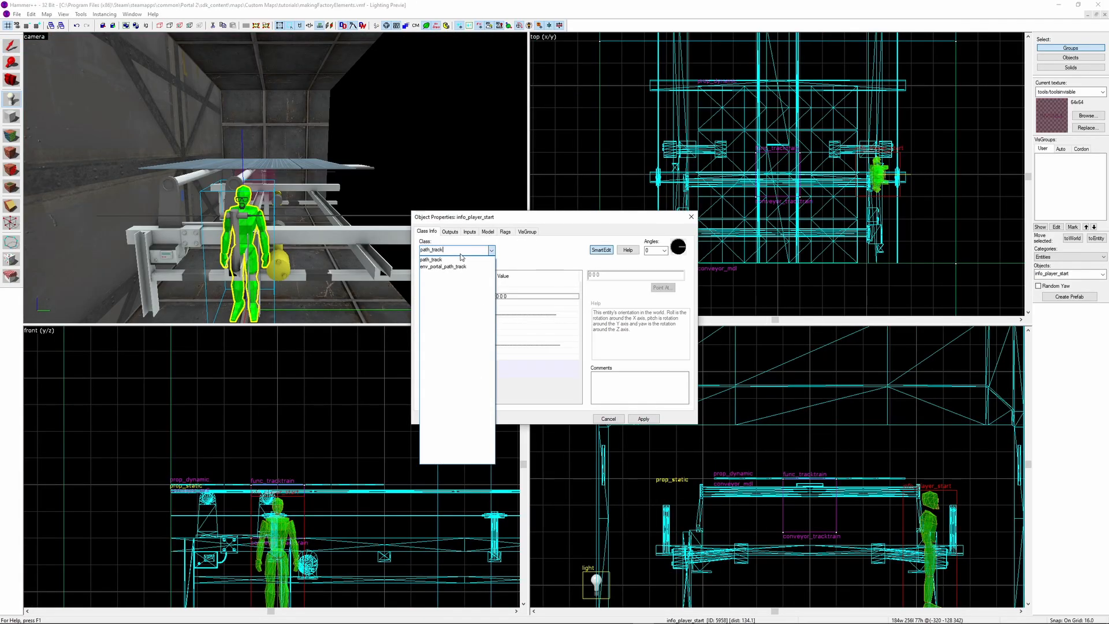
click(430, 274)
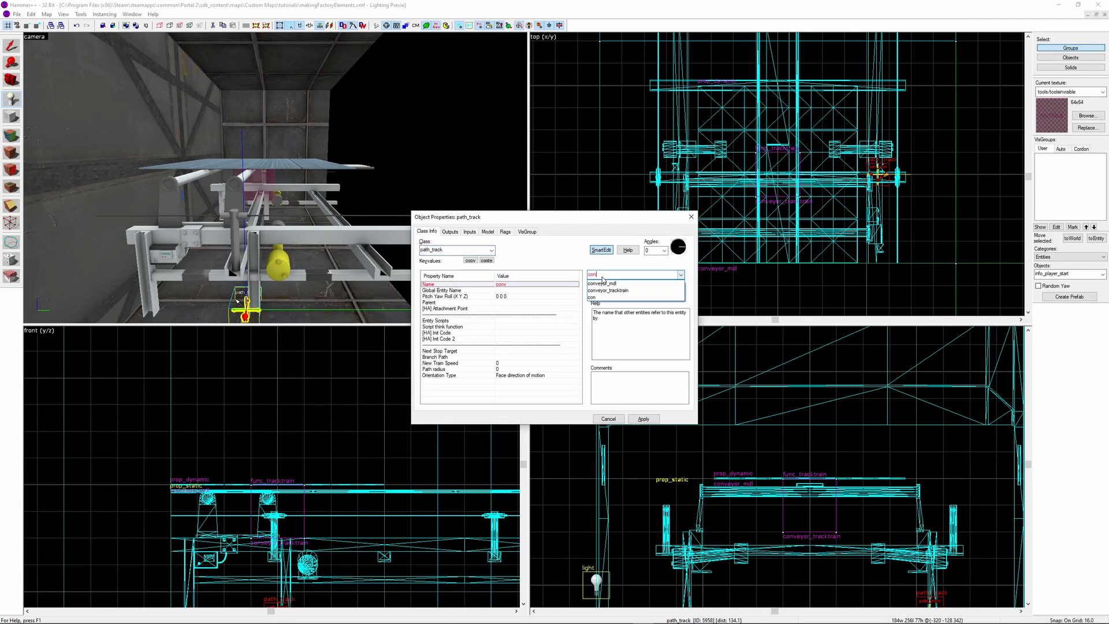
key(Return)
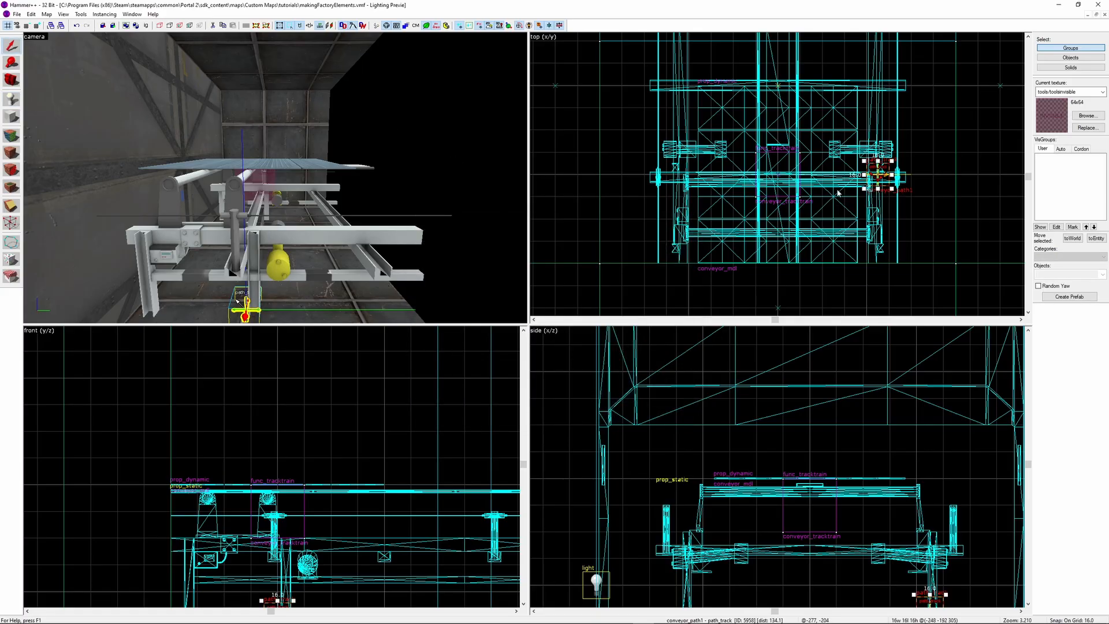
key(ctrl+e)
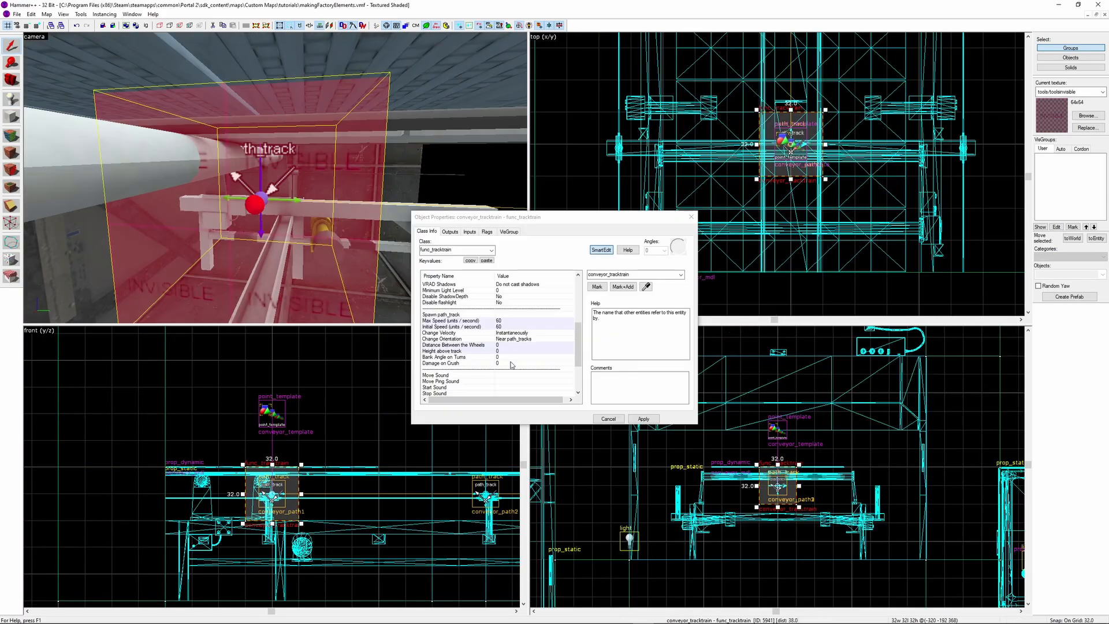
Pick the first path_track in the map for conveyor_tracktrain's Spawn path_track property
scroll(513, 315, up, 1)
click(513, 332)
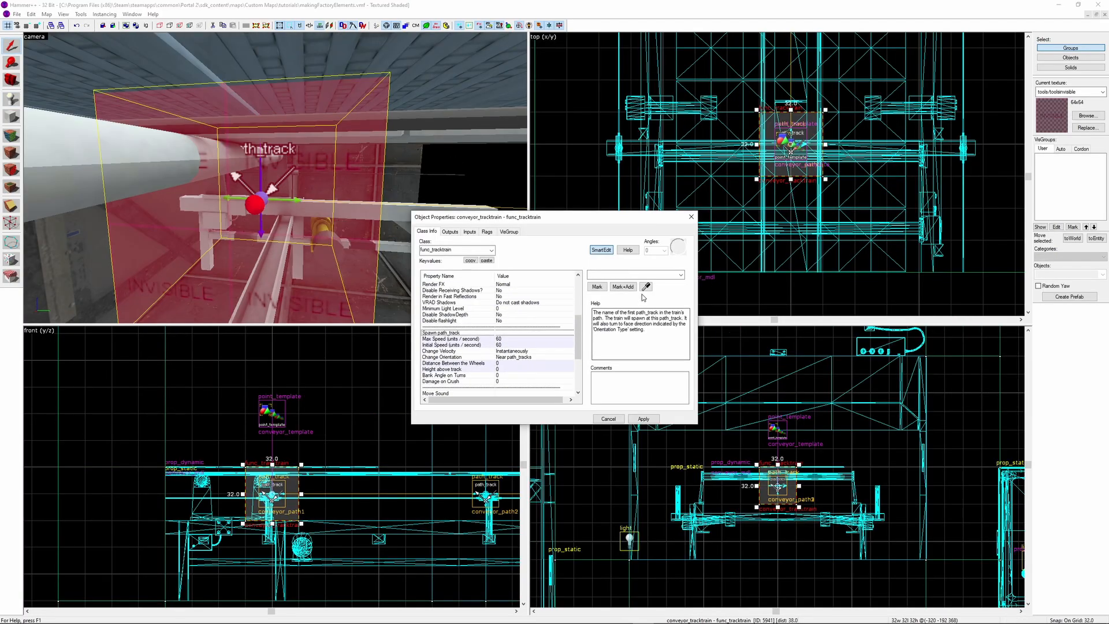
click(645, 286)
Clone conveyor_path1 along the conveyor and align the copy with the next crossbar at -320, -64, 368
scroll(234, 248, up, 3)
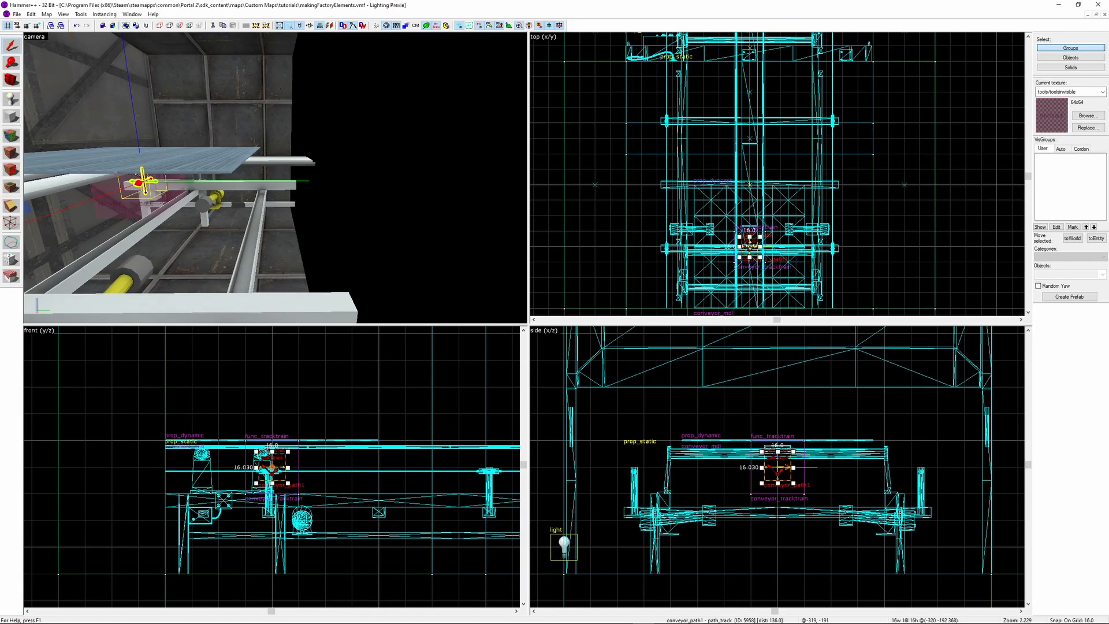
shift+drag(750, 245, 750, 137)
drag(787, 247, 785, 194)
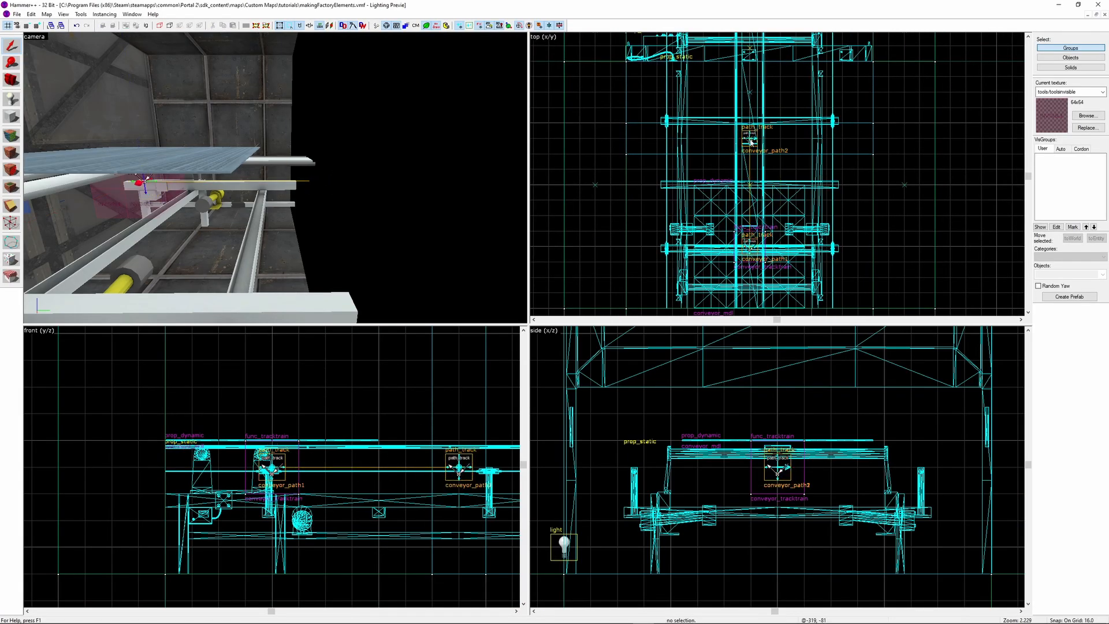
click(351, 178)
key(Delete)
click(325, 175)
click(327, 180)
drag(750, 139, 749, 121)
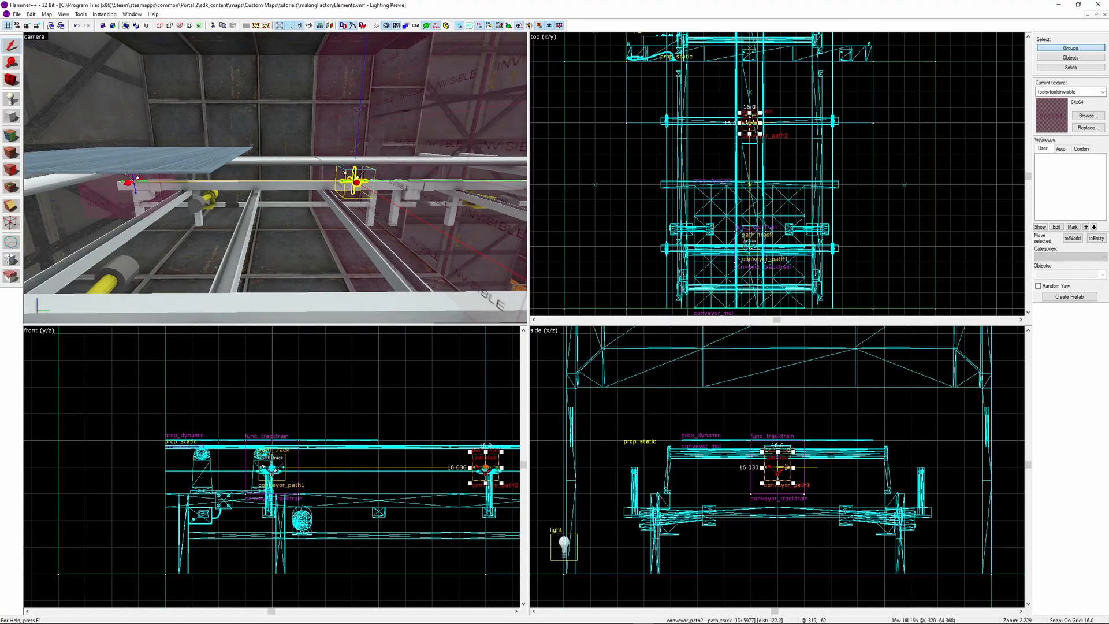
click(783, 128)
scroll(778, 252, up, 1)
key(d)
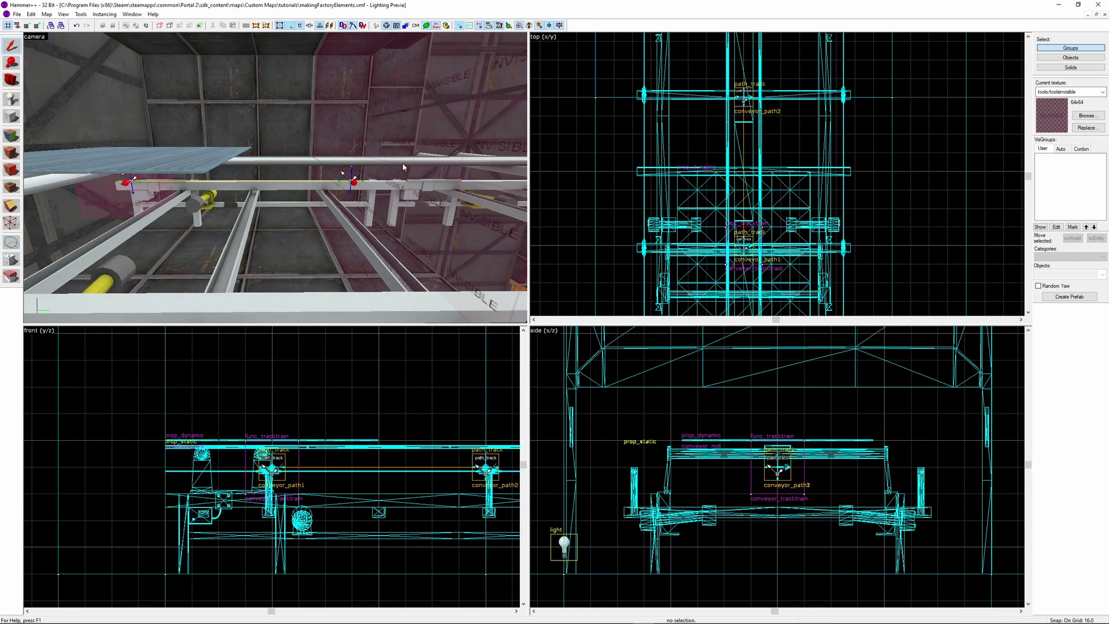
Clone conveyor_path2 and place the copy near the far end of the conveyor at -320, 1472, 368
click(313, 181)
scroll(734, 217, down, 6)
scroll(696, 329, down, 2)
middle_drag(734, 193, 694, 274)
scroll(694, 274, down, 6)
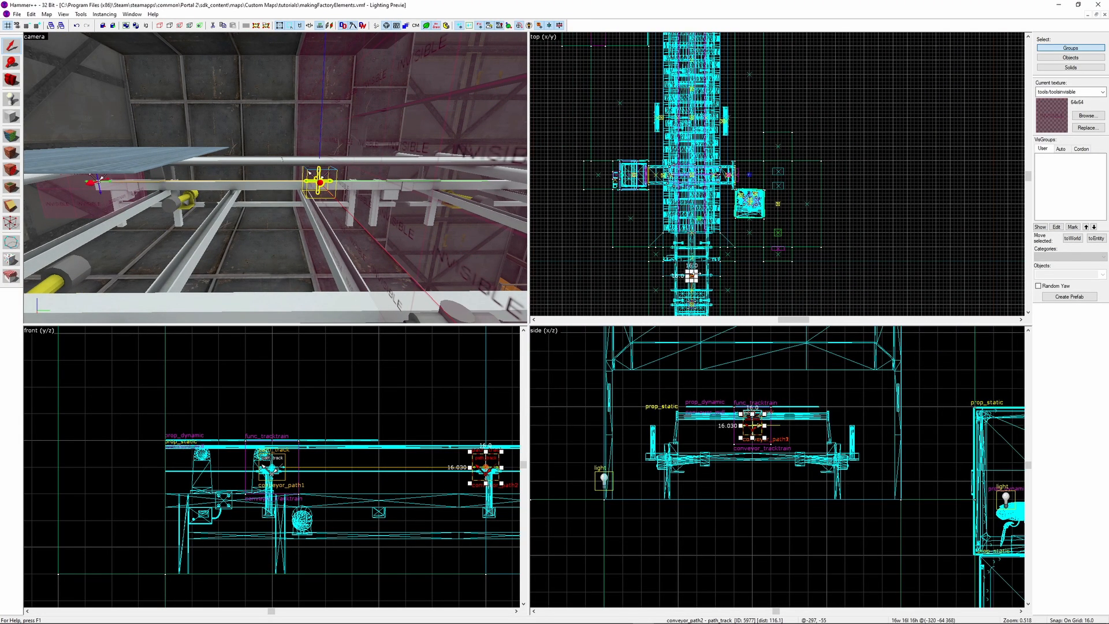
scroll(695, 131, up, 11)
drag(694, 275, 687, 155)
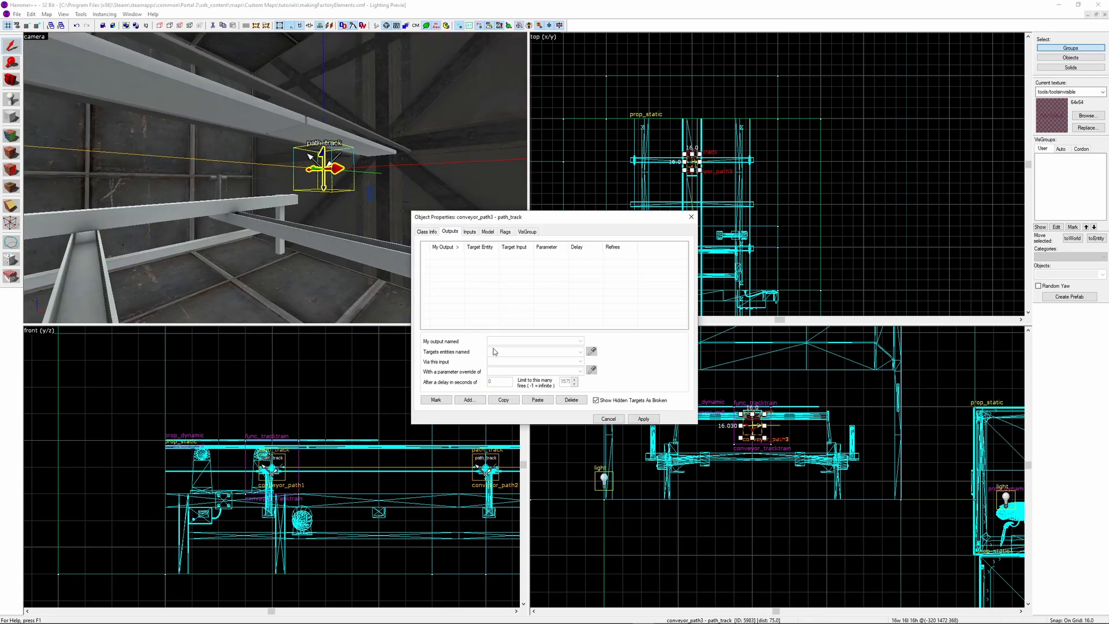
Add an OnPass output to conveyor_path3 that sends Kill to !activator
click(470, 400)
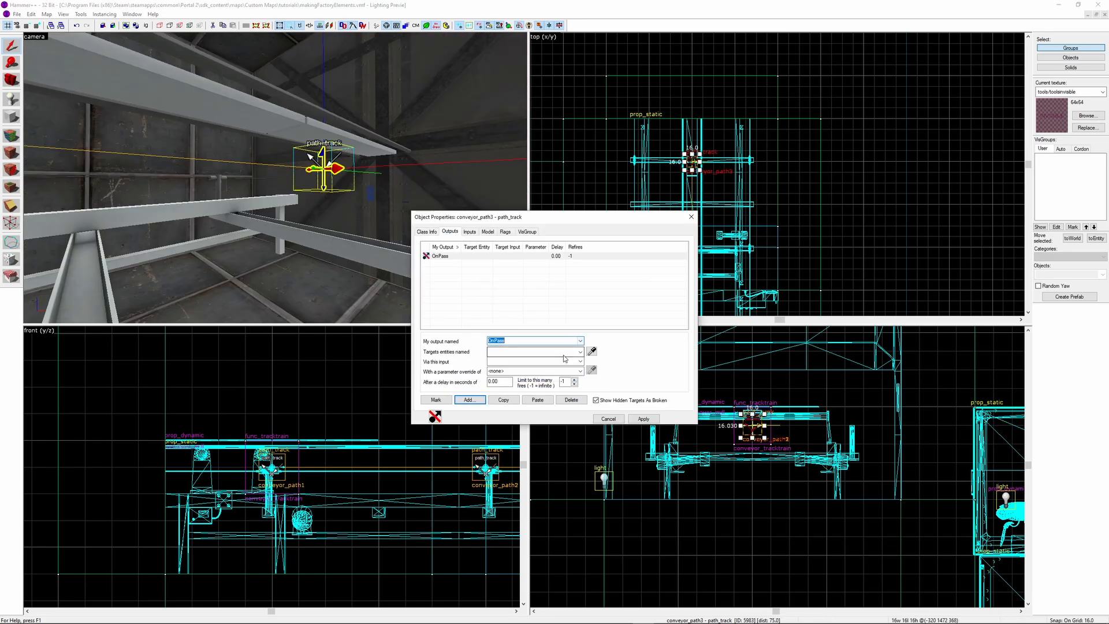
click(581, 352)
click(566, 355)
text(!activator)
key(Return)
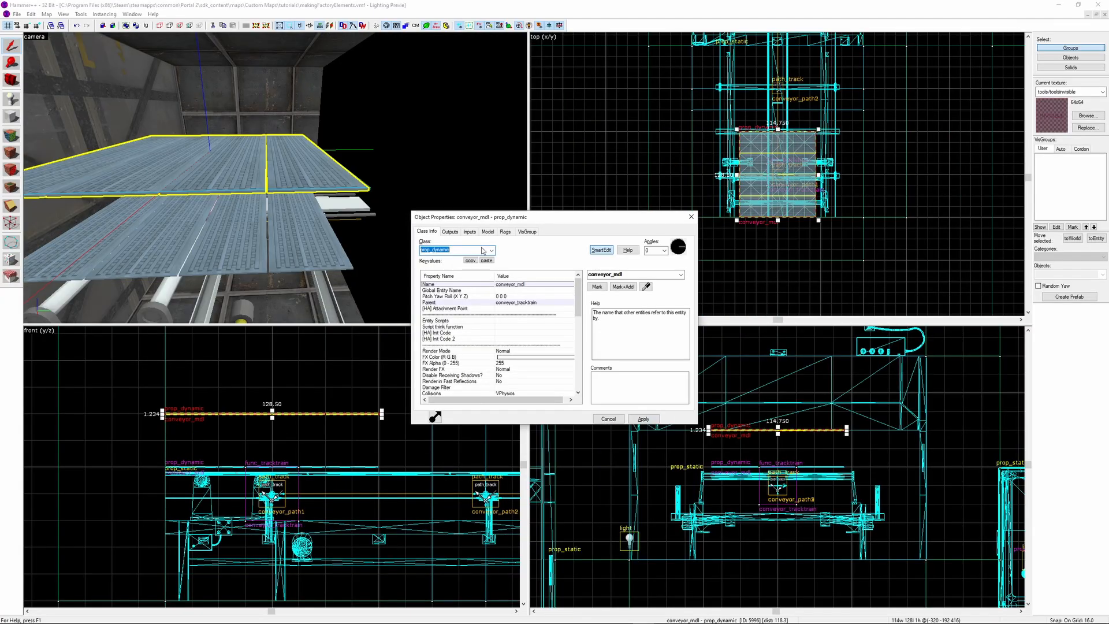
Change the belt panel copy above the conveyor into a point_template named conveyor_template and clear its parent
text(point_template)
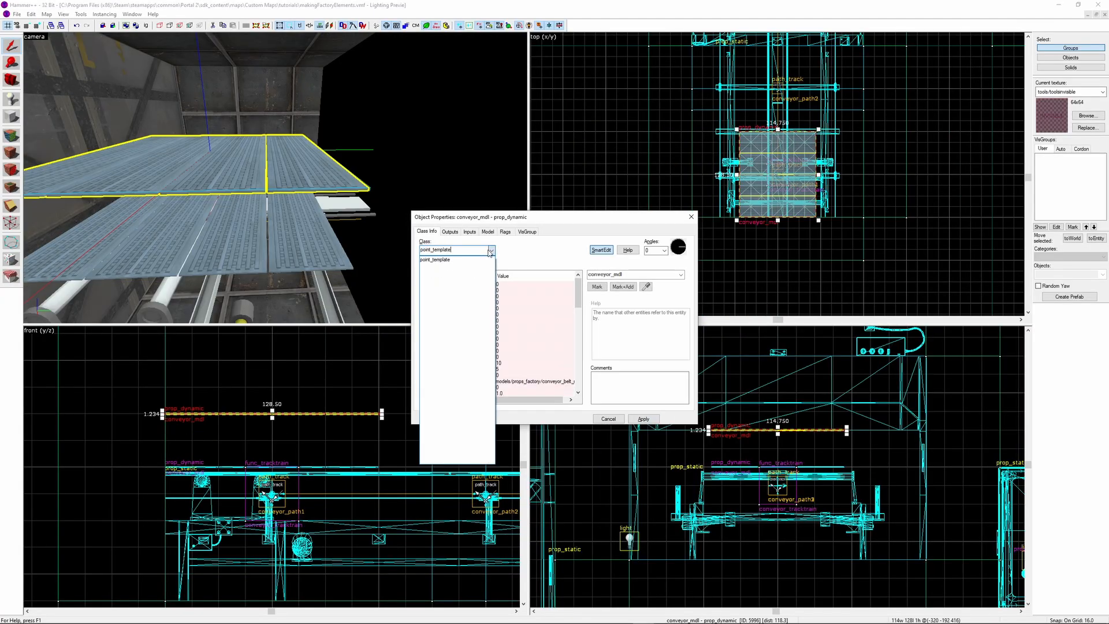
click(461, 260)
click(640, 275)
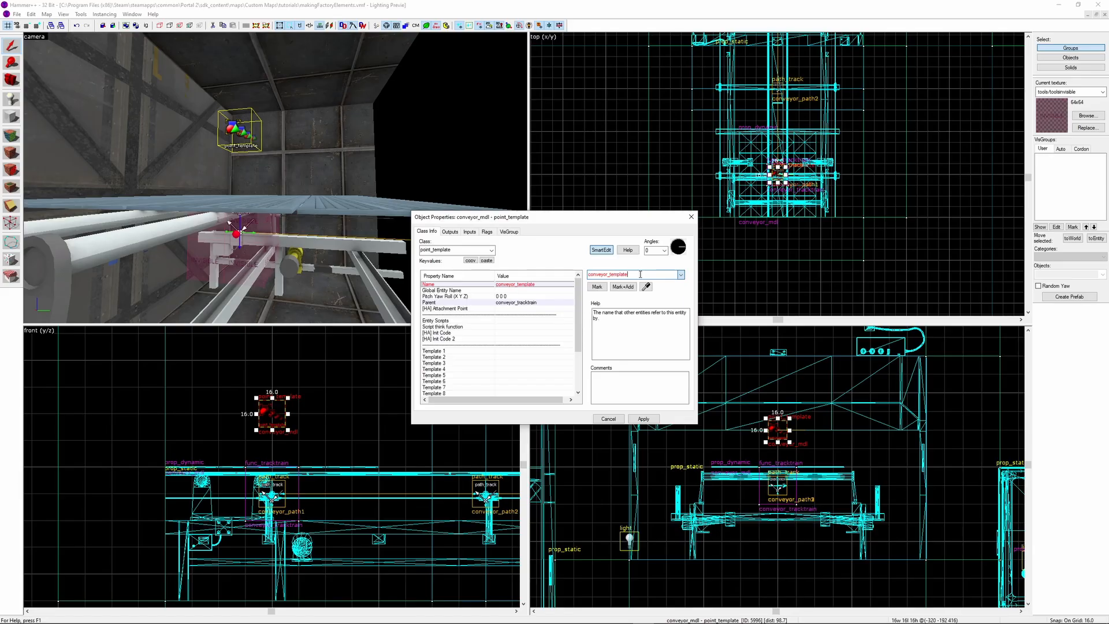
double_click(606, 276)
key(BackSpace)
Pick conveyor_mdl as Template 1 and the tracktrain brush as Template 2 of conveyor_template, and apply the properties
click(504, 319)
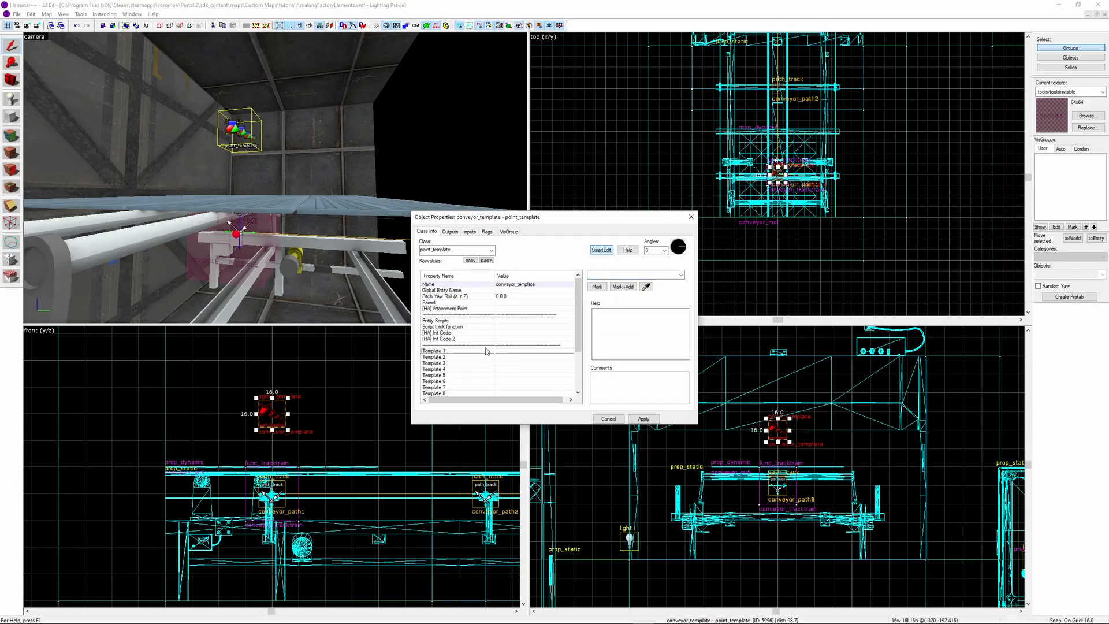
click(646, 286)
click(514, 357)
click(645, 286)
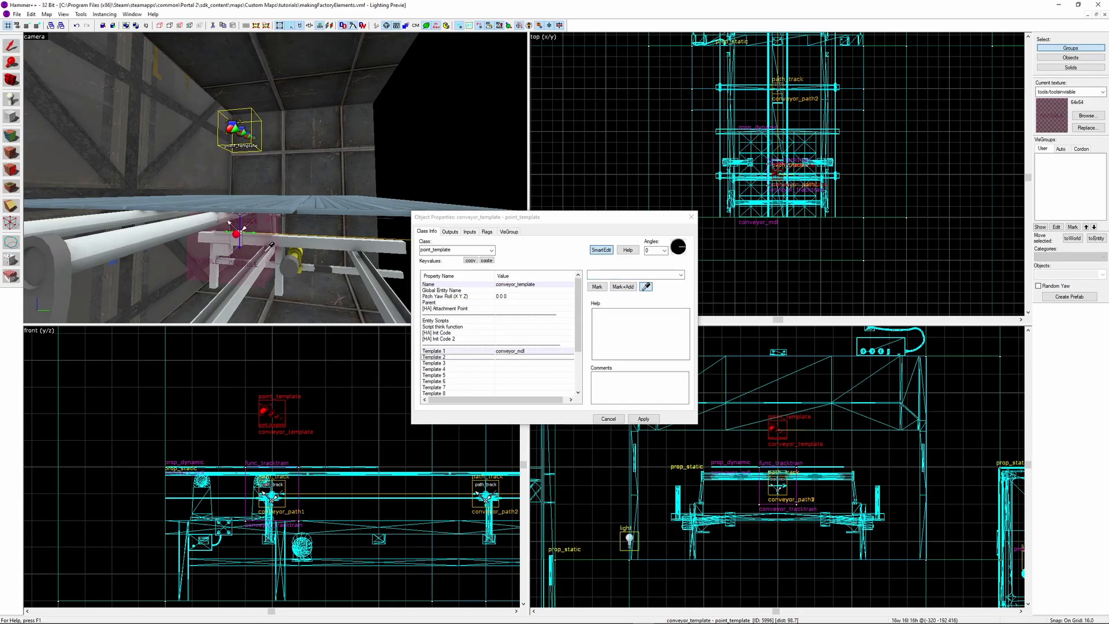
click(641, 418)
Turn off conveyor_template's Preserve entity names flag and enable Don't remove template entities
click(487, 230)
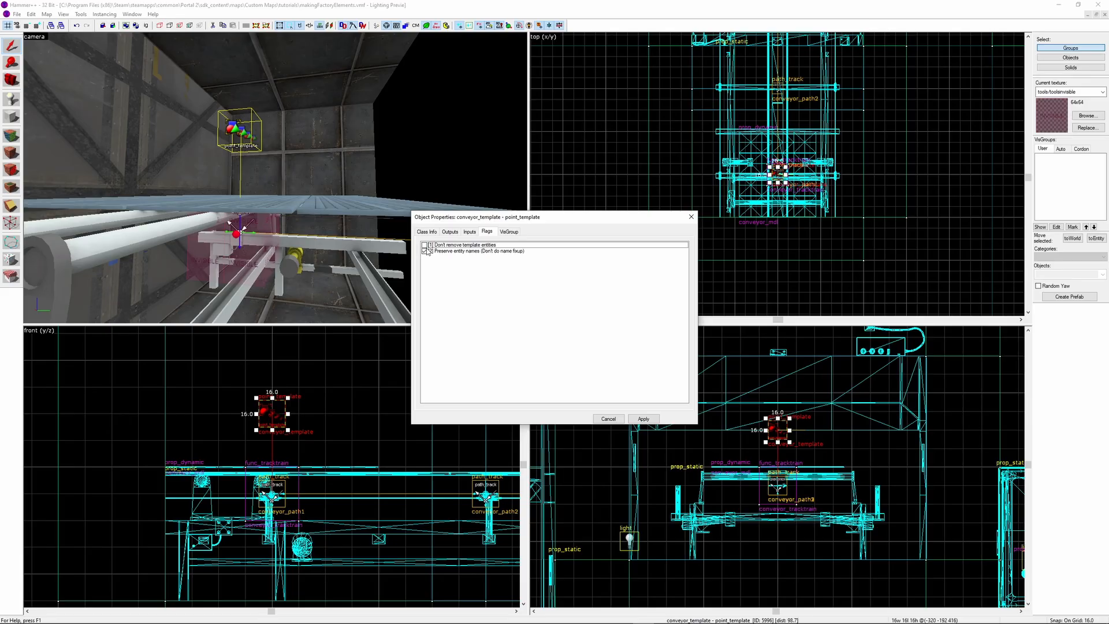
click(425, 252)
click(649, 422)
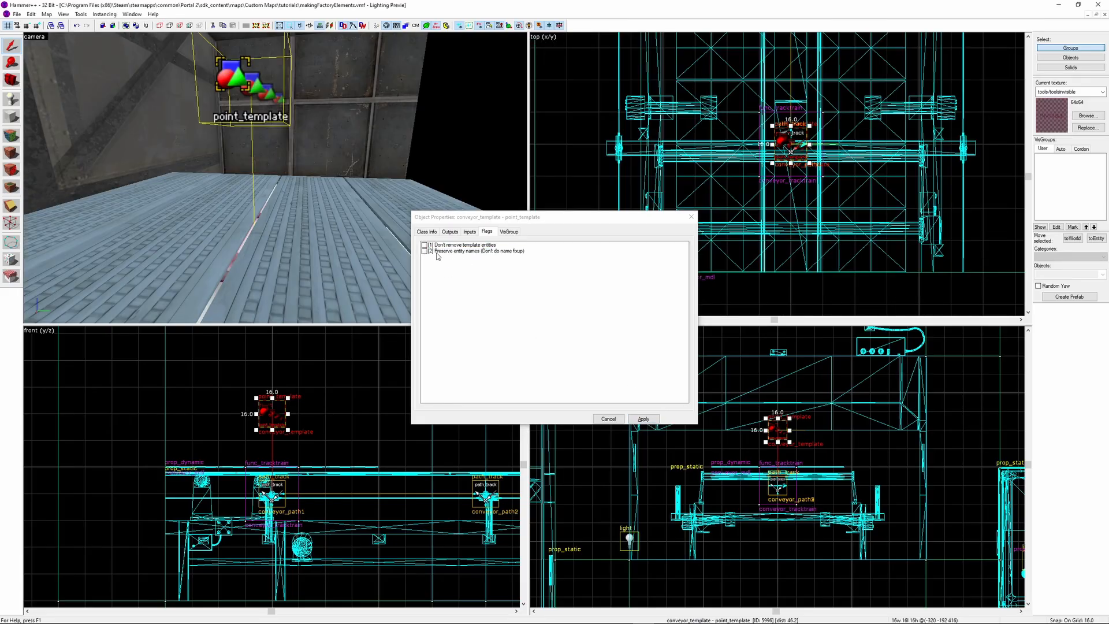
click(425, 245)
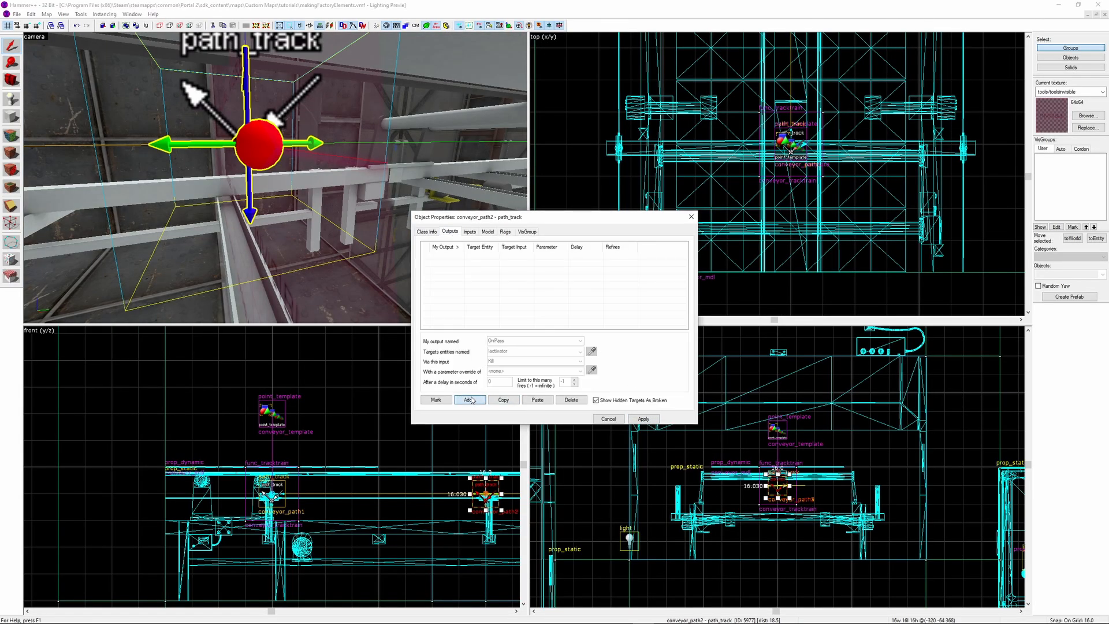
Add an OnPass output to conveyor_path2 that targets conveyor_template
click(469, 399)
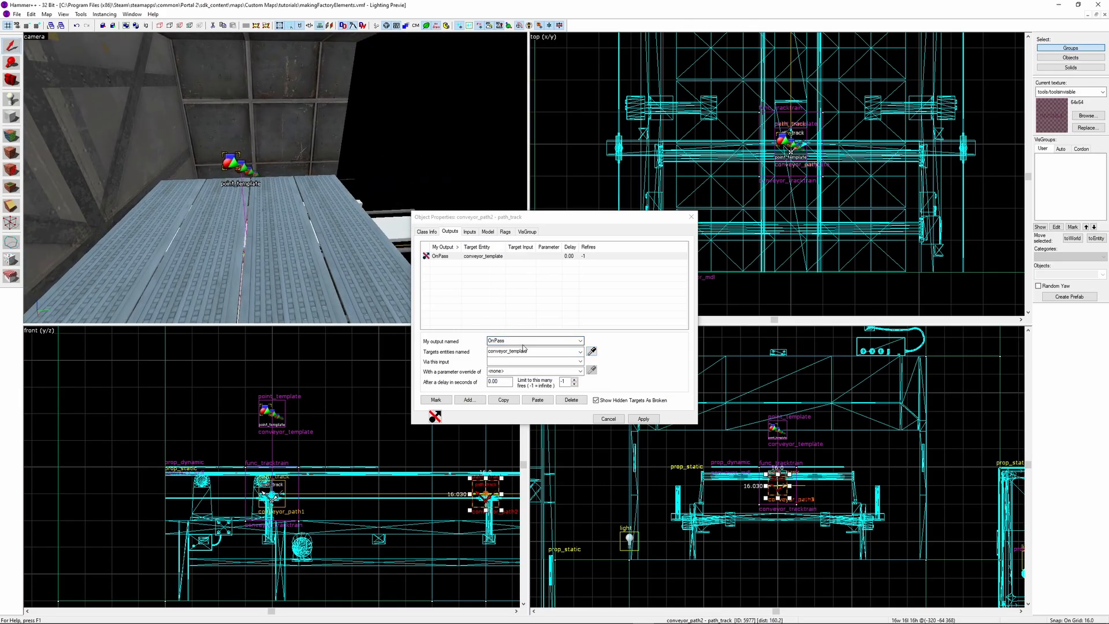
click(520, 362)
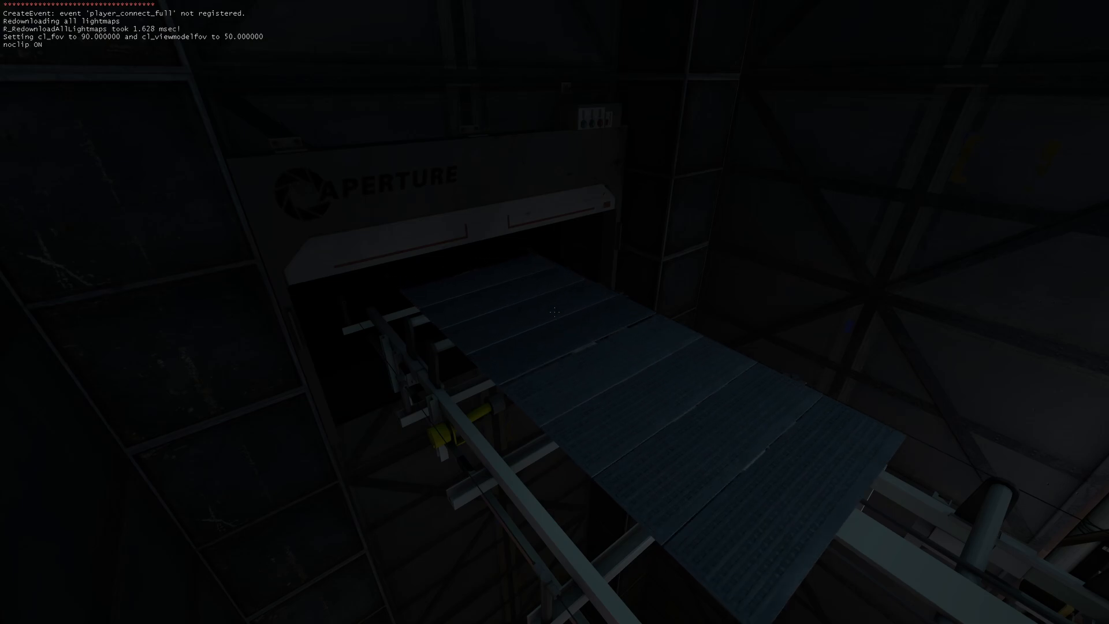
Switch to Portal 2 and fly along the running conveyor to examine how the belt panels spawn and move
key(d)
key(w)
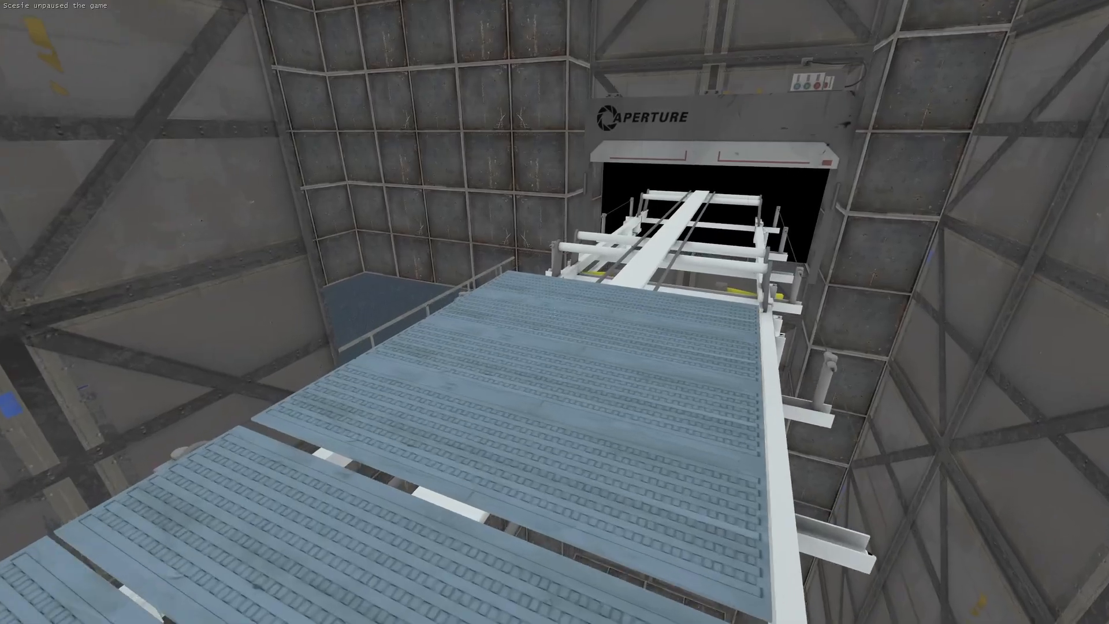
key(w)
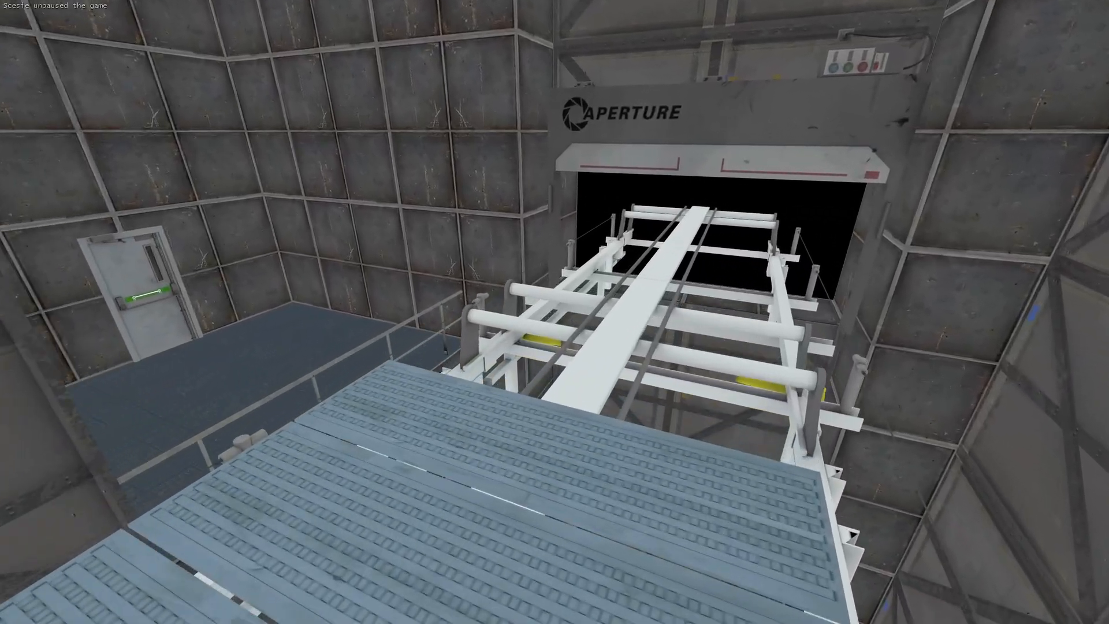
key(w)
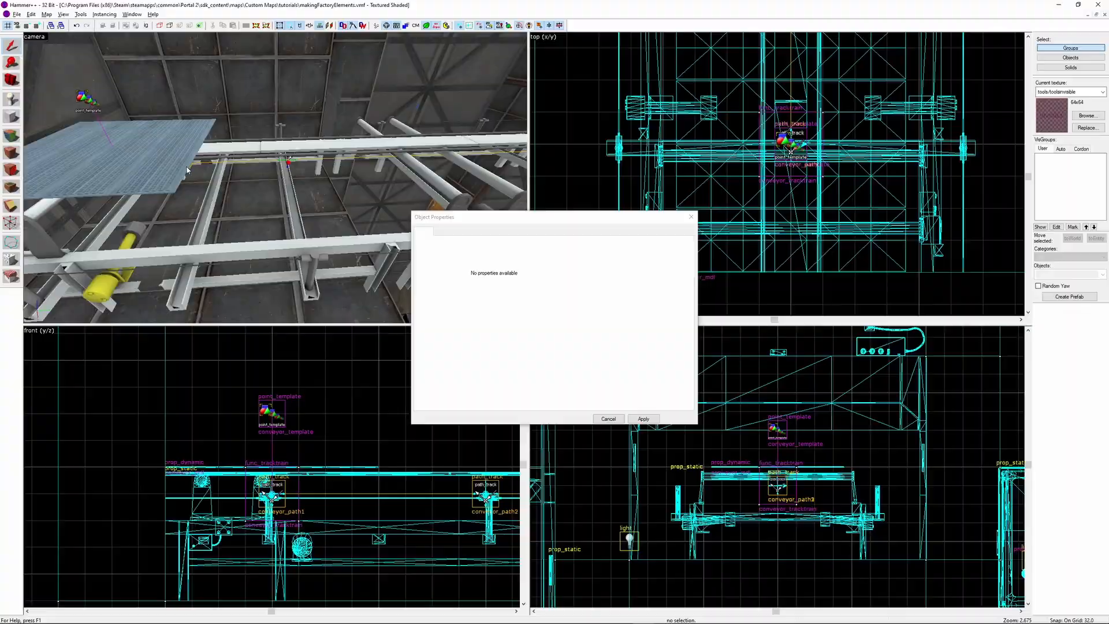
Clone the conveyor_mdl belt panel one panel length along the conveyor
click(403, 171)
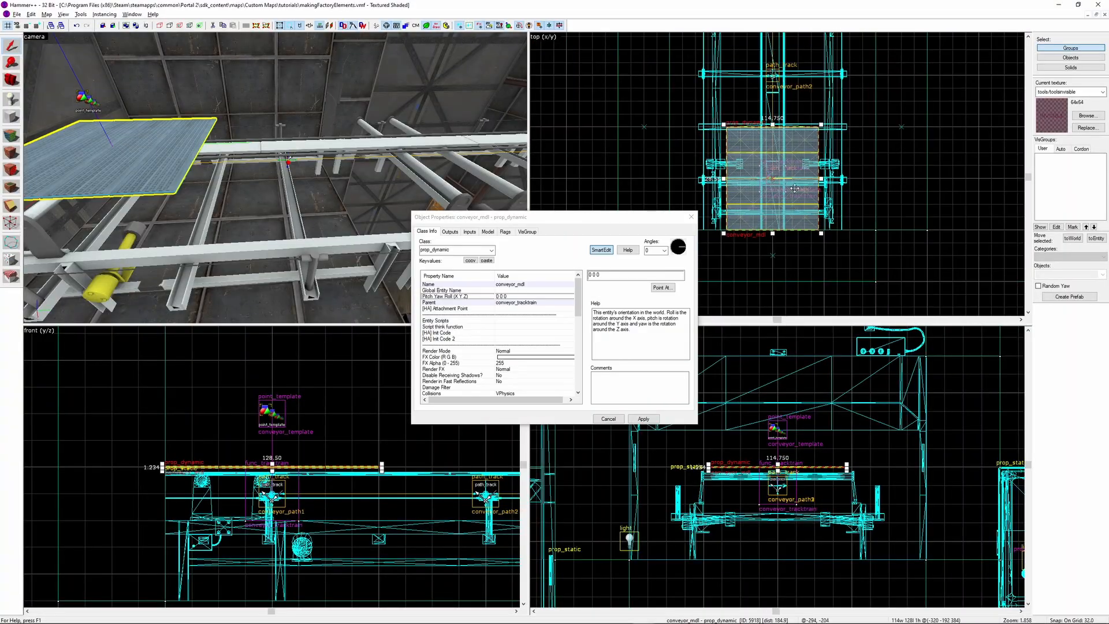
key(z)
key(z)
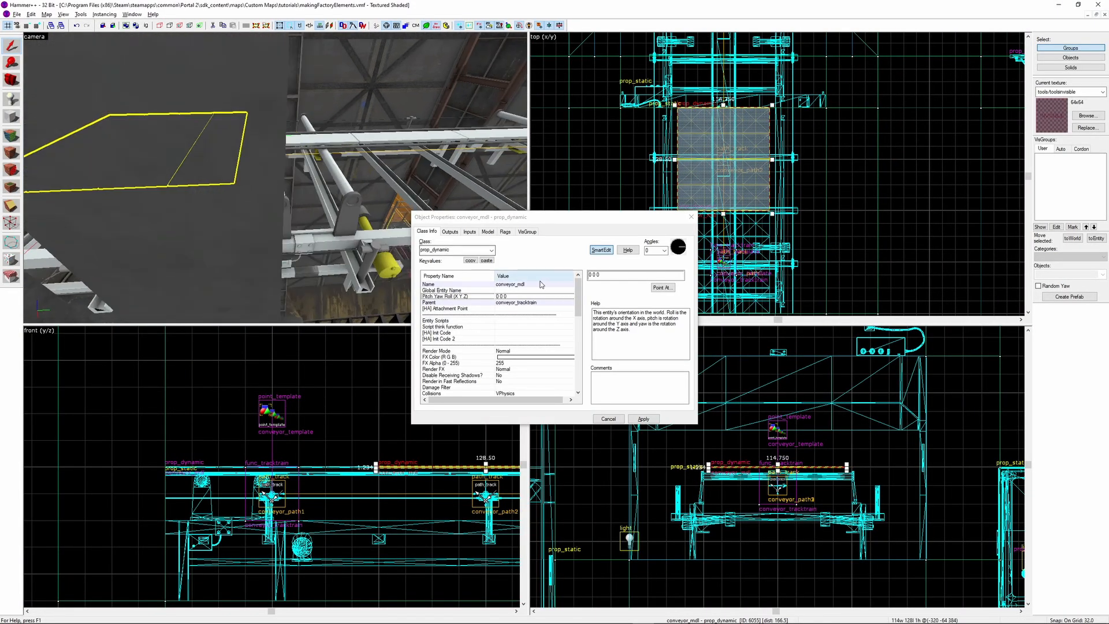
Rename the copied belt panel conveyor_start_mdl and clear its parent
click(541, 284)
click(627, 276)
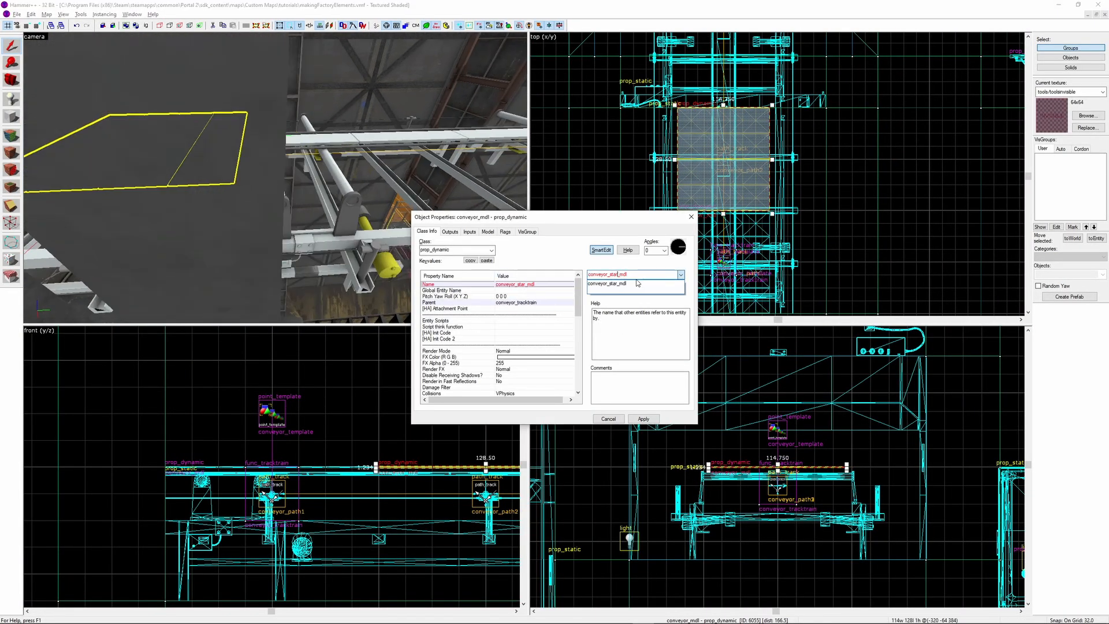
click(537, 303)
key(Delete)
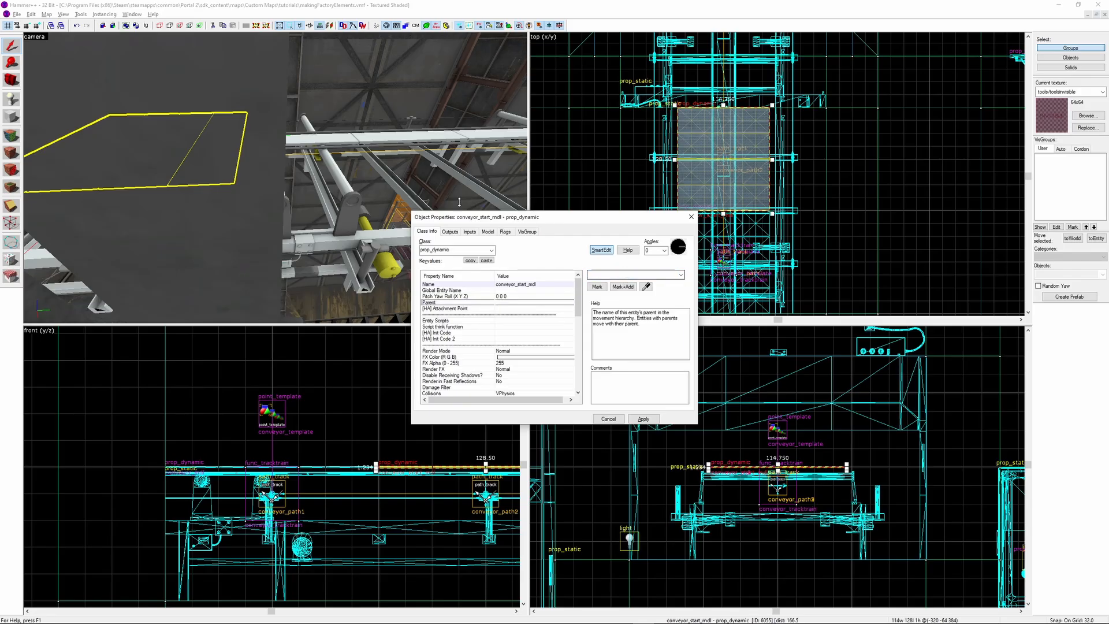
Create an invisible-textured block brush 32 wide, 1664 long and 32 high along the conveyor's centreline, just beneath the belt
click(12, 116)
scroll(787, 180, down, 4)
scroll(786, 180, up, 2)
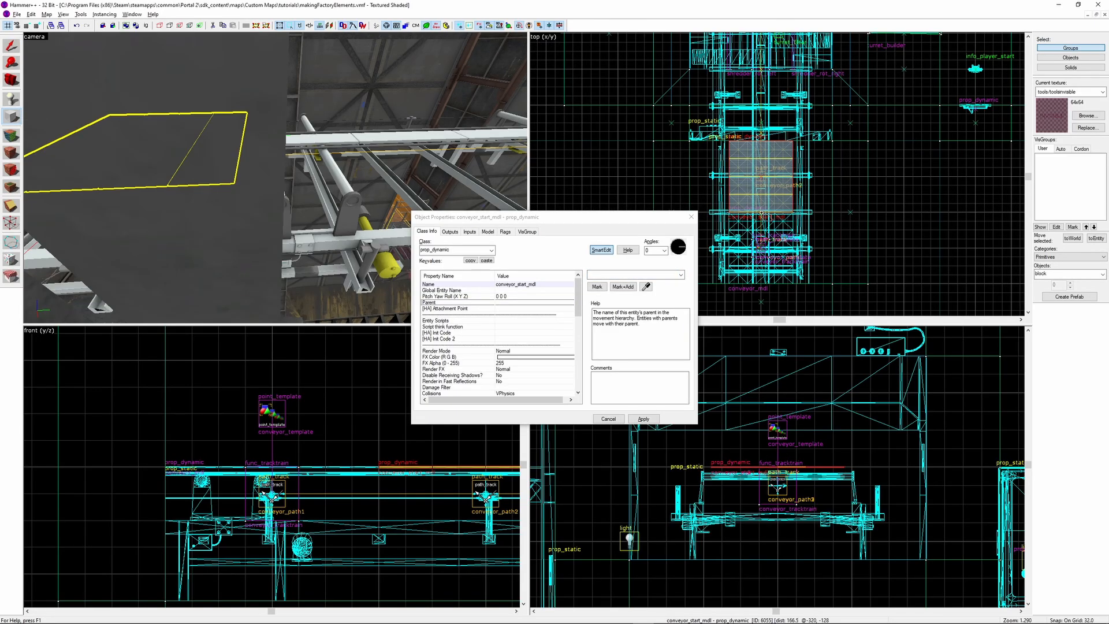
scroll(786, 180, down, 2)
scroll(786, 180, up, 8)
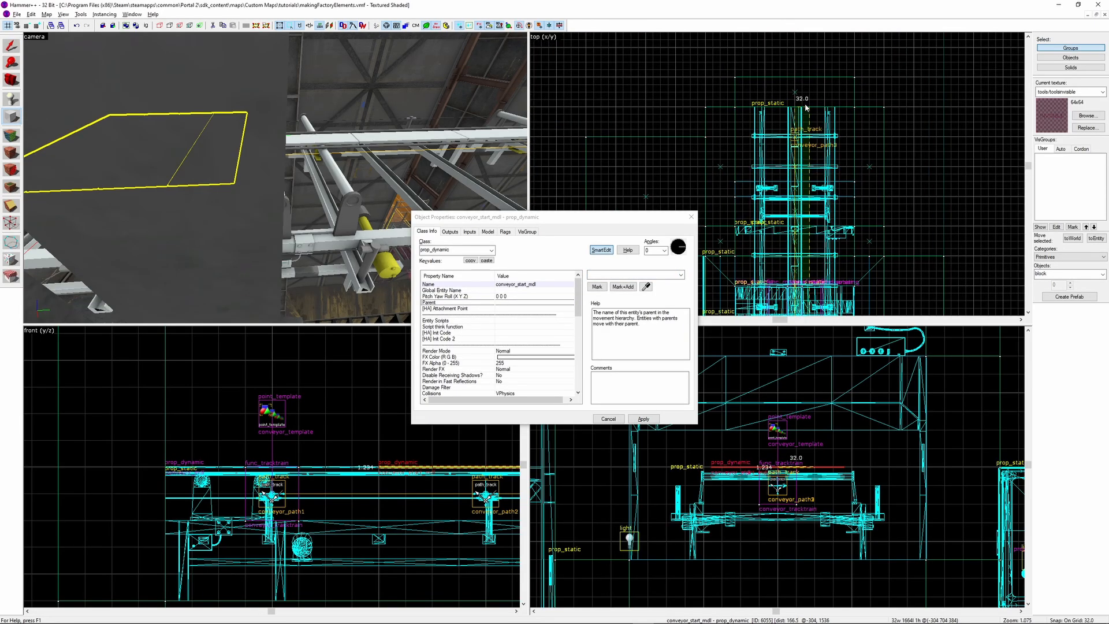
scroll(820, 451, up, 6)
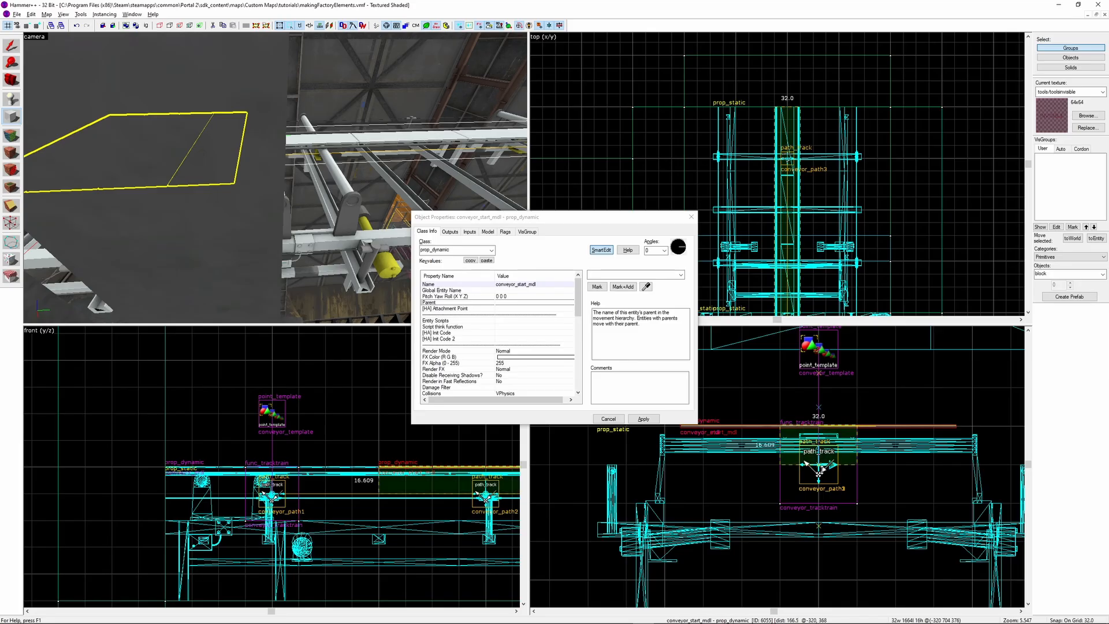
drag(821, 450, 819, 498)
key(Return)
key(z)
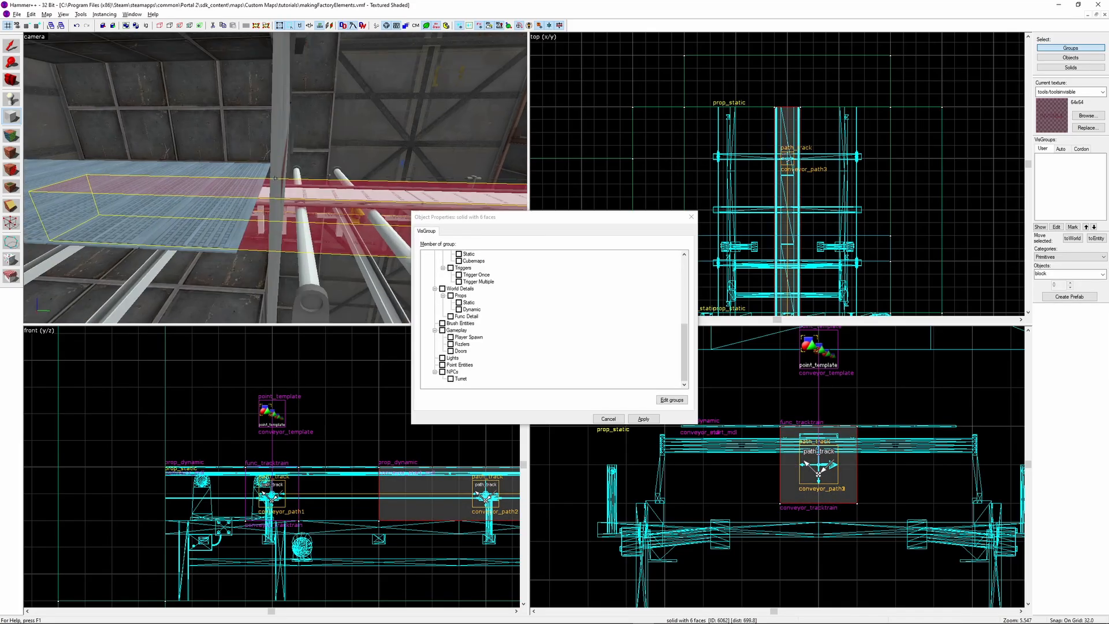
Tie the long brush to a func_door entity and name it conveyor_start_door
key(z)
key(z)
key(ctrl+t)
key(z)
double_click(436, 251)
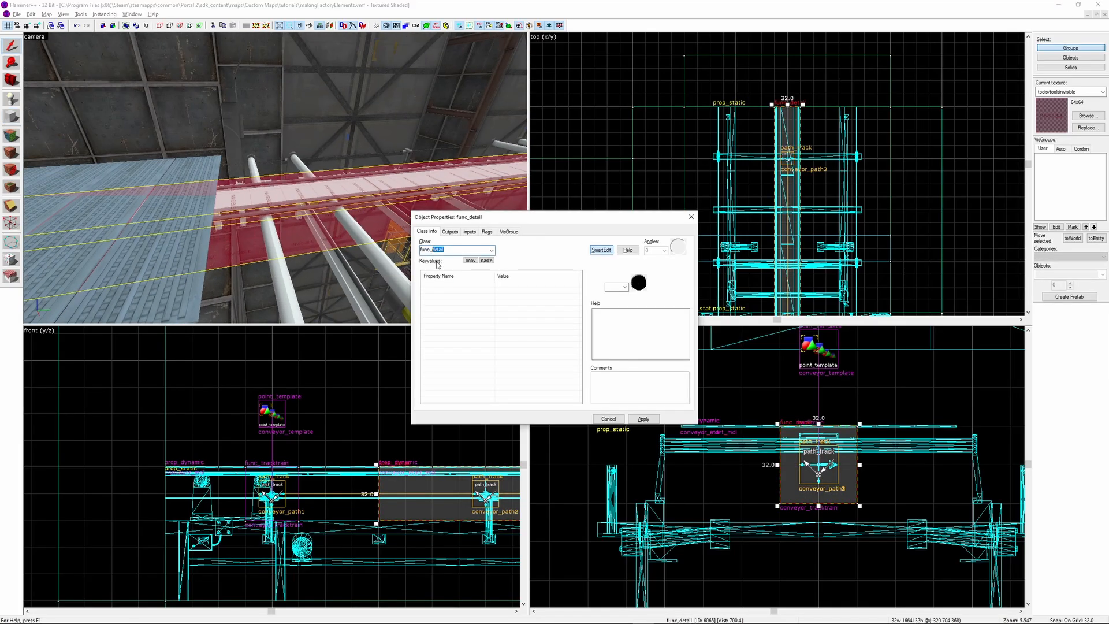
text(func_door)
click(432, 259)
click(601, 275)
text(conveyor_start_door)
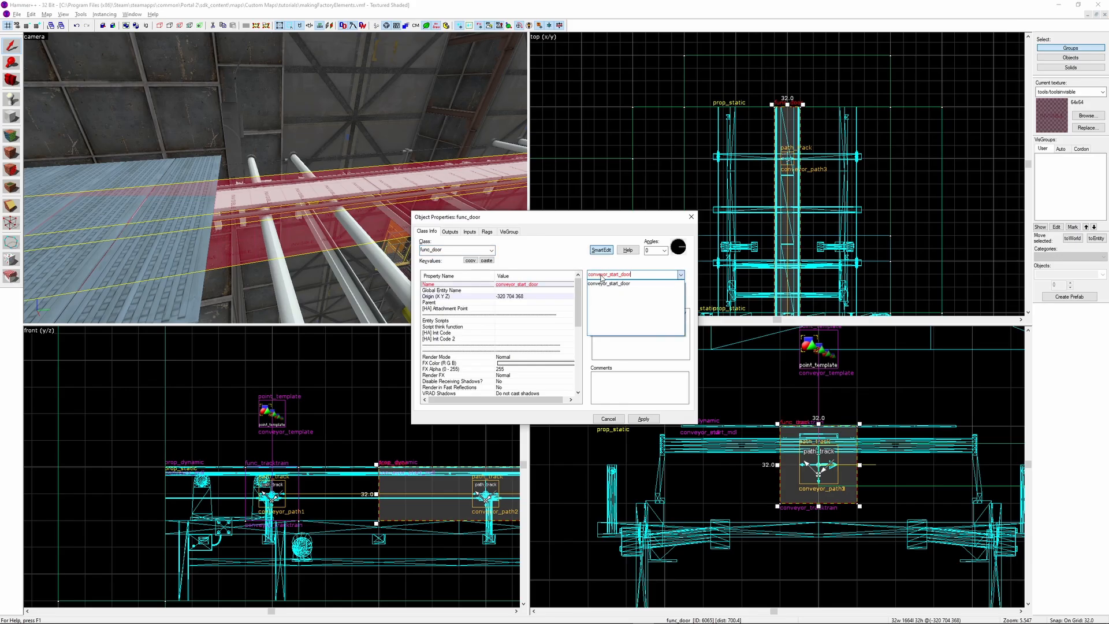
key(Return)
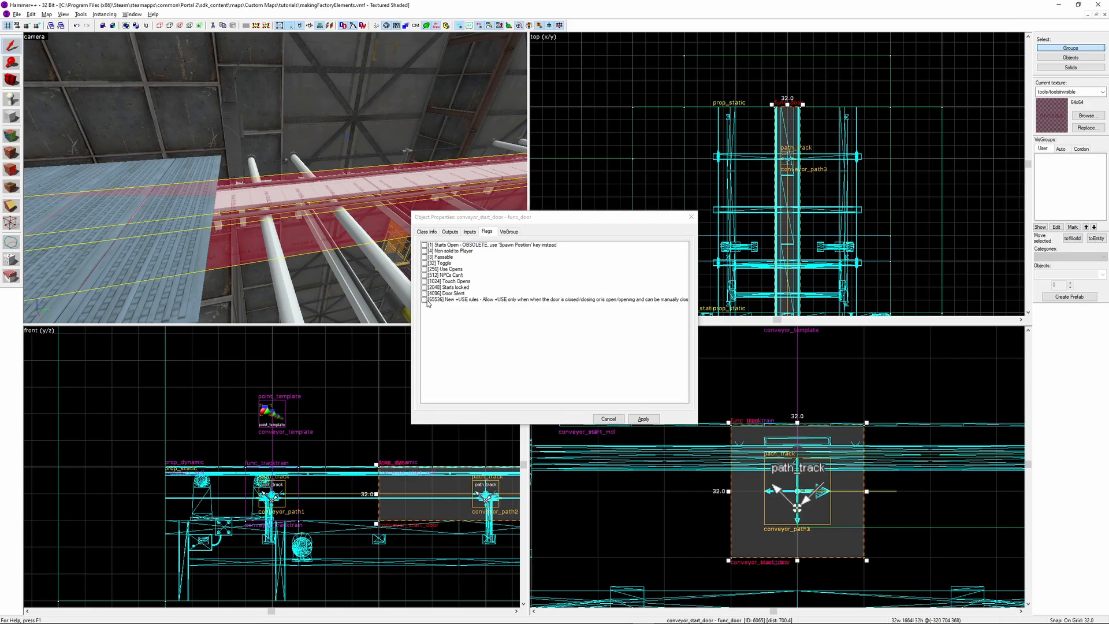
Enable conveyor_start_door's Door Silent flag and set its speed to 60
click(424, 294)
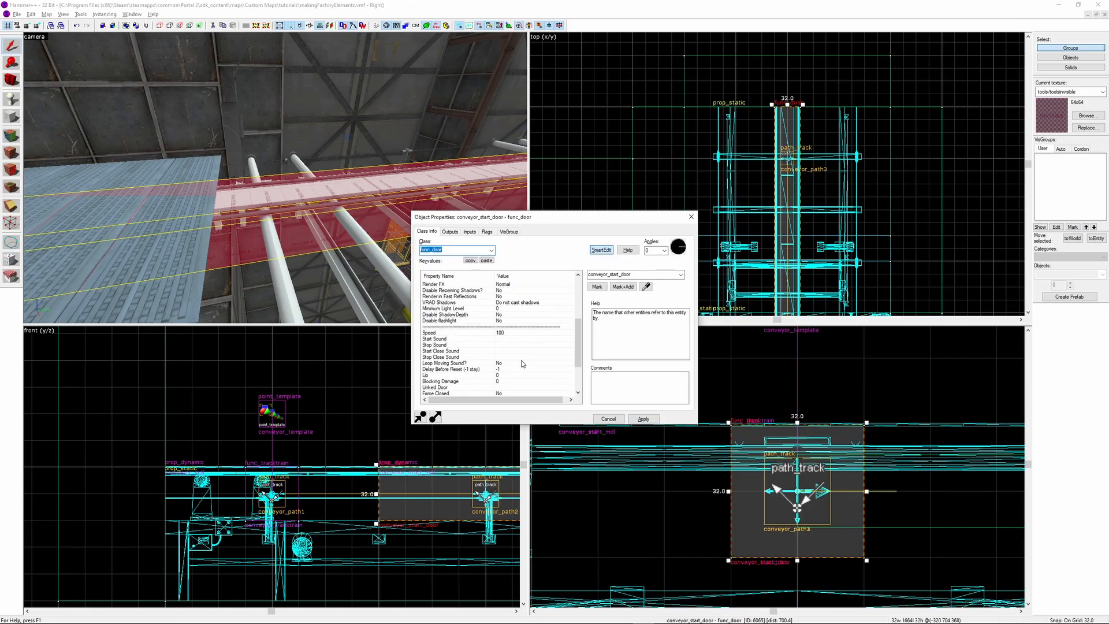
click(502, 315)
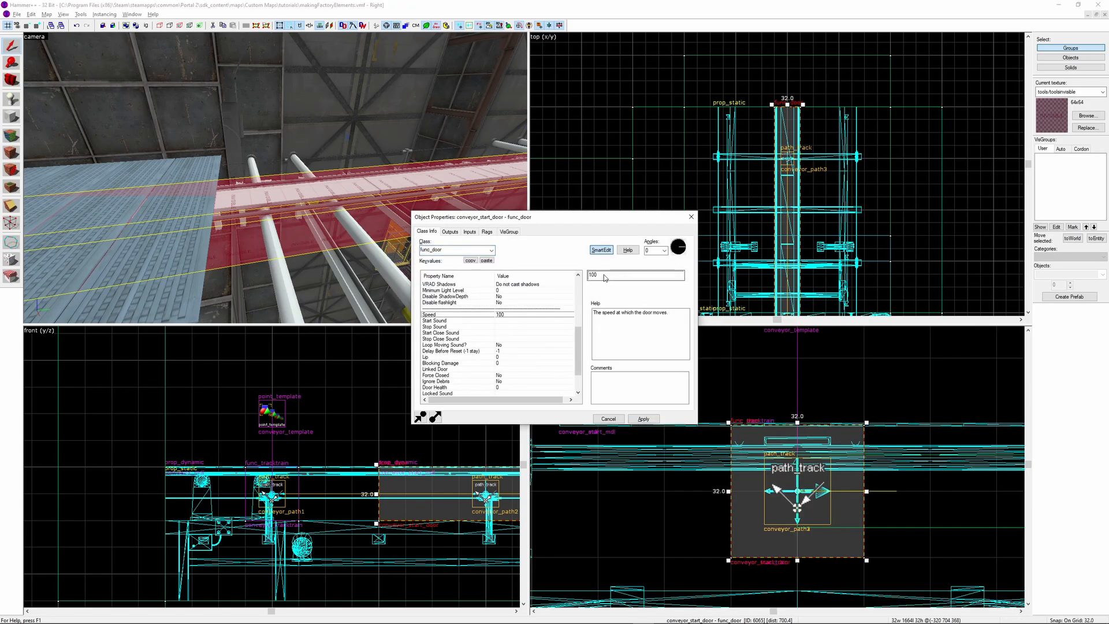
key(Return)
scroll(531, 337, down, 8)
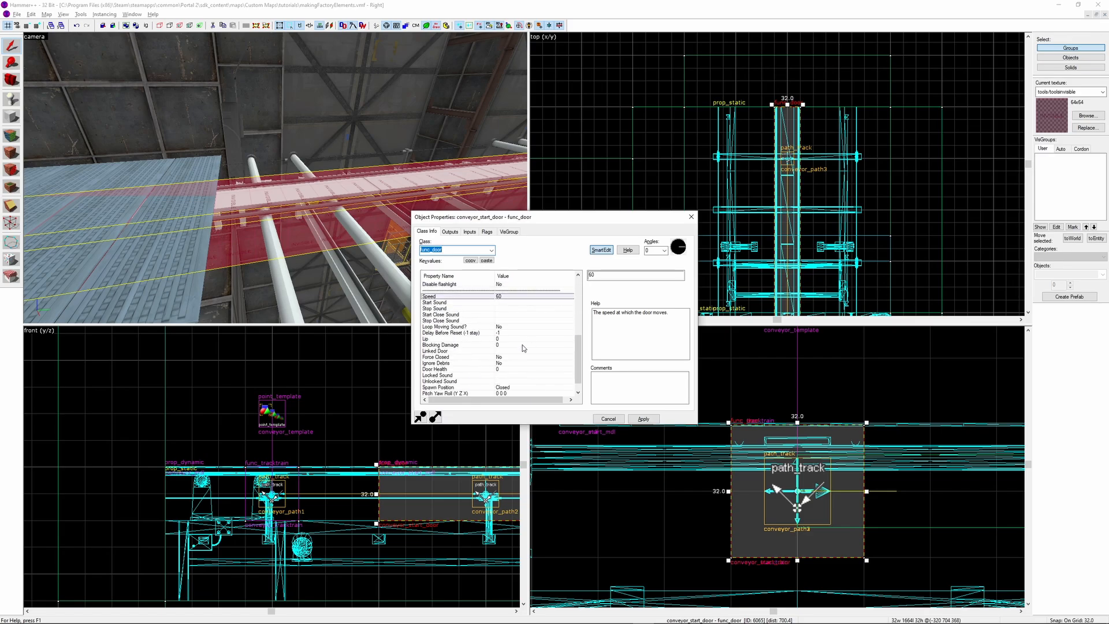
Set the Move Direction of conveyor_start_door to 0 90 0
click(522, 381)
click(521, 388)
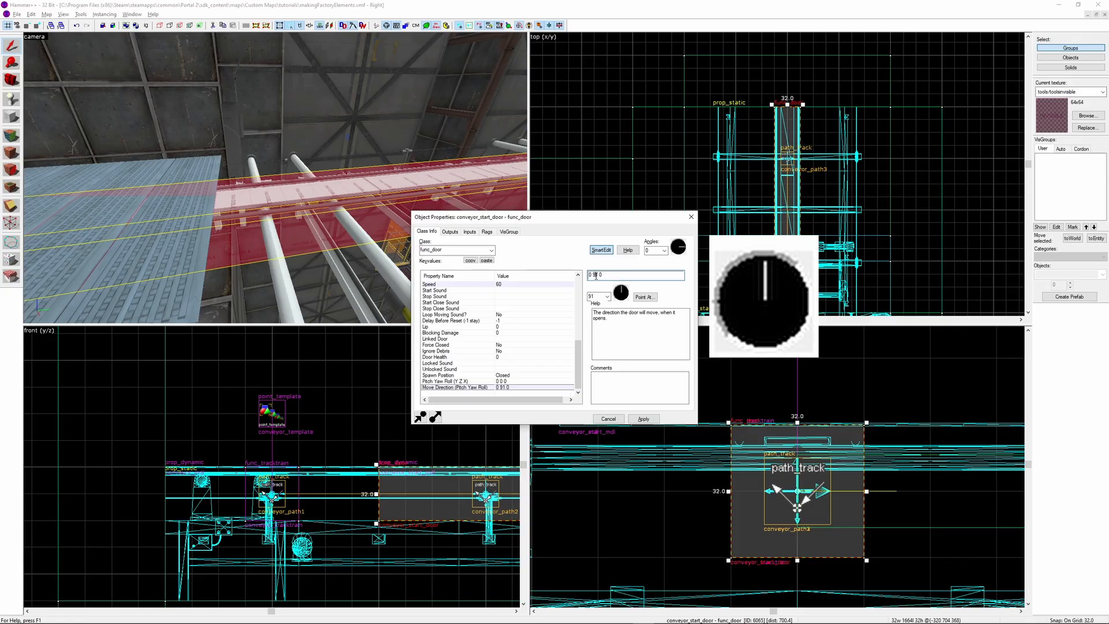
key(BackSpace)
text(0)
key(Return)
scroll(518, 386, down, 8)
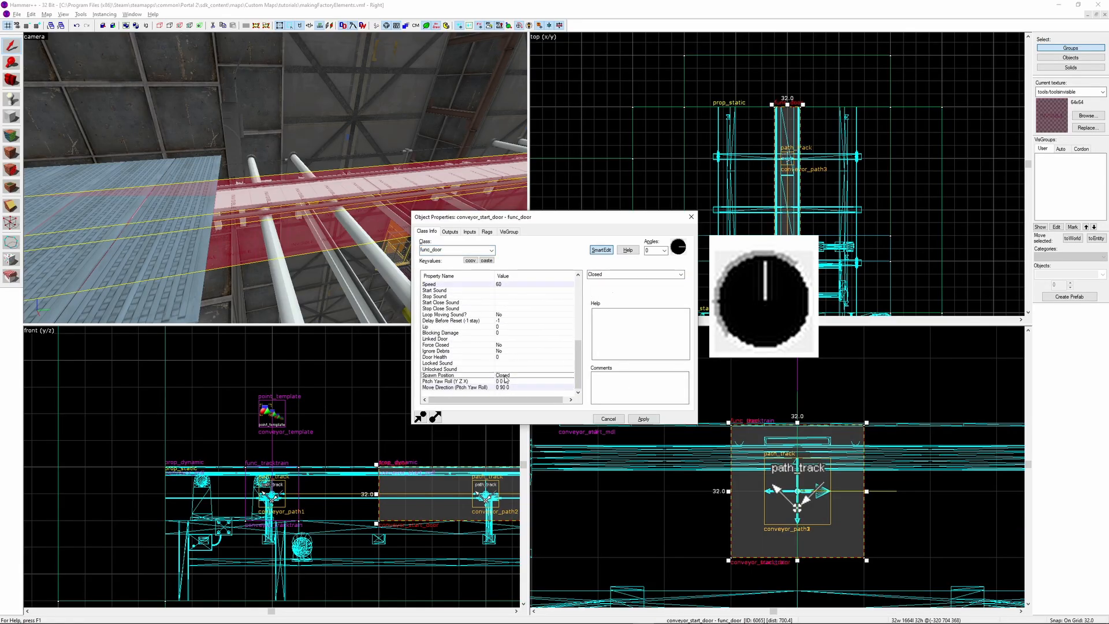
click(490, 308)
drag(599, 276, 596, 277)
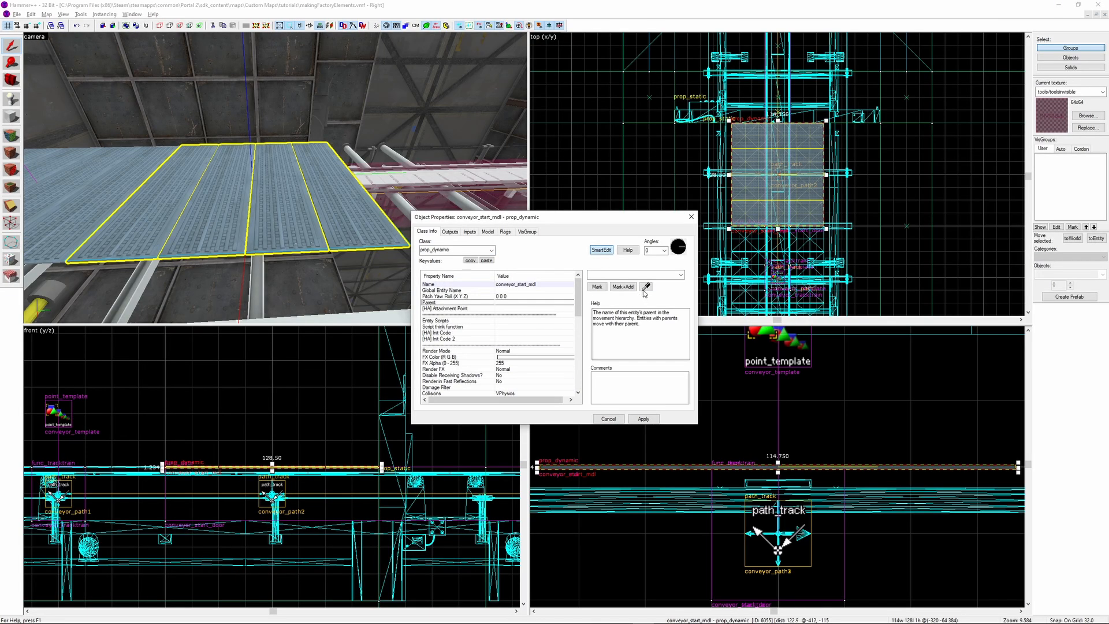
Parent the starting panel to conveyor_start_door and duplicate it repeatedly to fill the length of the belt
click(645, 287)
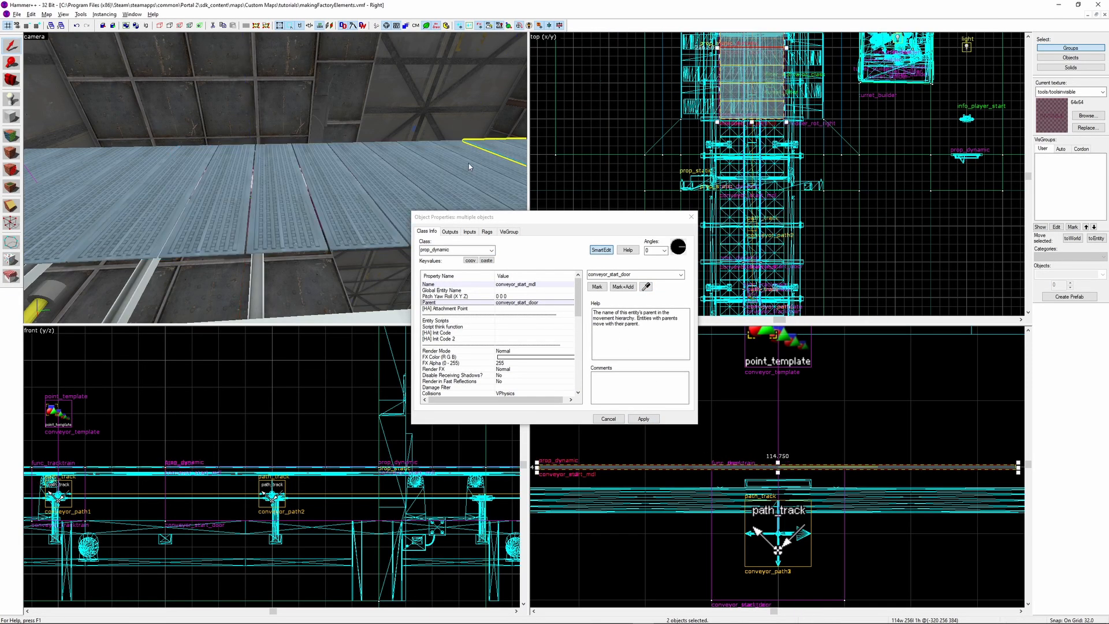
scroll(745, 173, down, 3)
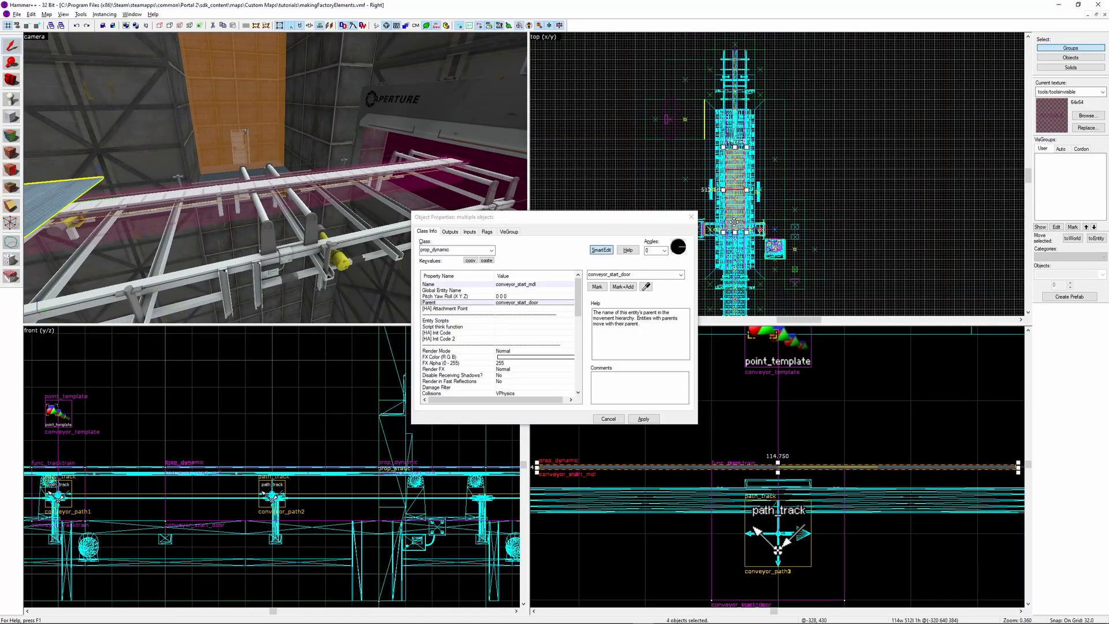
scroll(767, 173, up, 3)
Add an OnFullyOpen output to conveyor_start_door that targets !self with the Kill input
click(344, 201)
click(450, 232)
click(469, 399)
click(580, 341)
click(531, 373)
click(524, 353)
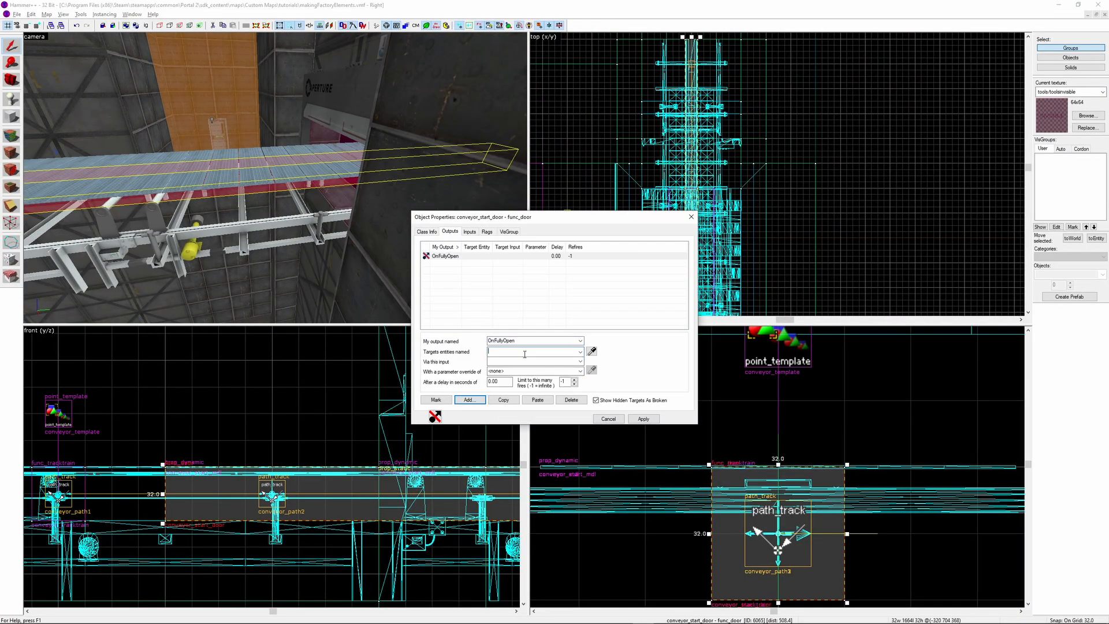
text(!self)
key(Tab)
text(Kill)
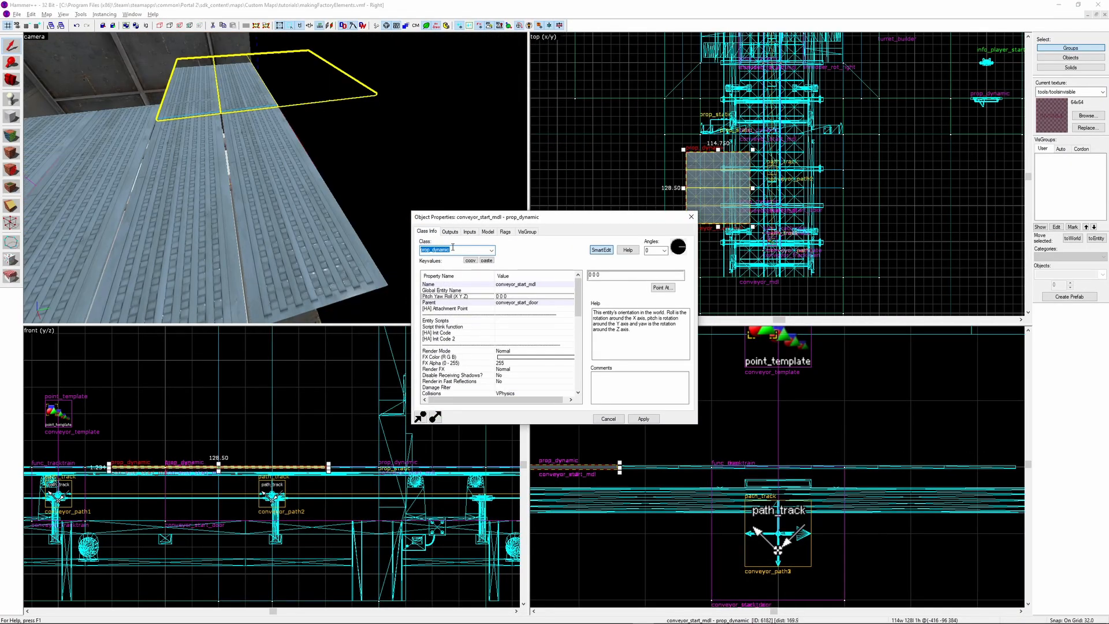
Turn the spare panel copy beside the belt into a logic_auto that sends Open to conveyor_start_door on map spawn
text(logic_auto)
key(Return)
click(530, 303)
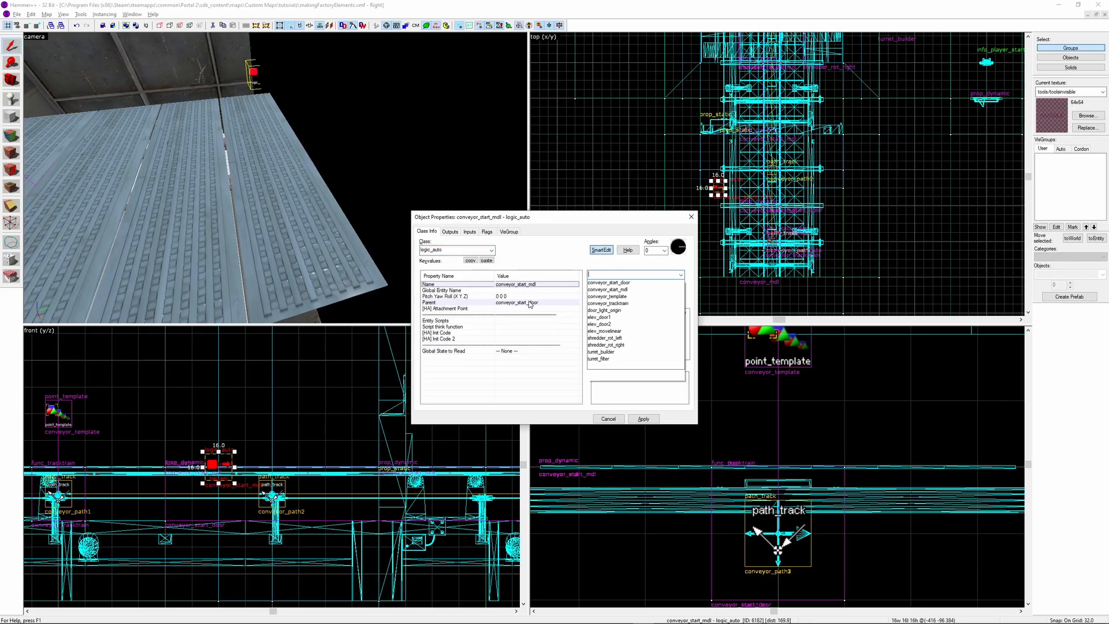
click(449, 232)
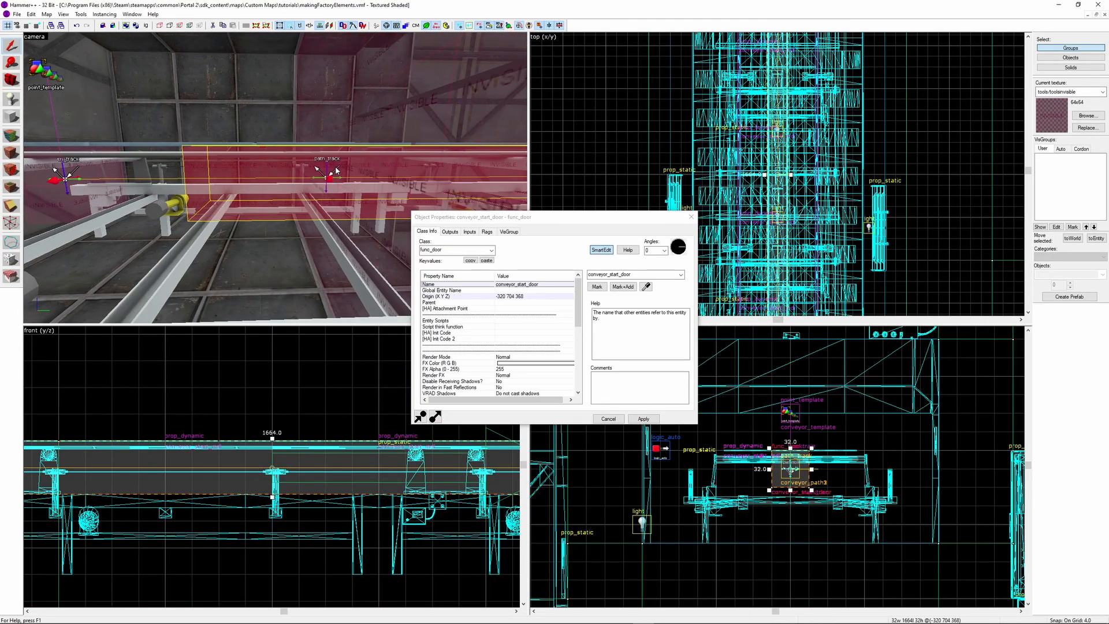
Select all conveyor_start_mdl panels together with conveyor_start_door and fine-tune their position along the belt
key(d)
key(a)
click(267, 148)
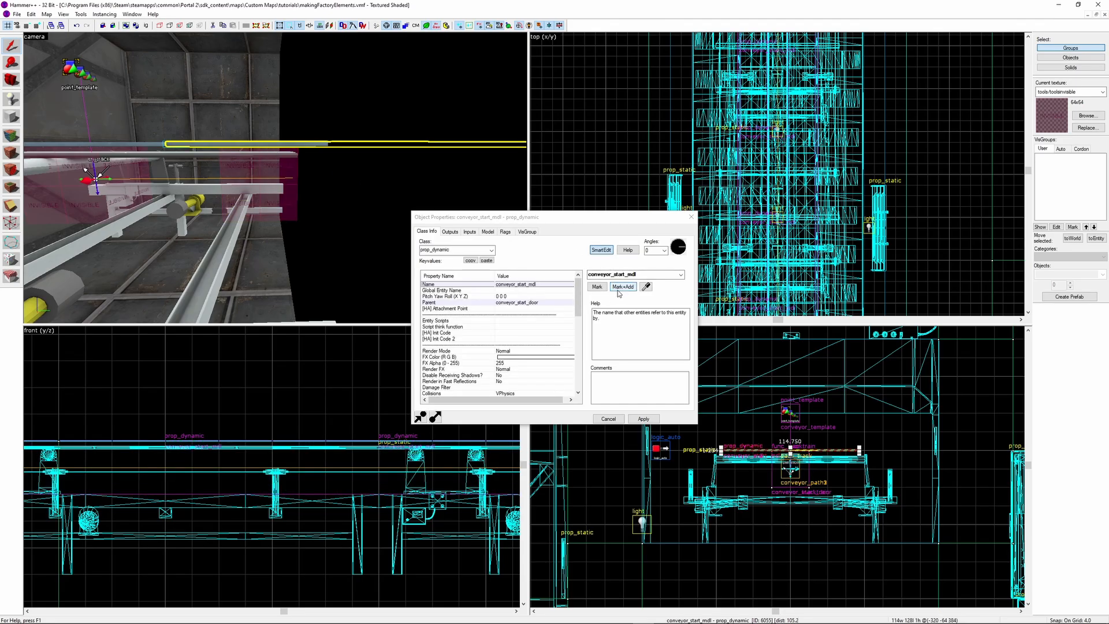
click(618, 291)
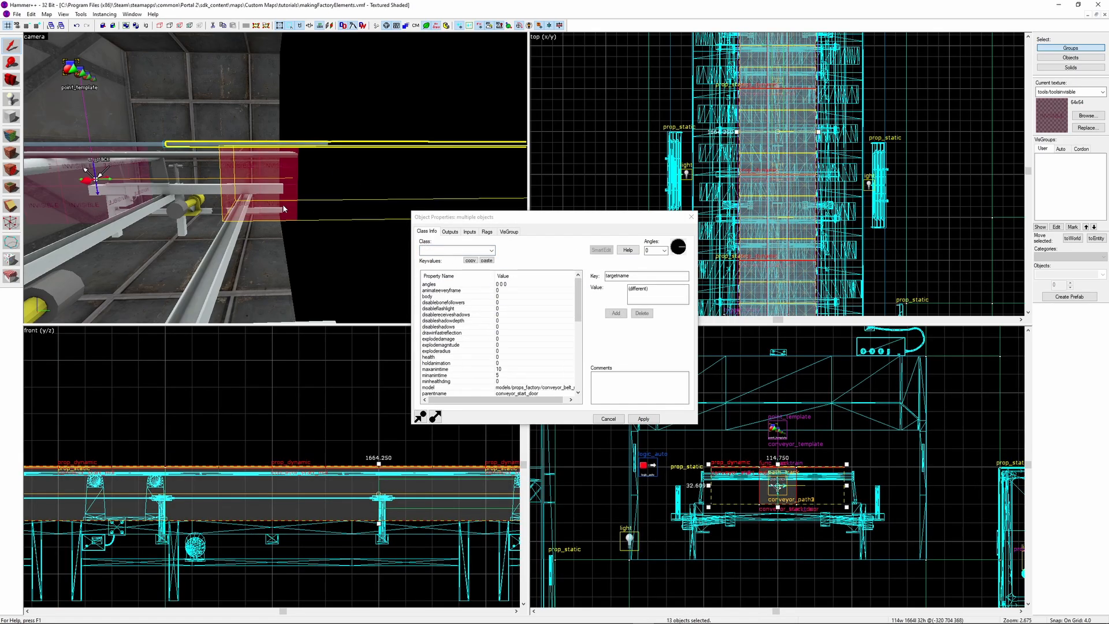
scroll(802, 137, up, 8)
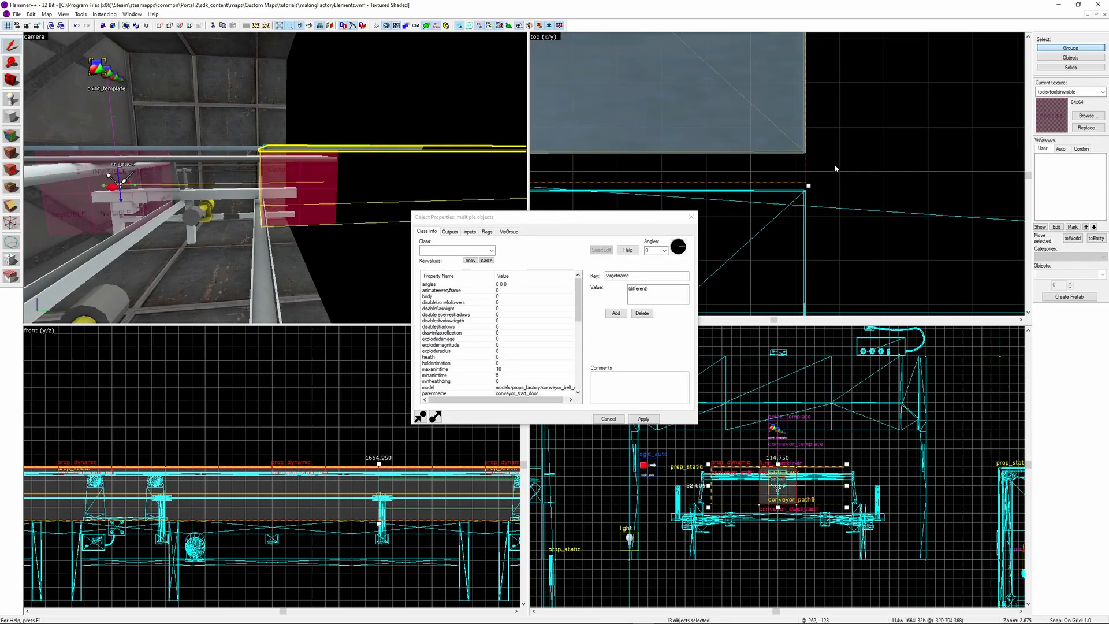
click(772, 169)
scroll(849, 186, up, 15)
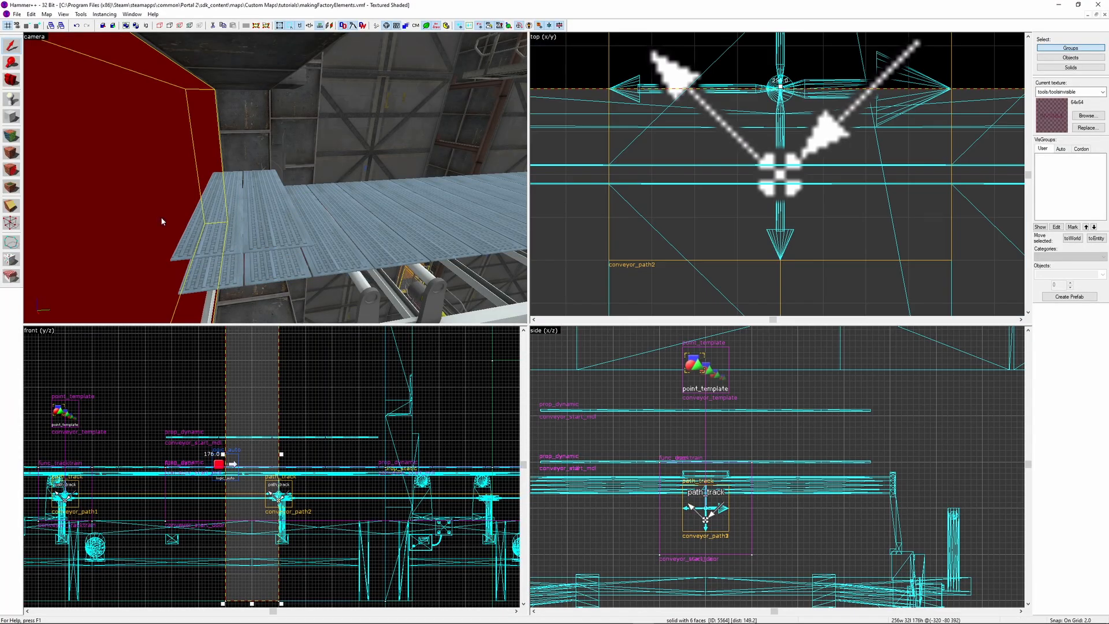
Change the raised panel copy above the belt to the turret_debris_sml.mdl model
double_click(231, 220)
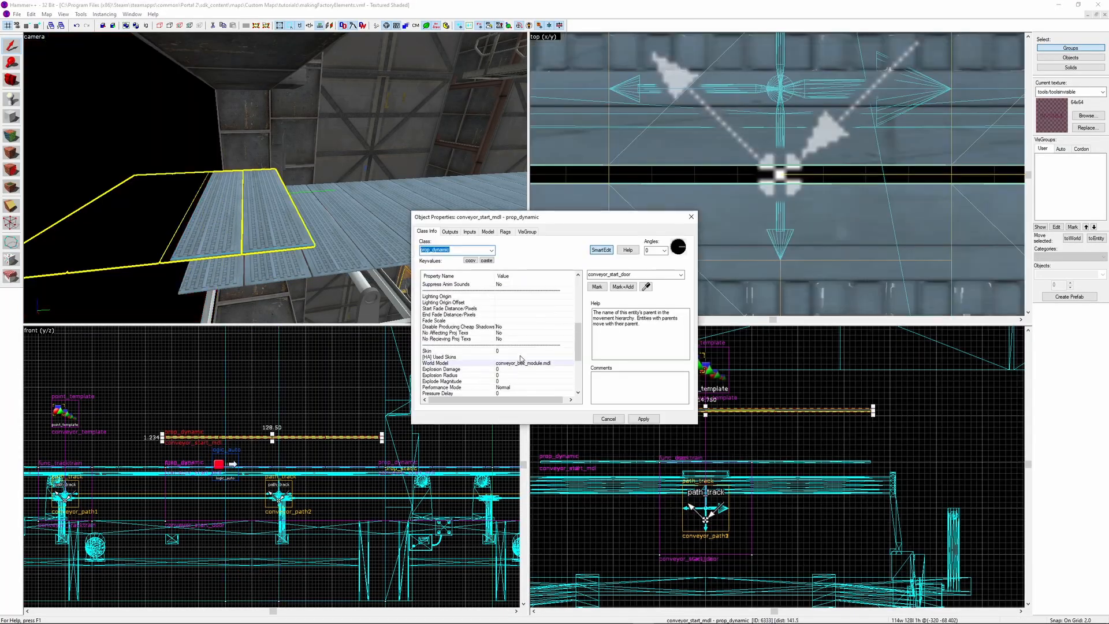
click(613, 179)
double_click(751, 300)
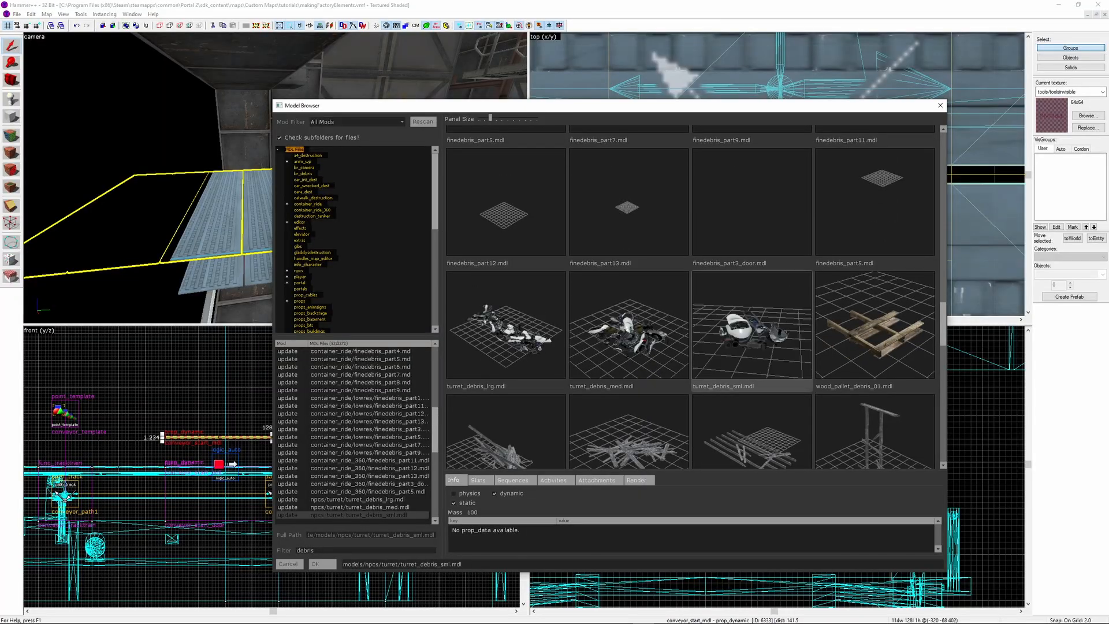
key(ctrl+shift+e)
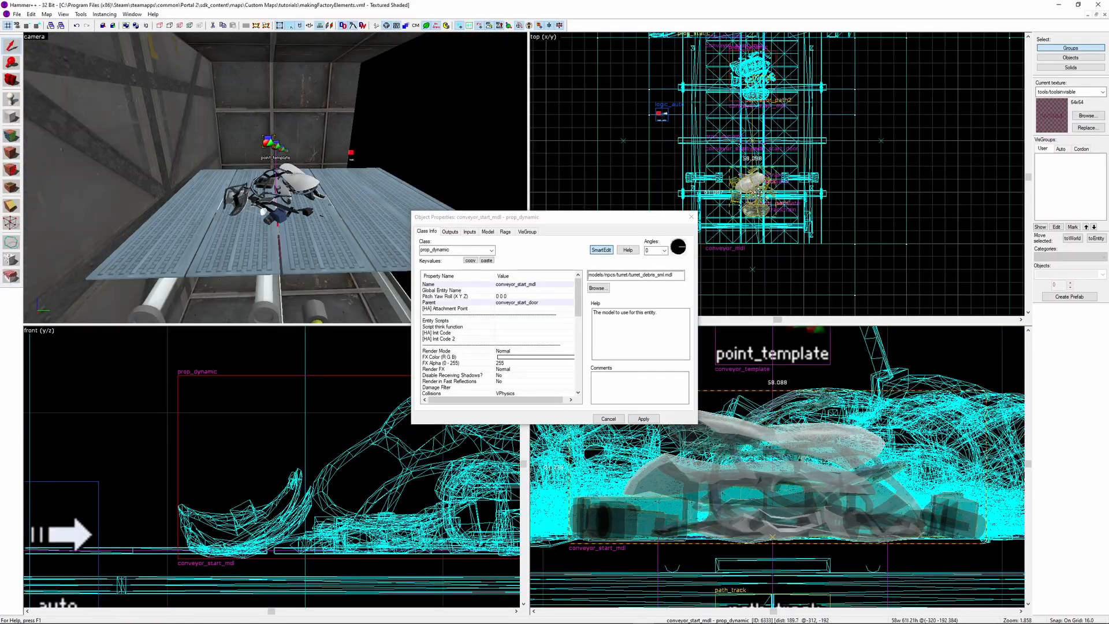
Duplicate the small turret debris prop onto the belt panel beneath the point_template
shift+drag(757, 192, 757, 192)
key(z)
key(w)
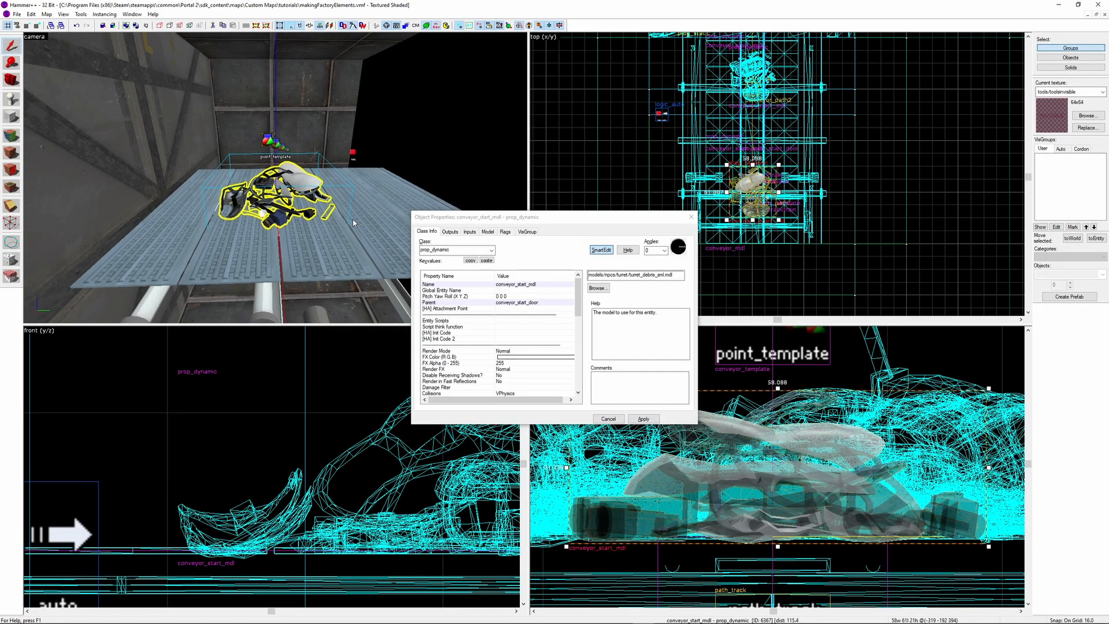
key(z)
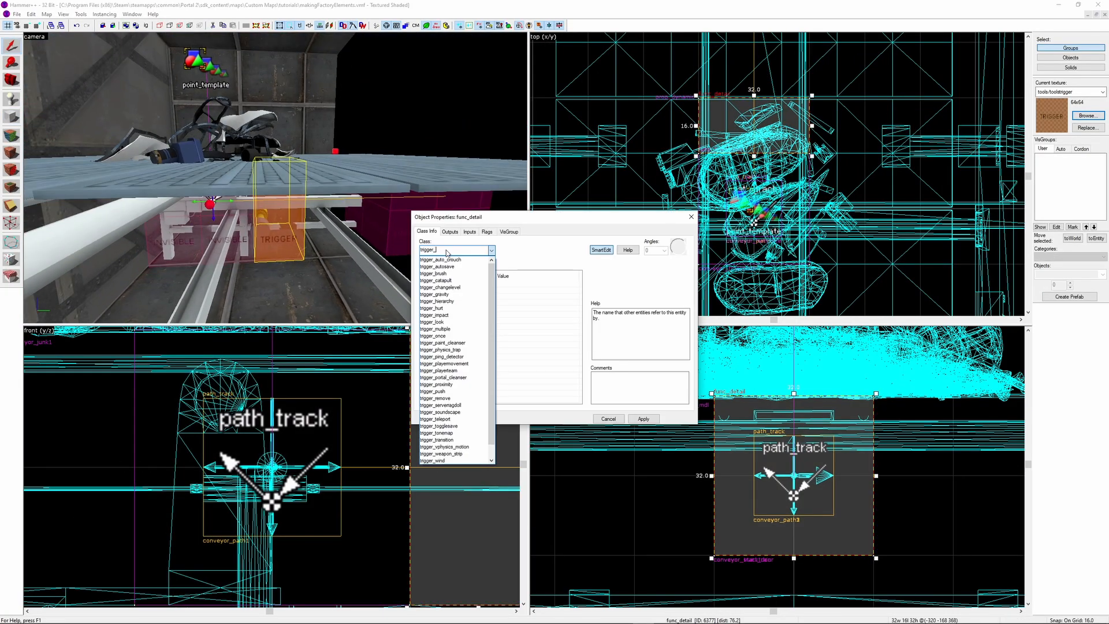
Make the trigger brush beneath the belt a trigger_once and adjust its activator flags
click(432, 335)
click(487, 232)
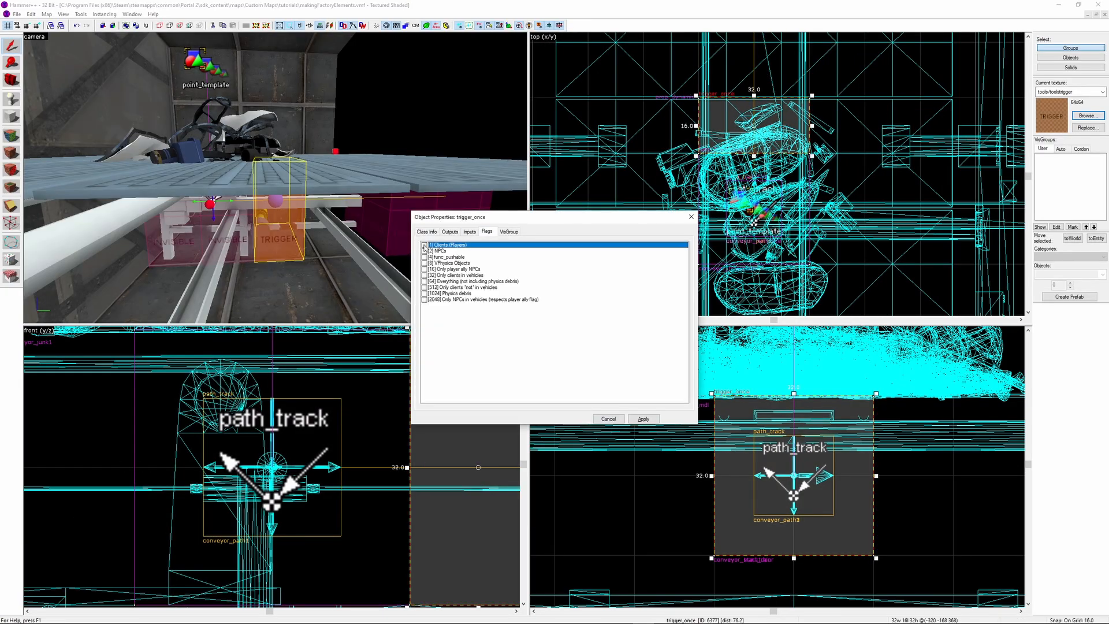
click(448, 232)
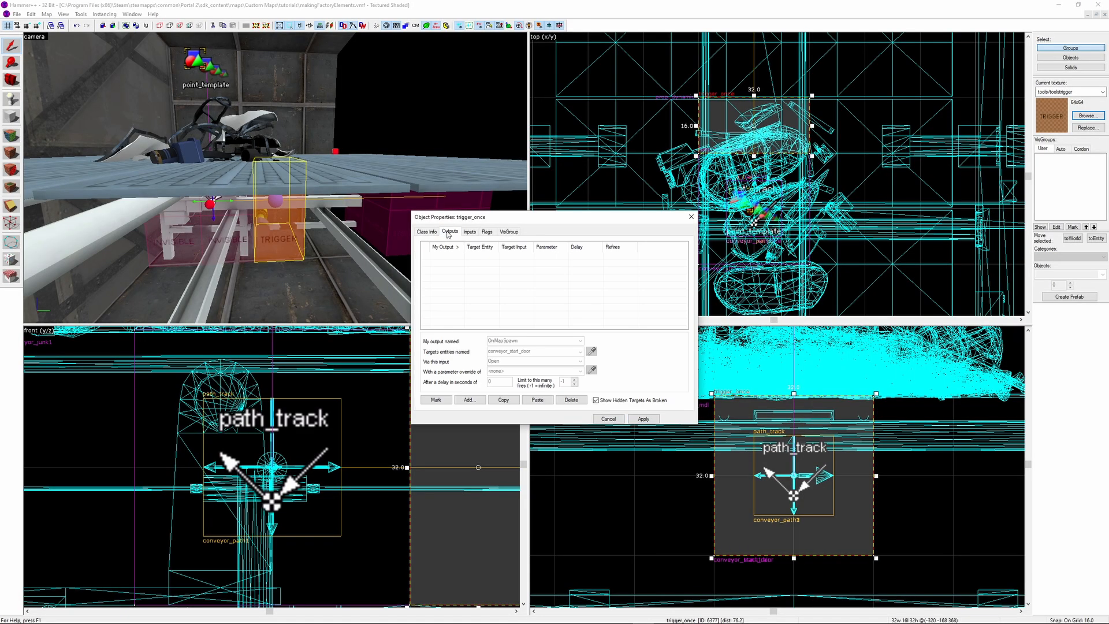
Name the trigger conveyor_junktrig1 and have its OnStartTouch output send SetParent with !activator to conveyor_junk1
click(430, 231)
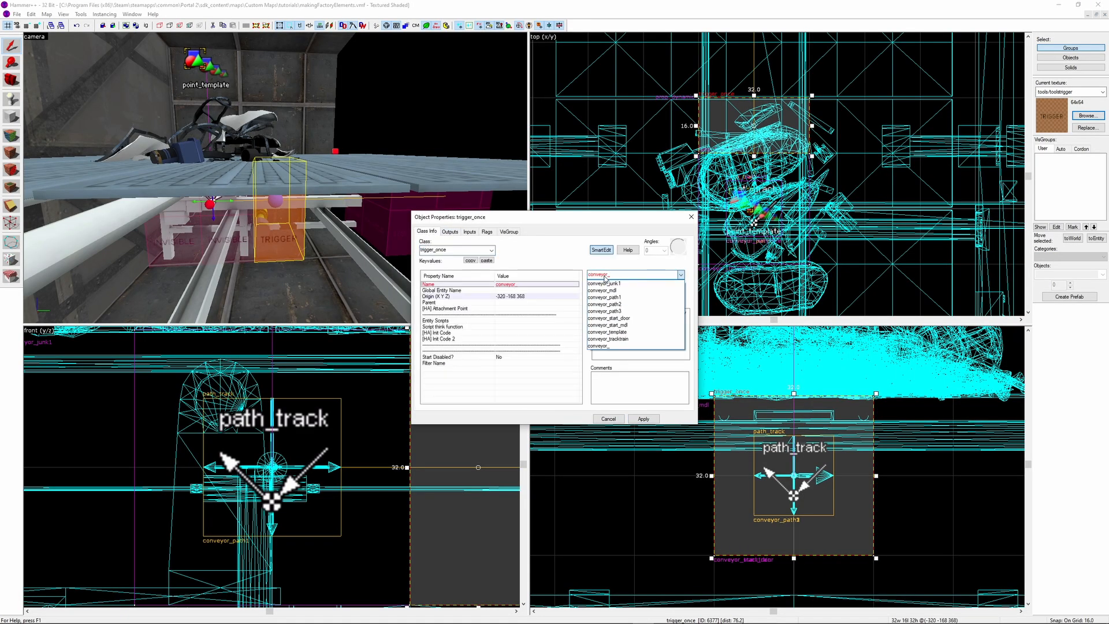
click(449, 232)
click(571, 353)
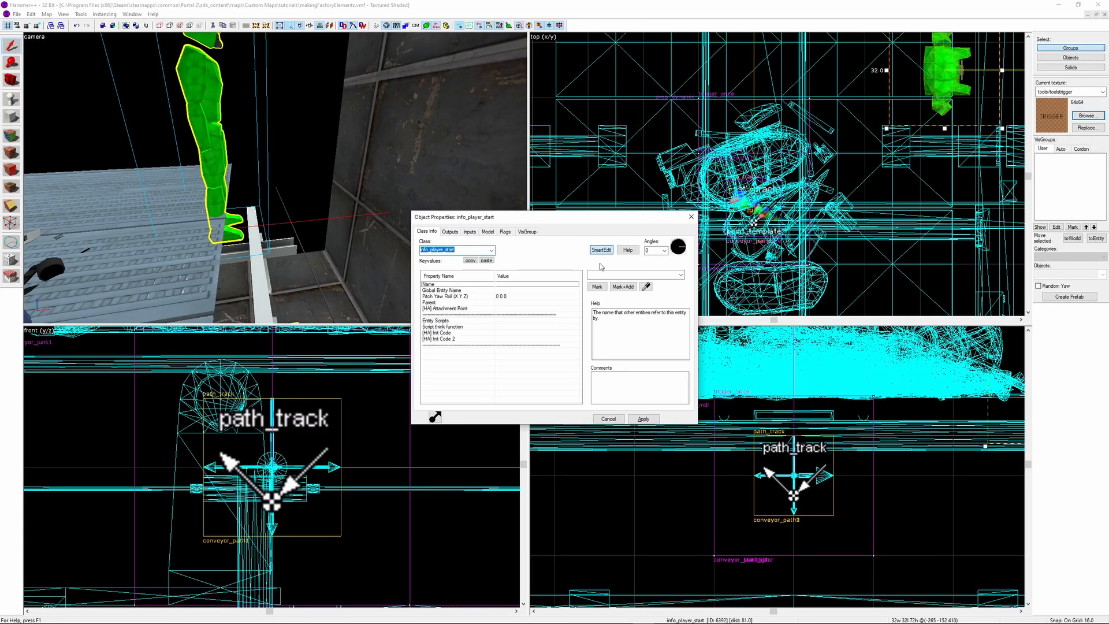
Change the new info_player_start to a filter_activator_class named tracktrain_filter and move it beside the conveyor frame
text(filter)
click(441, 259)
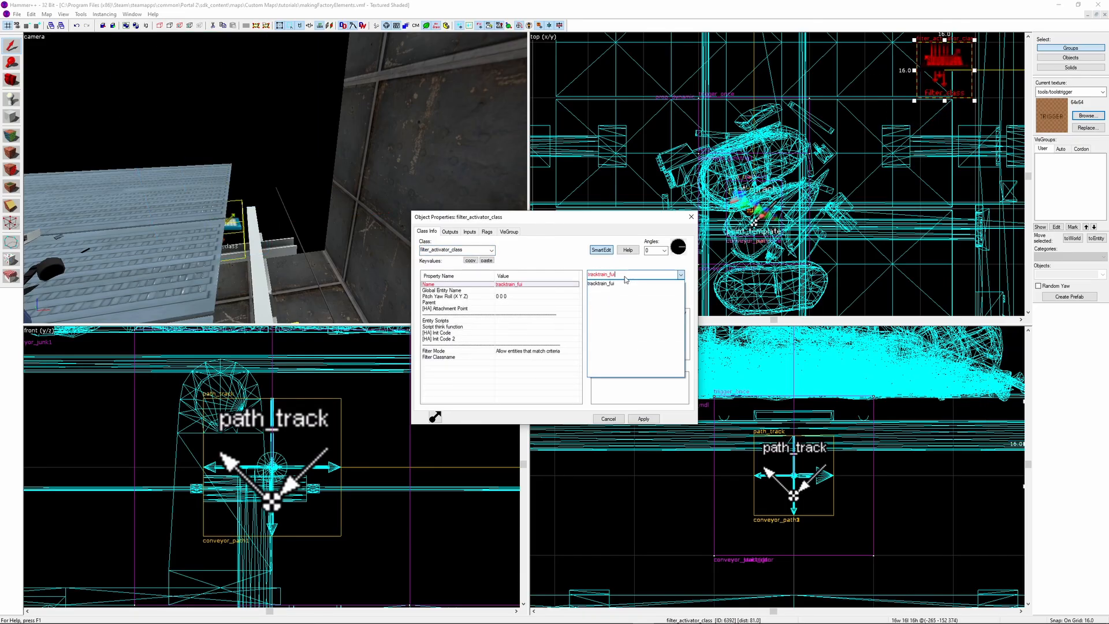
key(ctrl+e)
scroll(866, 164, down, 6)
drag(839, 168, 873, 146)
Set tracktrain_filter's Filter Classname to func_tracktrain
key(z)
key(z)
click(495, 357)
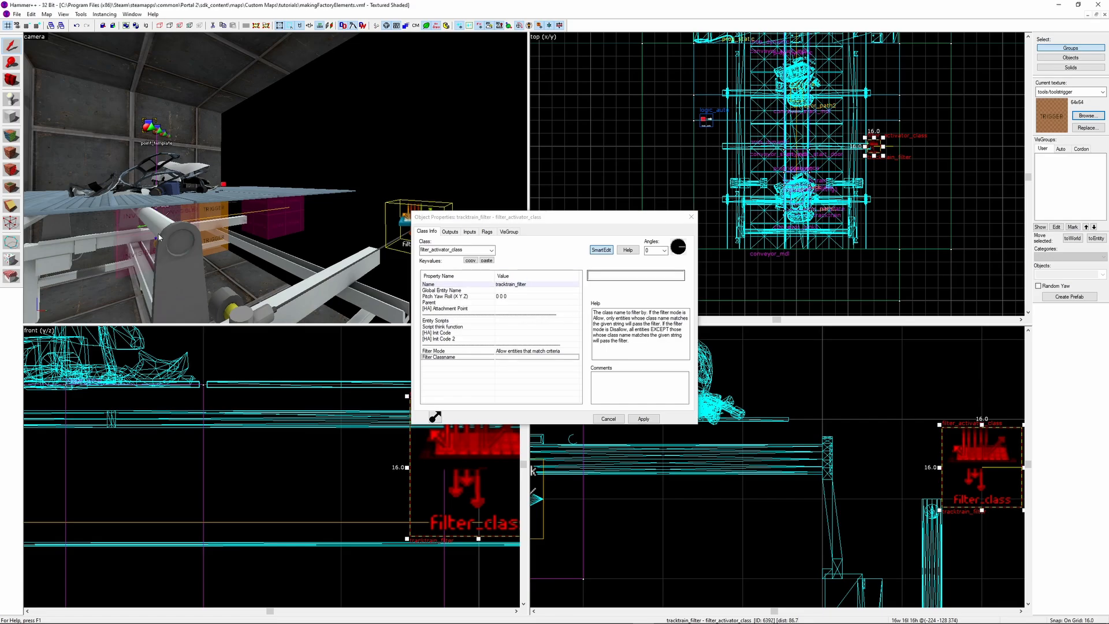
click(138, 230)
click(412, 218)
click(619, 275)
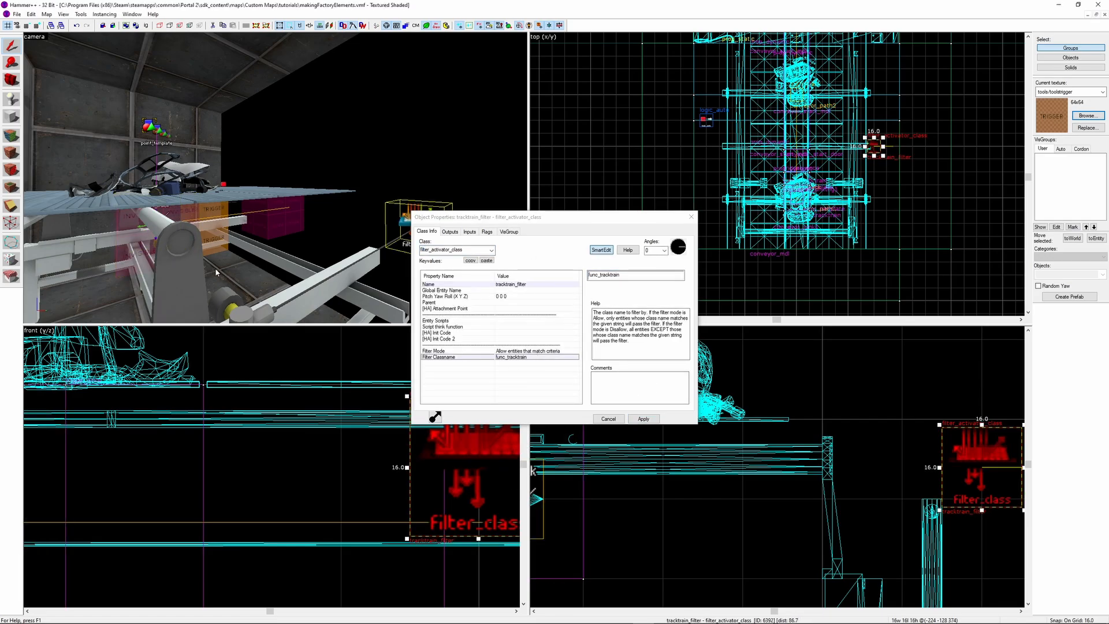
Set the Filter Name of the conveyor_junktrig1 trigger to tracktrain_filter
key(z)
key(w)
key(z)
click(297, 178)
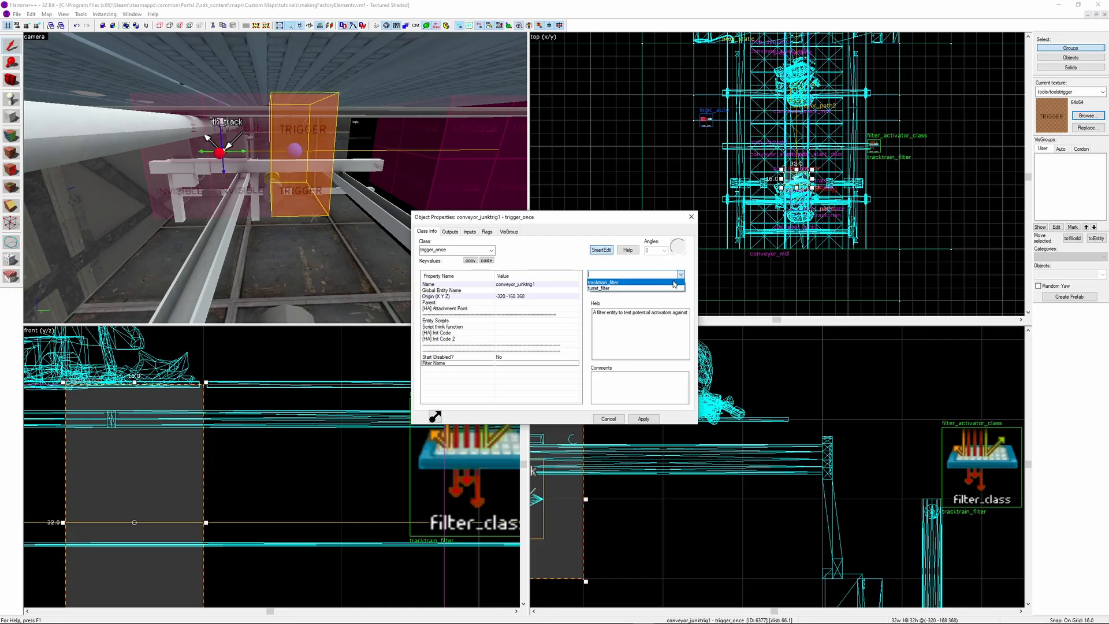
click(648, 418)
Duplicate the conveyor_junk1 debris together with its trigger into the open space beside the conveyor
key(z)
key(s)
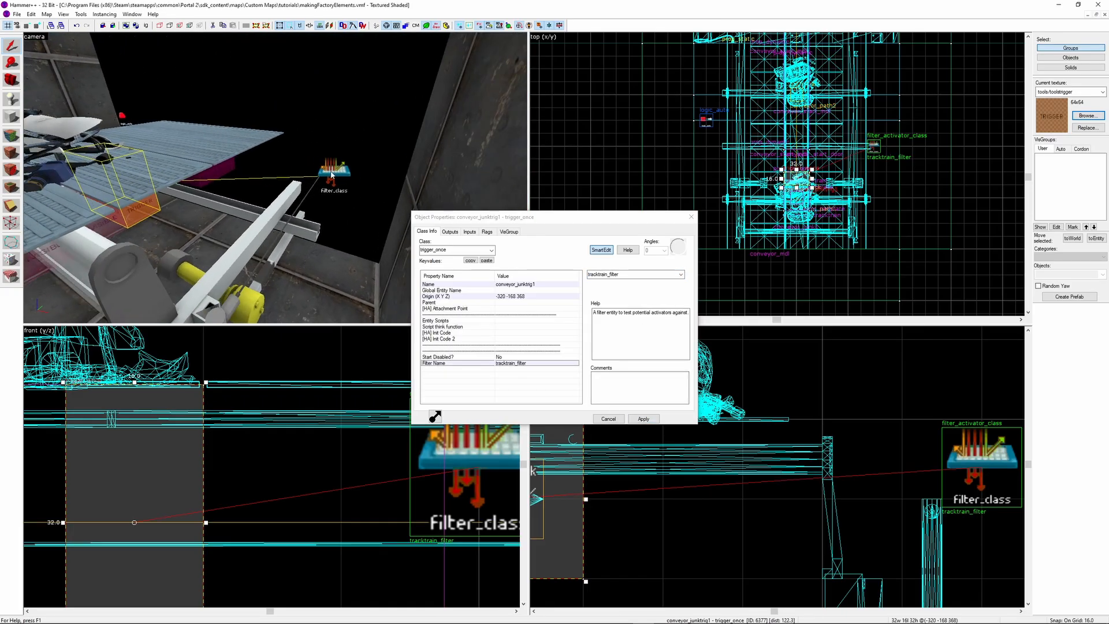
click(275, 178)
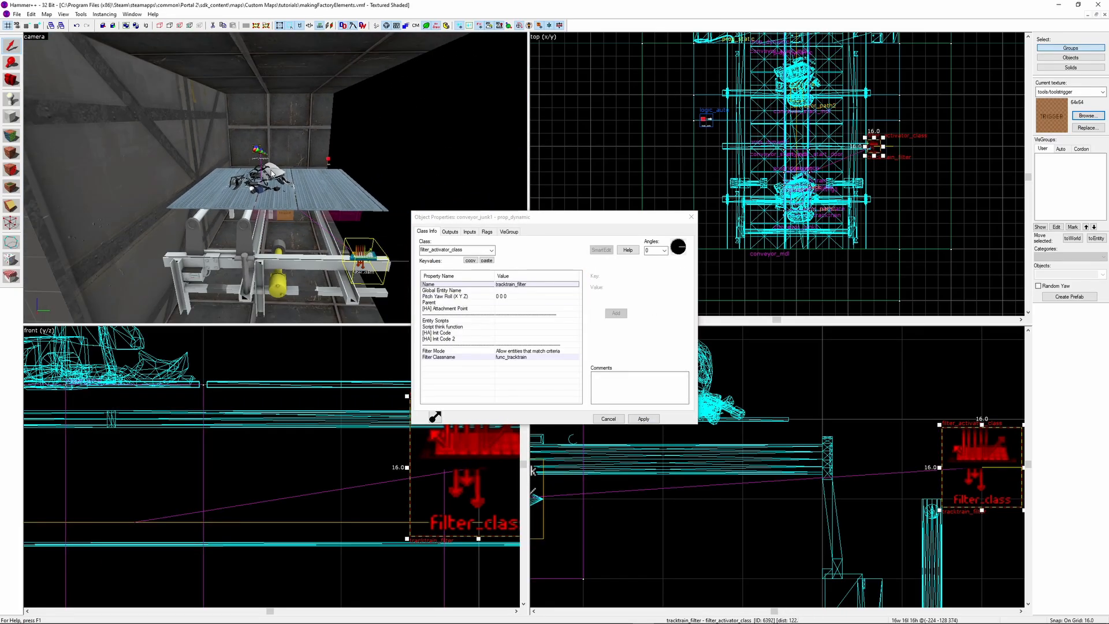
ctrl+click(275, 178)
scroll(753, 153, down, 3)
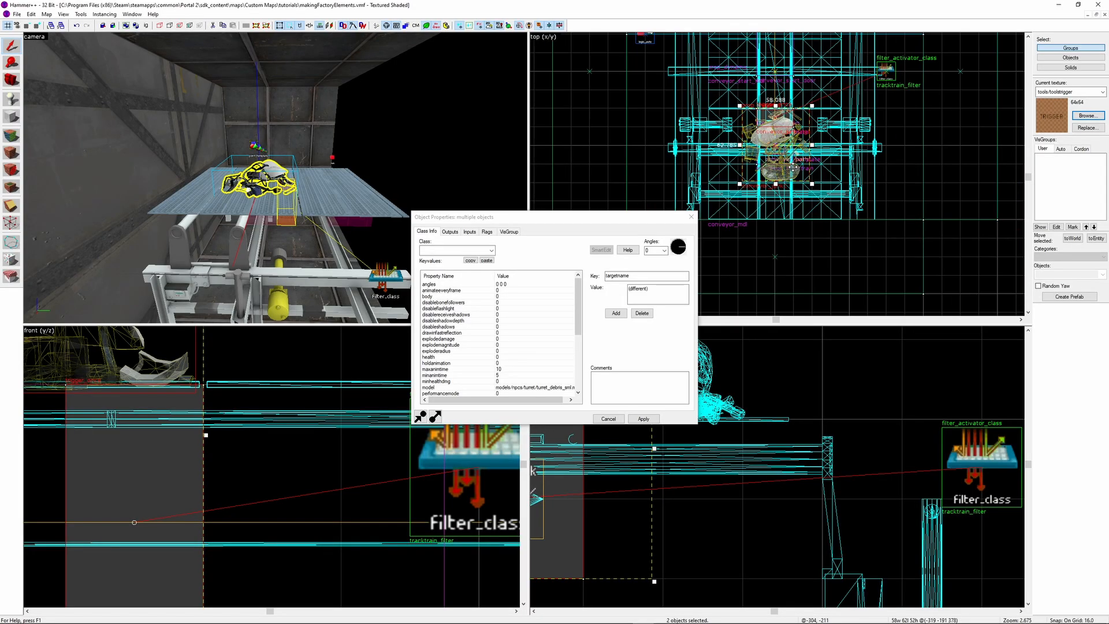
key(z)
key(z)
scroll(774, 164, up, 1)
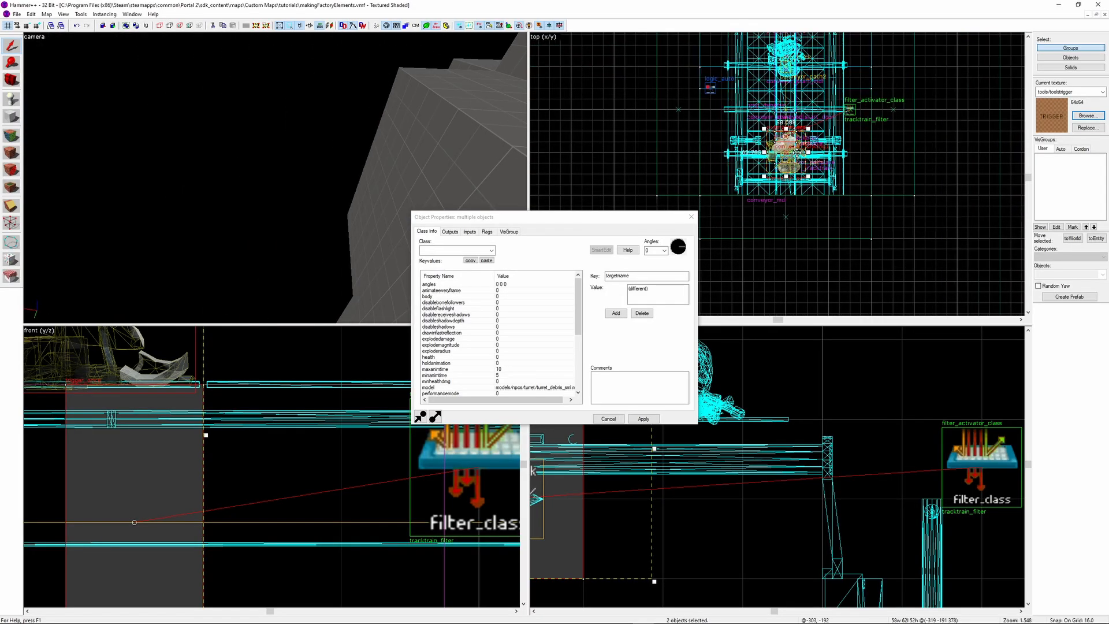
drag(780, 161, 942, 171)
Rename the copied debris conveyor_junk2 and set its world model to turret_debris_med.mdl
key(z)
key(w)
key(z)
key(w)
click(253, 158)
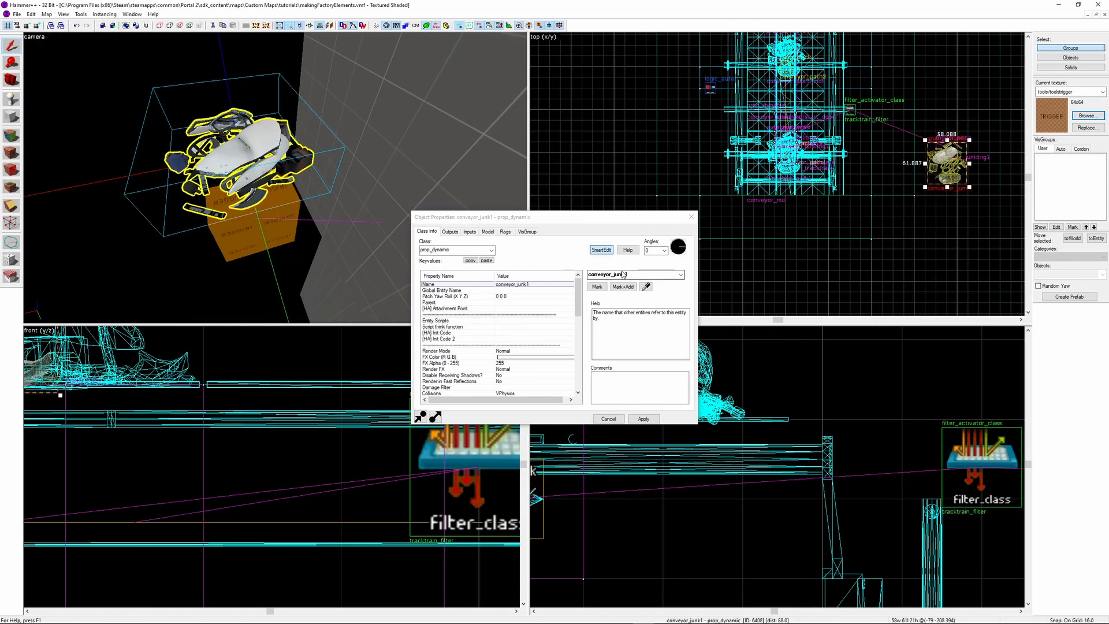
scroll(526, 374, down, 8)
click(520, 345)
click(598, 288)
double_click(626, 330)
click(644, 419)
Rename the copied trigger conveyor_junktrig2 and retarget its OnStartTouch output to conveyor_junk2
key(z)
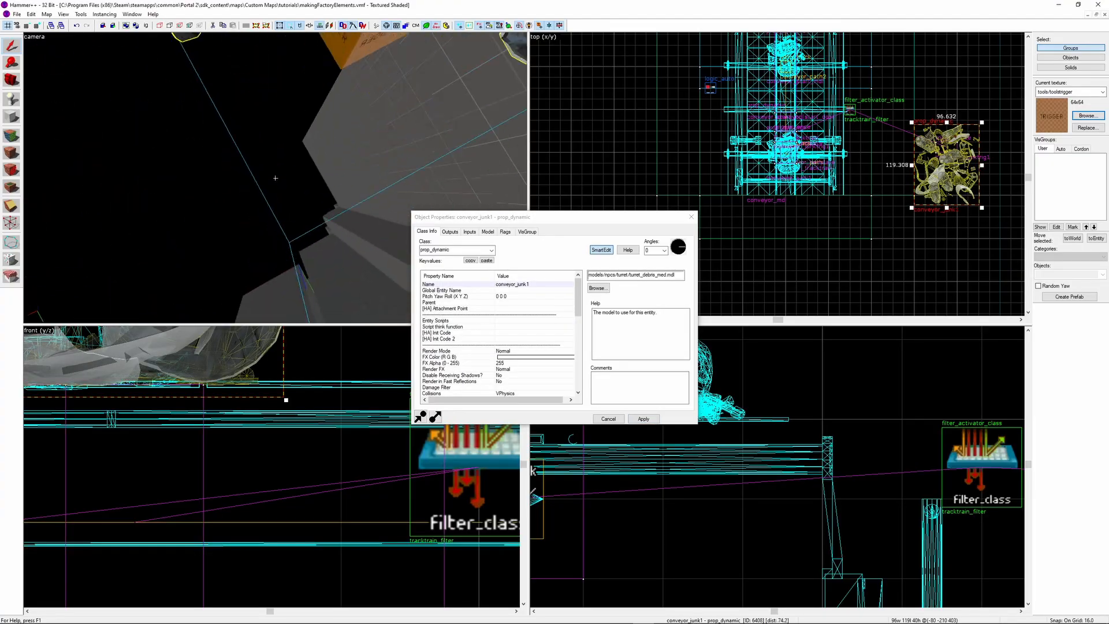
key(s)
key(z)
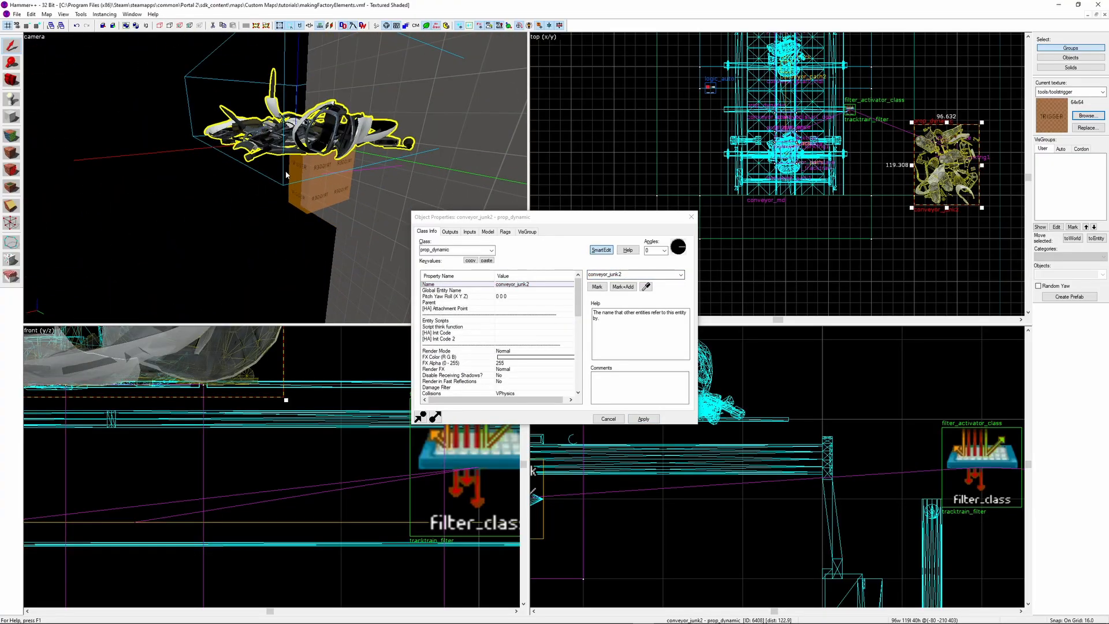
click(287, 175)
click(643, 419)
click(450, 232)
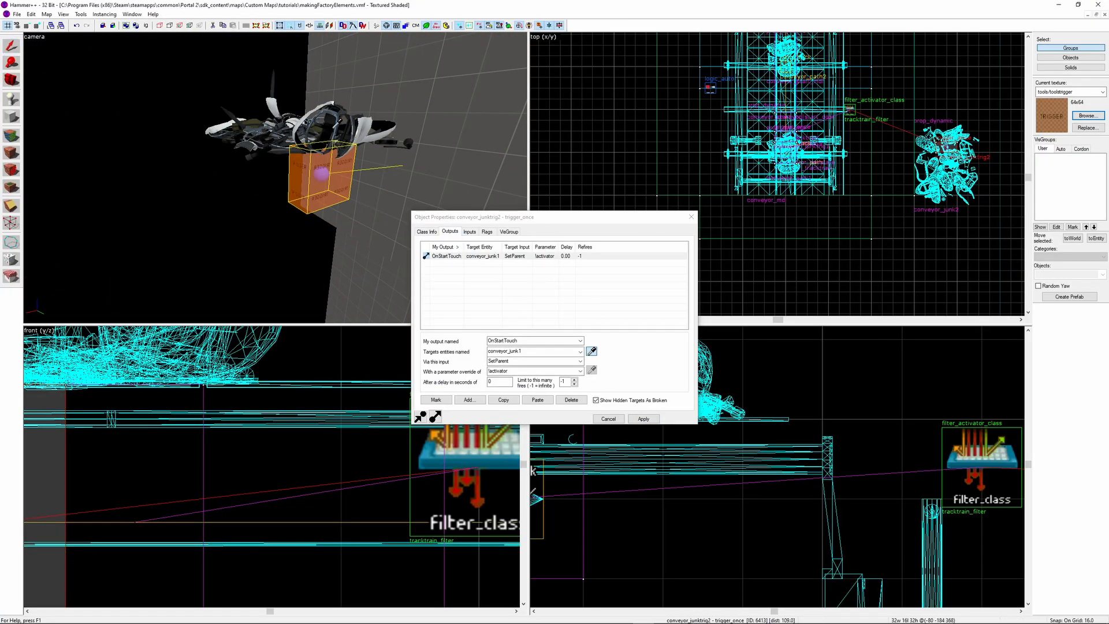
Move conveyor_junk2 and its trigger back onto the belt, placing the trigger directly against the first one
ctrl+click(341, 124)
drag(947, 165, 786, 143)
key(z)
key(w)
key(z)
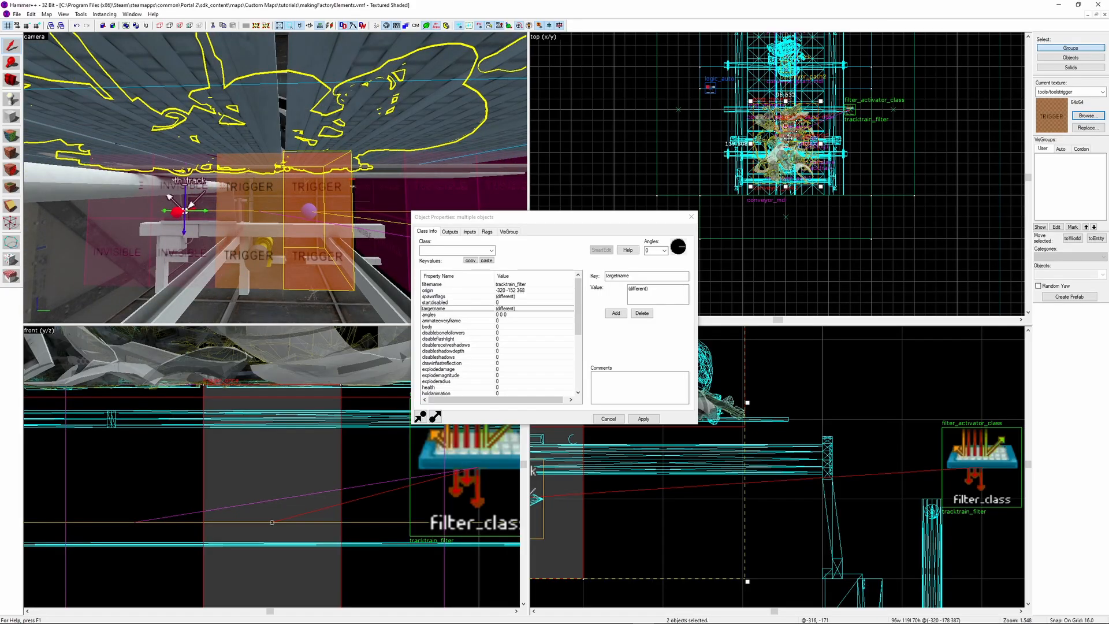
key(Down)
Duplicate the conveyor_junk2 debris and its trigger into the open space beside the conveyor
middle_drag(870, 169, 820, 160)
scroll(821, 160, down, 1)
shift+drag(752, 148, 895, 157)
key(z)
key(s)
key(z)
Rename the newly copied debris conveyor_junk3 and set its world model to turret_debris_lrg.mdl
click(283, 174)
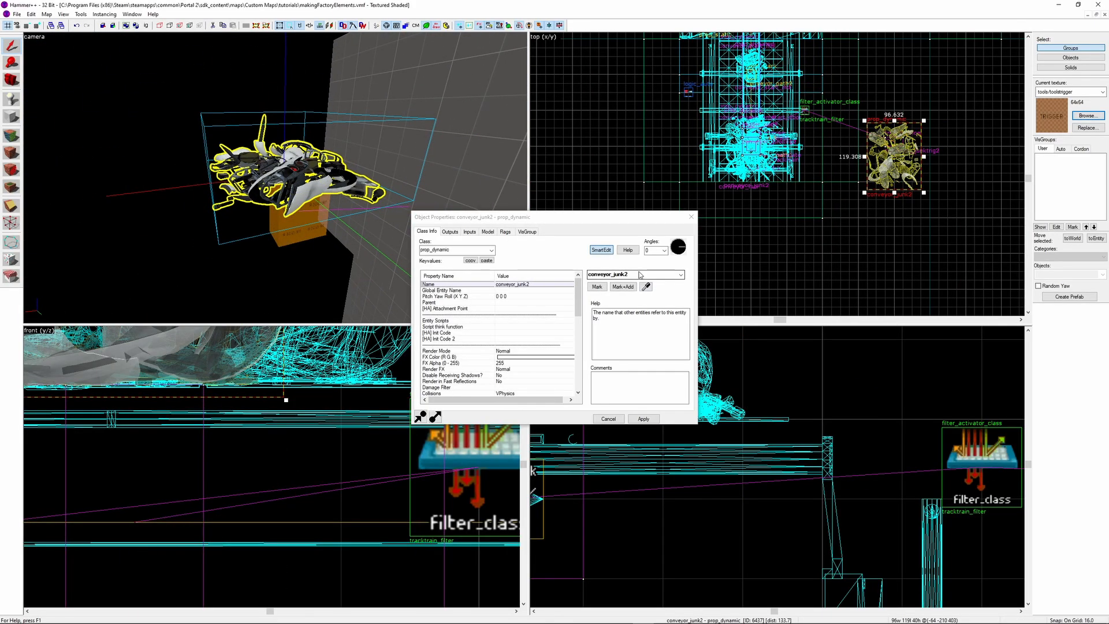
scroll(512, 341, down, 7)
click(511, 328)
click(597, 287)
click(644, 419)
key(z)
key(z)
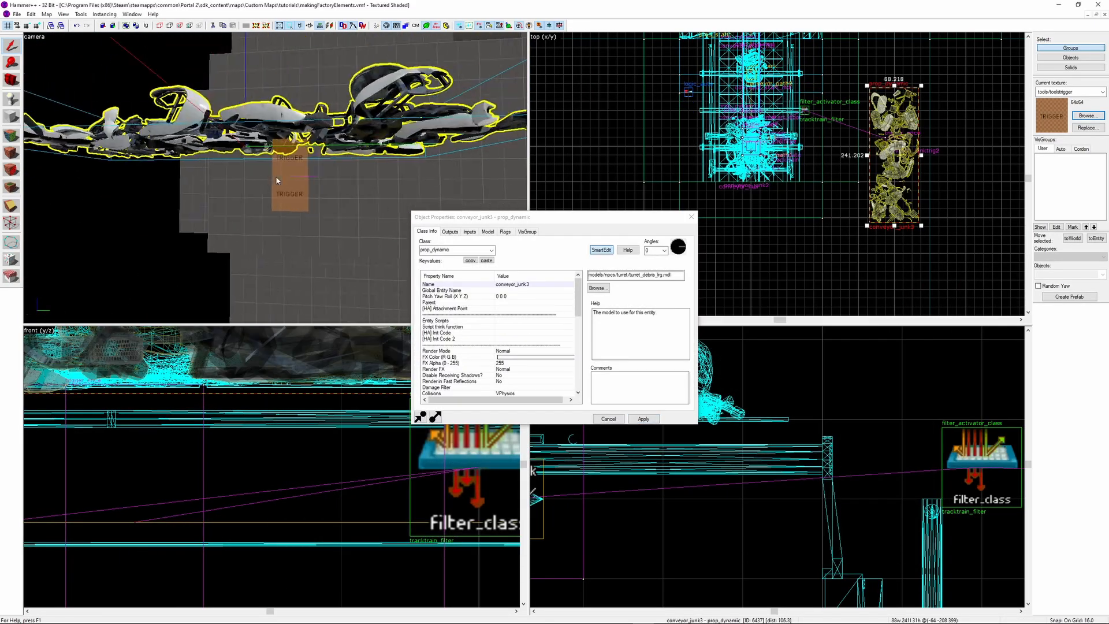
Rename the newest copied trigger to match conveyor_junk3 and open its outputs
click(282, 178)
click(639, 277)
click(450, 231)
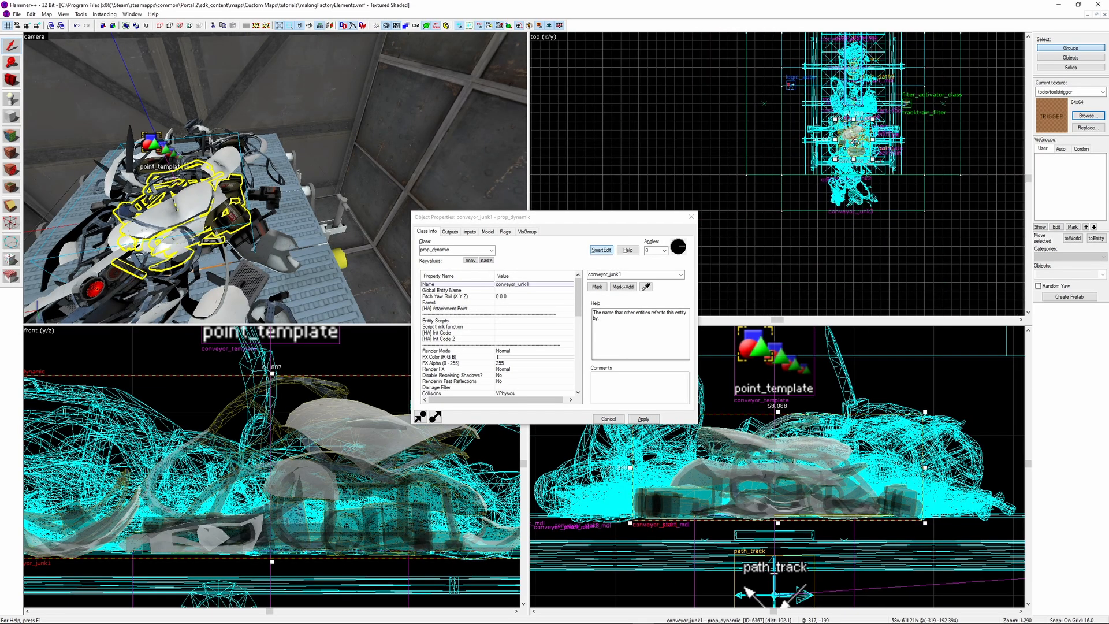
Place a logic_timer entity beside the conveyor and name it conveyor_junk_timer
click(381, 170)
text(logic_timer)
key(Return)
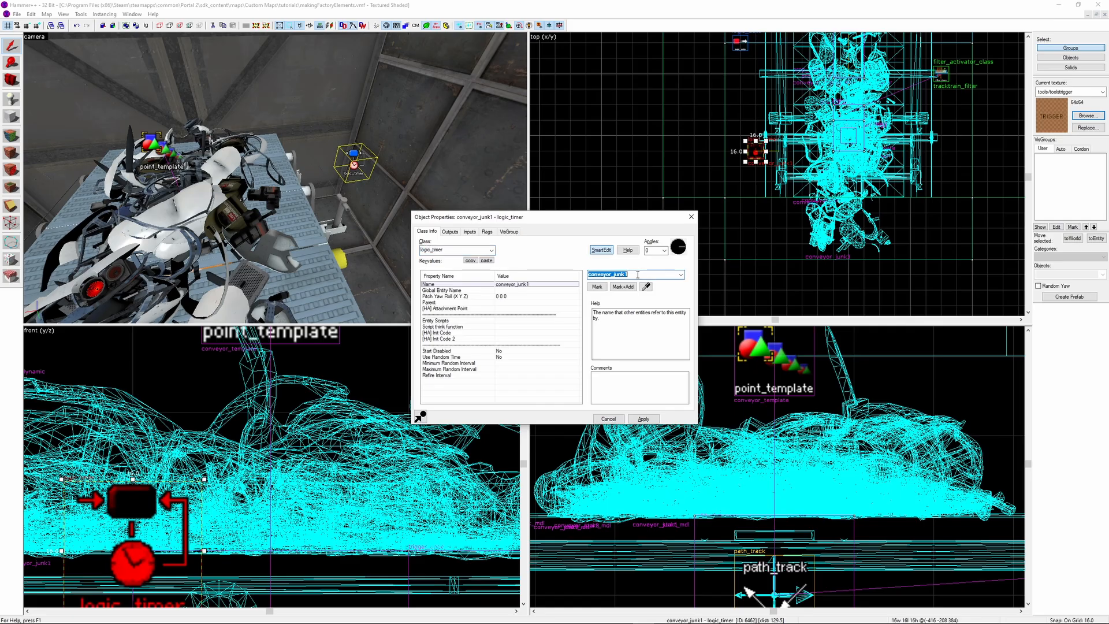
scroll(786, 129, up, 4)
click(722, 175)
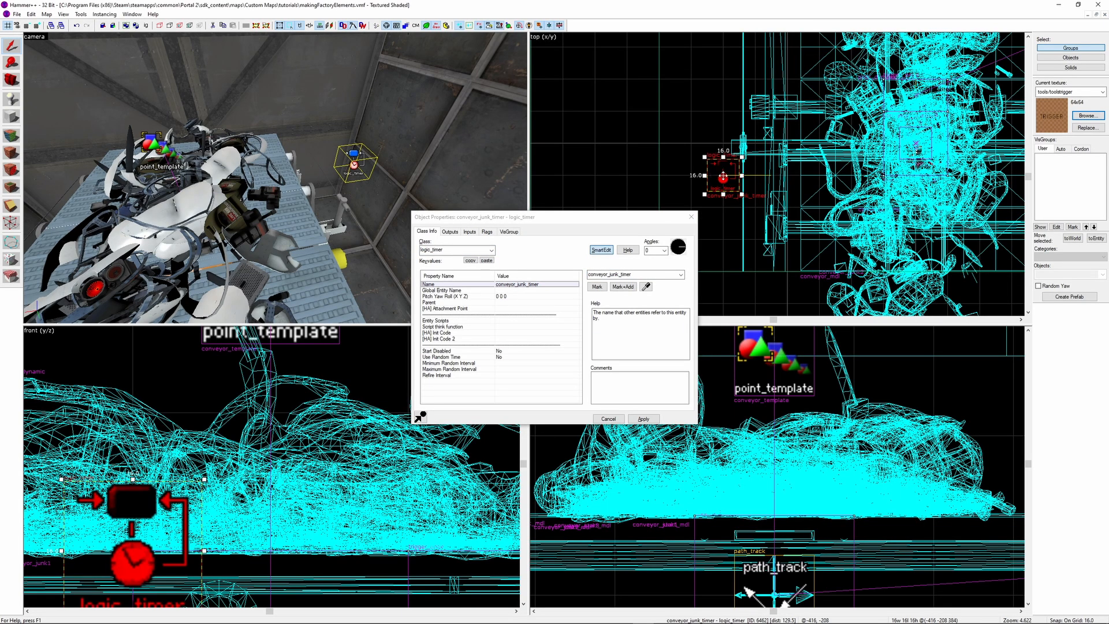
Move the timer farther from the conveyor, duplicate it, and make the copy a logic_case named conveyor_junk_case
drag(723, 175, 691, 175)
shift+drag(691, 175, 691, 143)
text(case)
key(Return)
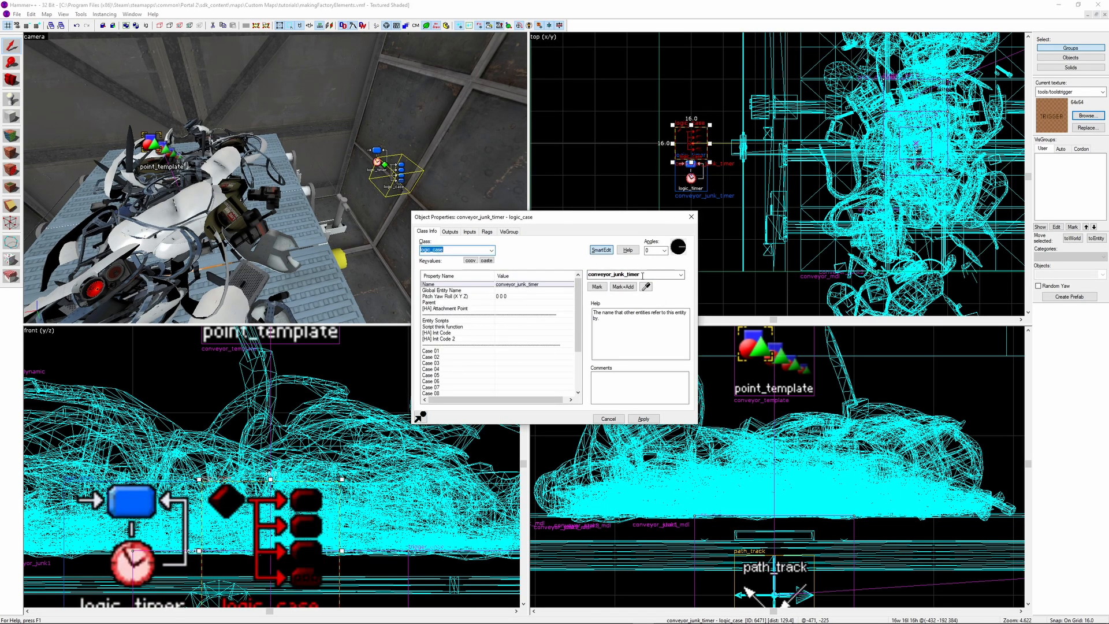
key(alt+Return)
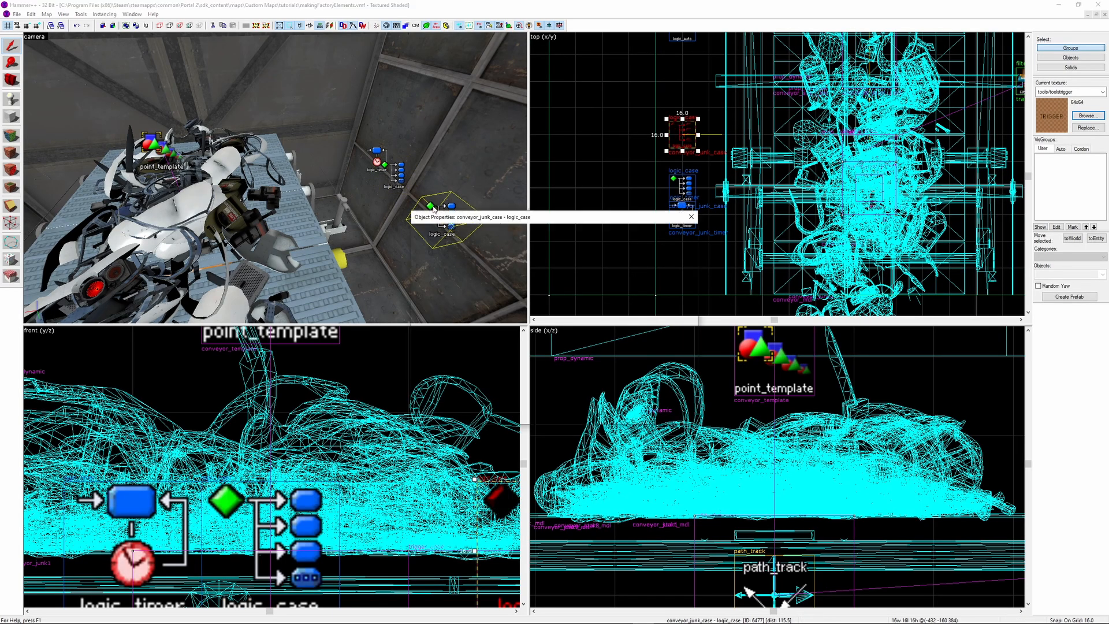
Change the duplicated logic_case to a point_template and name it conveyor_junk_template1
click(470, 251)
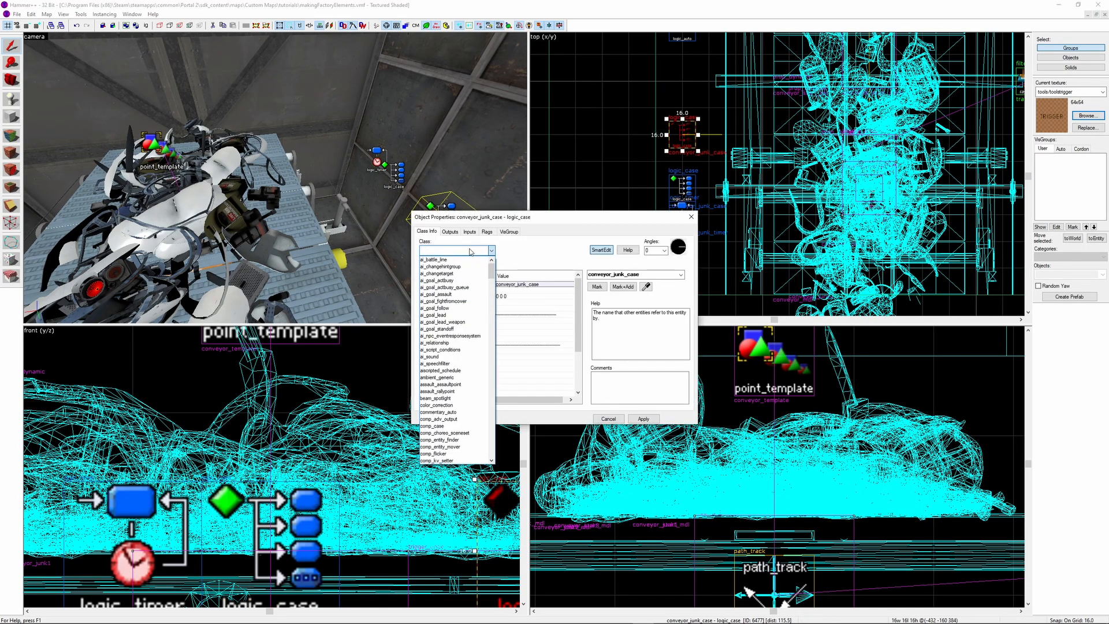
text(point_template)
key(Return)
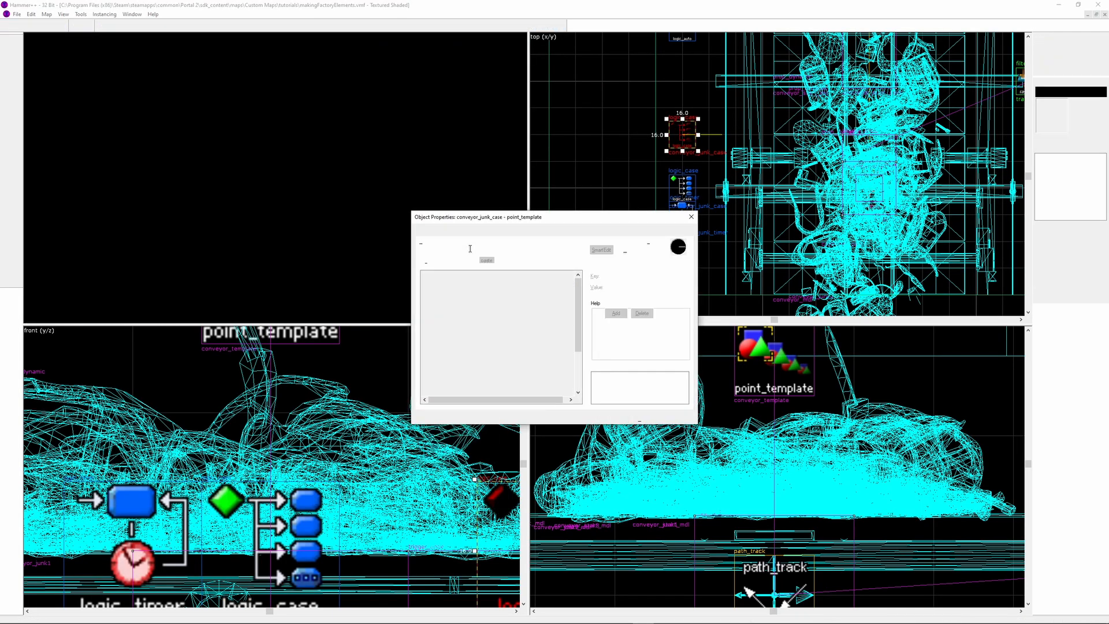
drag(649, 275, 620, 283)
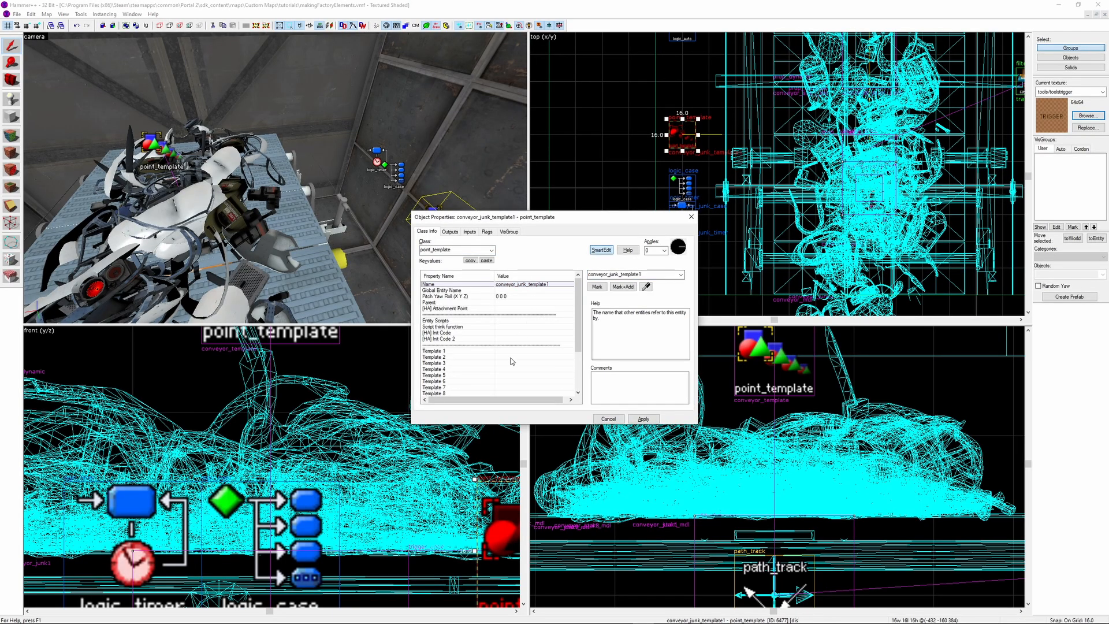
Assign conveyor_junk1 and its trigger as the first two templates of conveyor_junk_template1, and disable its Preserve entity names flag
click(510, 351)
click(645, 287)
click(289, 243)
click(511, 357)
click(646, 287)
key(z)
key(w)
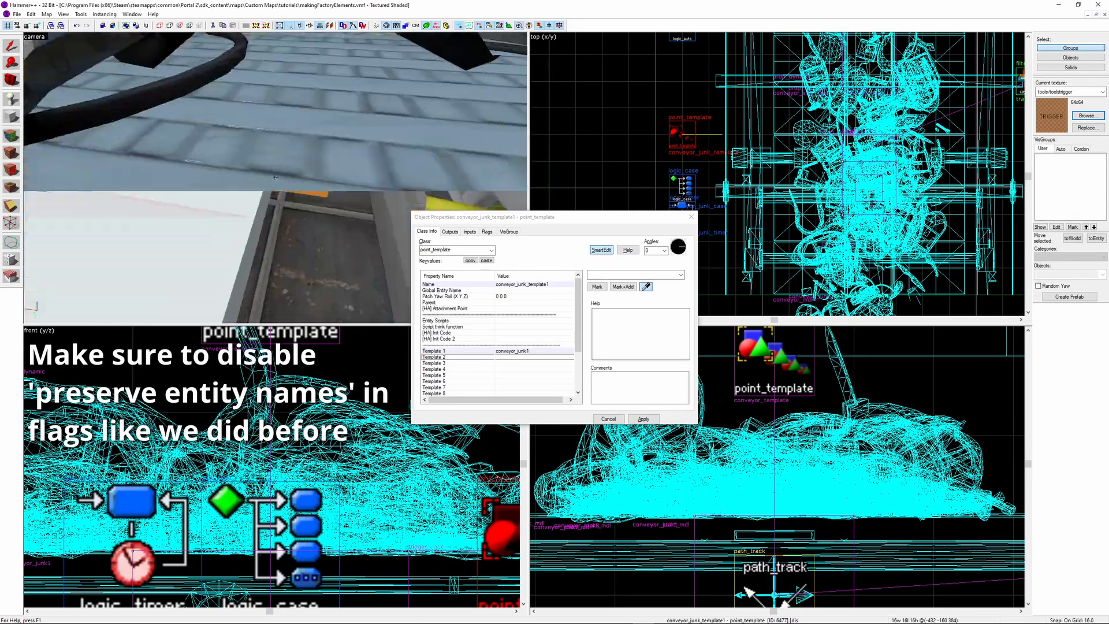
key(z)
click(487, 231)
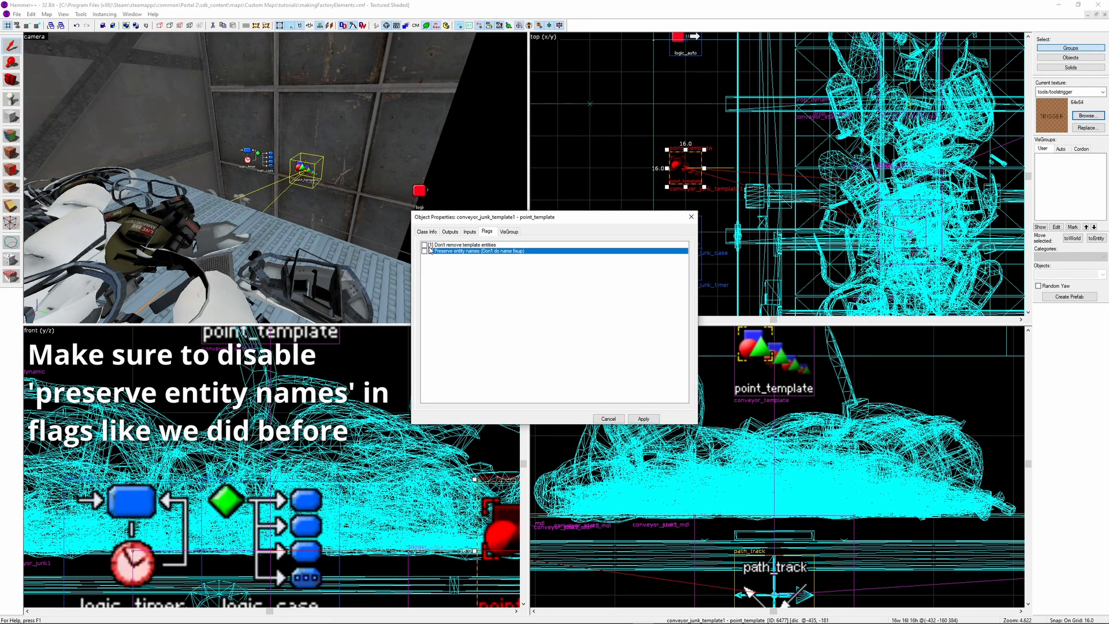
Duplicate the point_template, assign conveyor_junk2 and conveyor_junktrig2 as its templates, and name it conveyor_junk_template2
scroll(593, 159, up, 2)
shift+drag(726, 173, 726, 126)
click(426, 231)
click(511, 351)
click(511, 284)
click(650, 276)
key(BackSpace)
text(2)
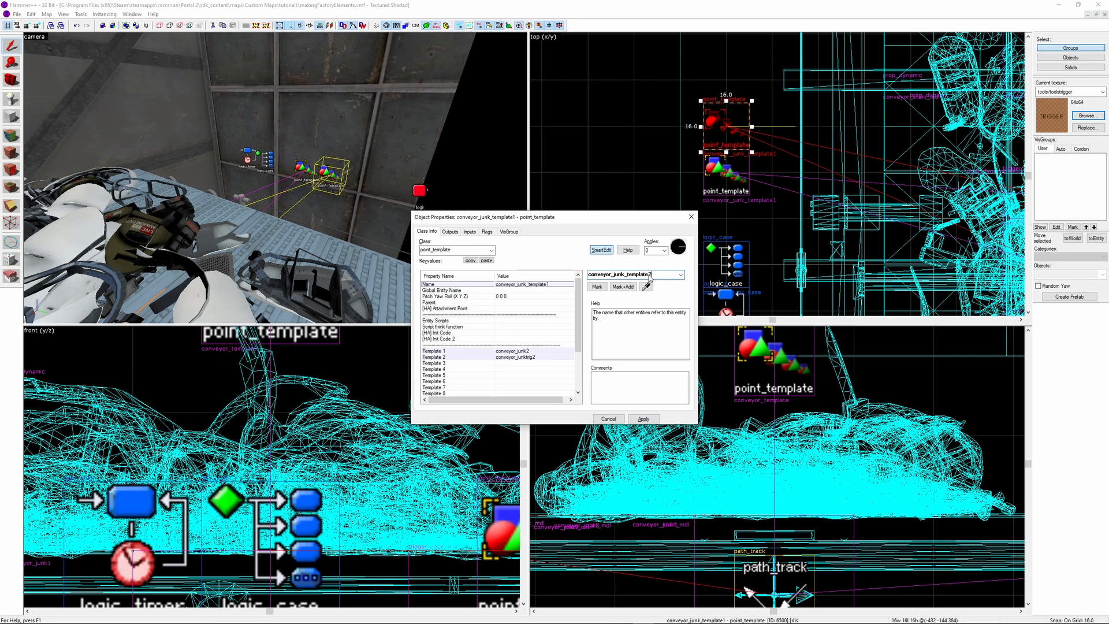
Make a third point_template copy named conveyor_junk_template3 with conveyor_junk3 and conveyor_junktrig3 as its templates
middle_drag(726, 126, 729, 161)
shift+drag(729, 161, 729, 115)
click(650, 275)
key(BackSpace)
text(3)
click(538, 357)
key(z)
key(z)
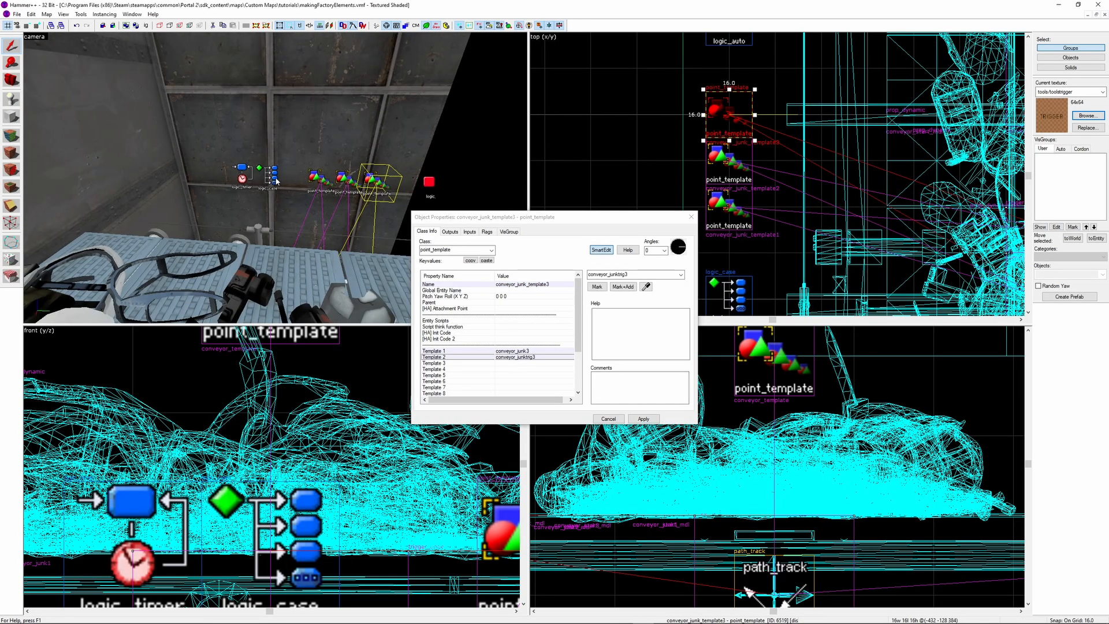
Add an OnCase01 output to the conveyor_junk_case logic_case
click(268, 177)
click(450, 231)
click(469, 400)
click(580, 341)
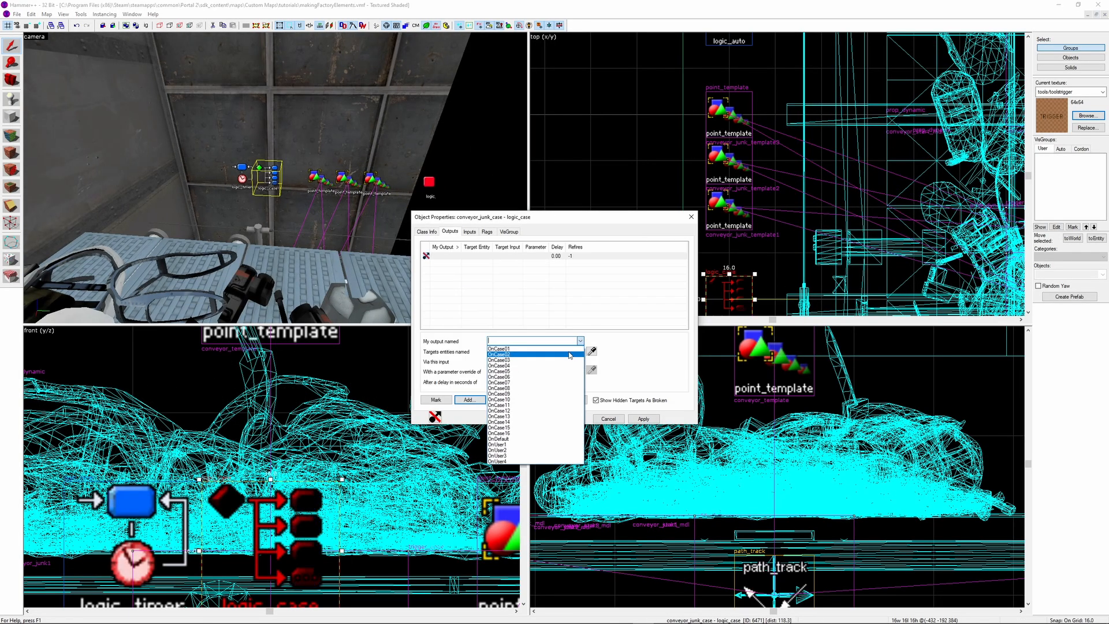
click(567, 349)
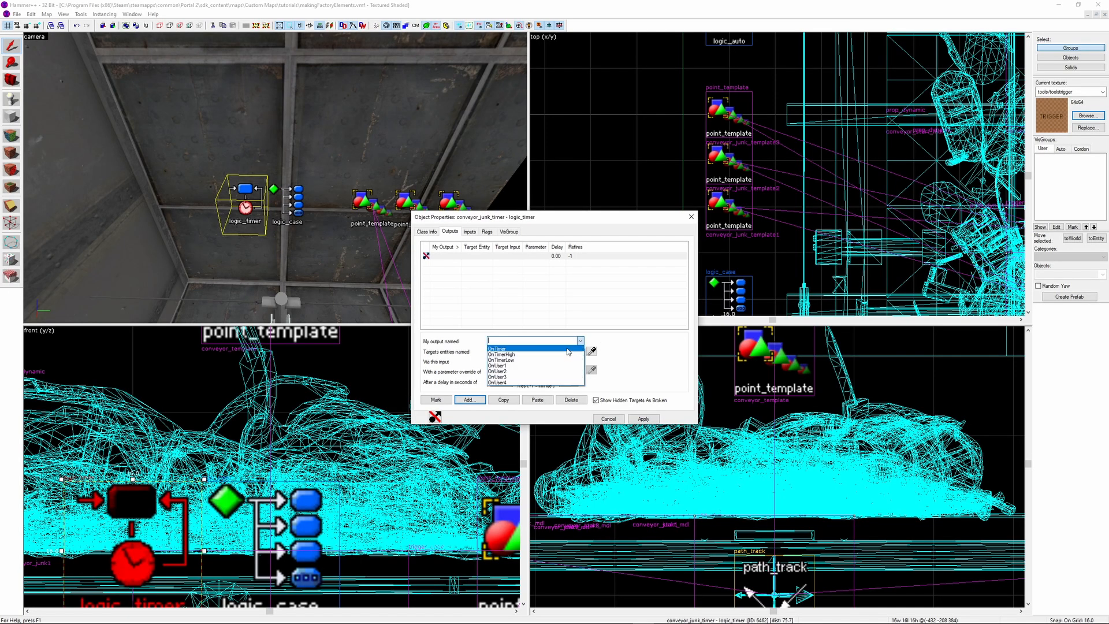
Set the timer's new output to OnTimer targeting conveyor_junk_case, and return to the timer's keyvalues
click(567, 349)
click(591, 351)
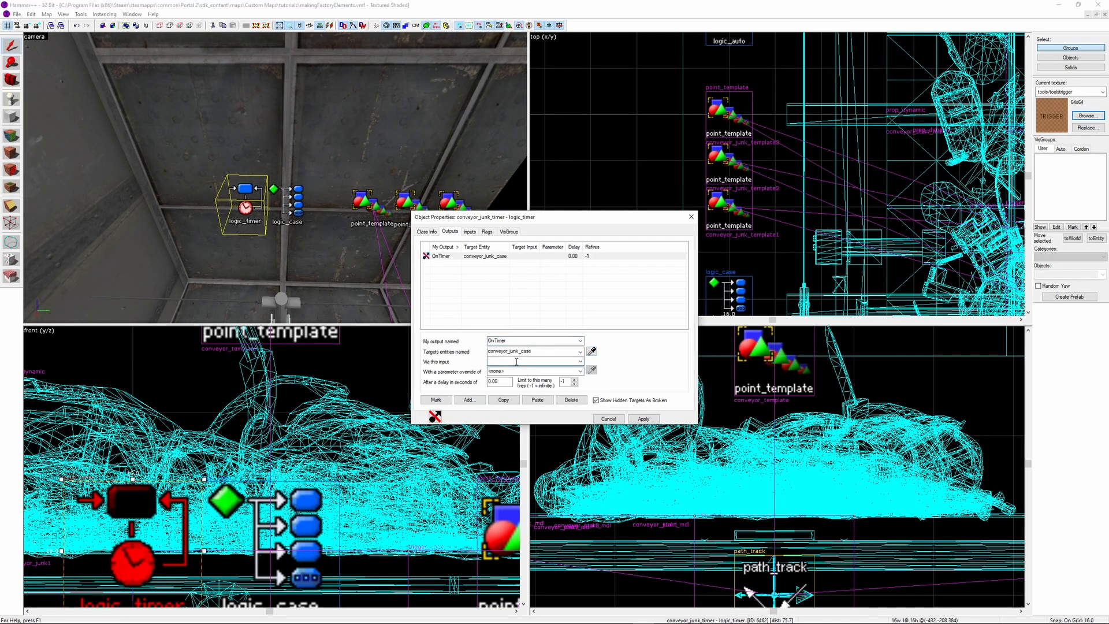
click(430, 232)
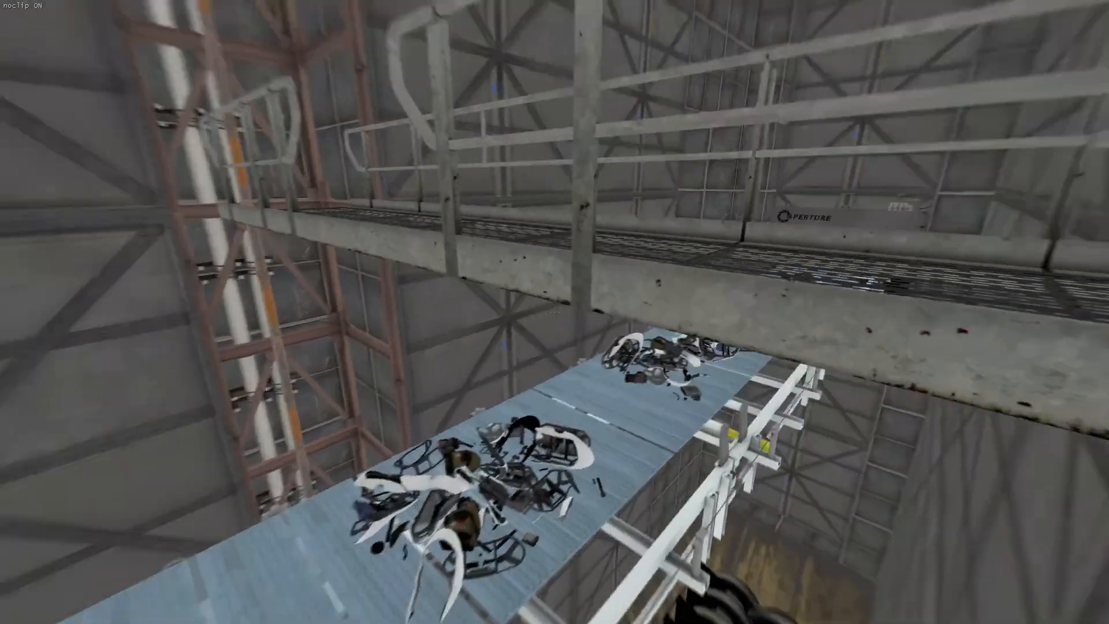
key(w)
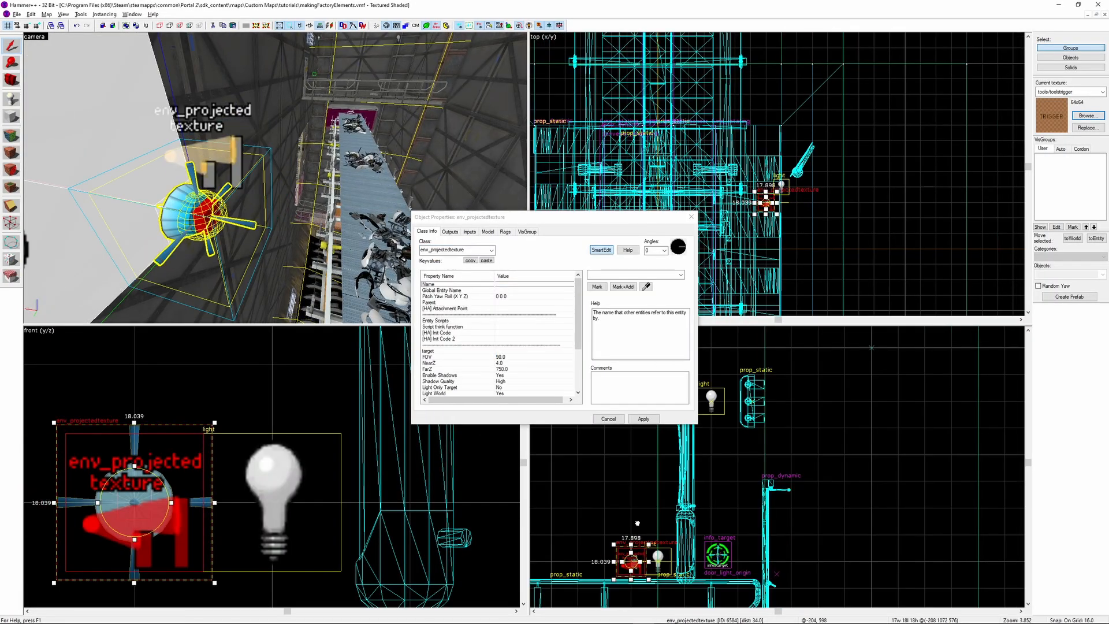
Aim the env_projectedtexture down along the conveyor by pointing it at a spot in the scene, giving orientation 15 241 0
click(509, 292)
click(662, 287)
key(z)
click(55, 247)
key(z)
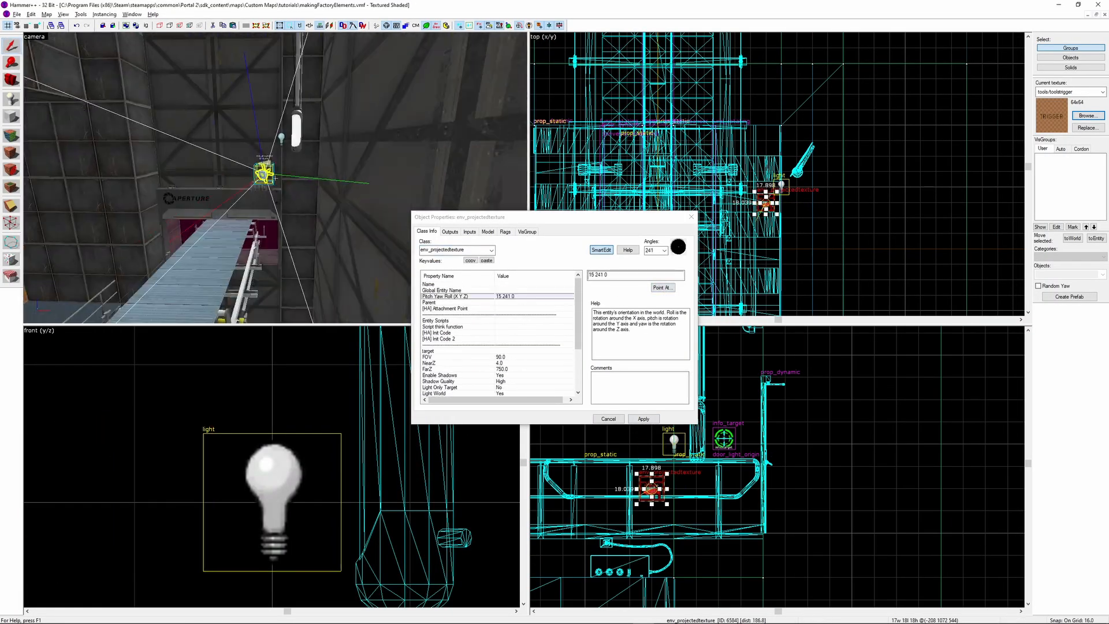
Adjust the env_projectedtexture's light settings and apply them
click(501, 356)
scroll(508, 367, down, 3)
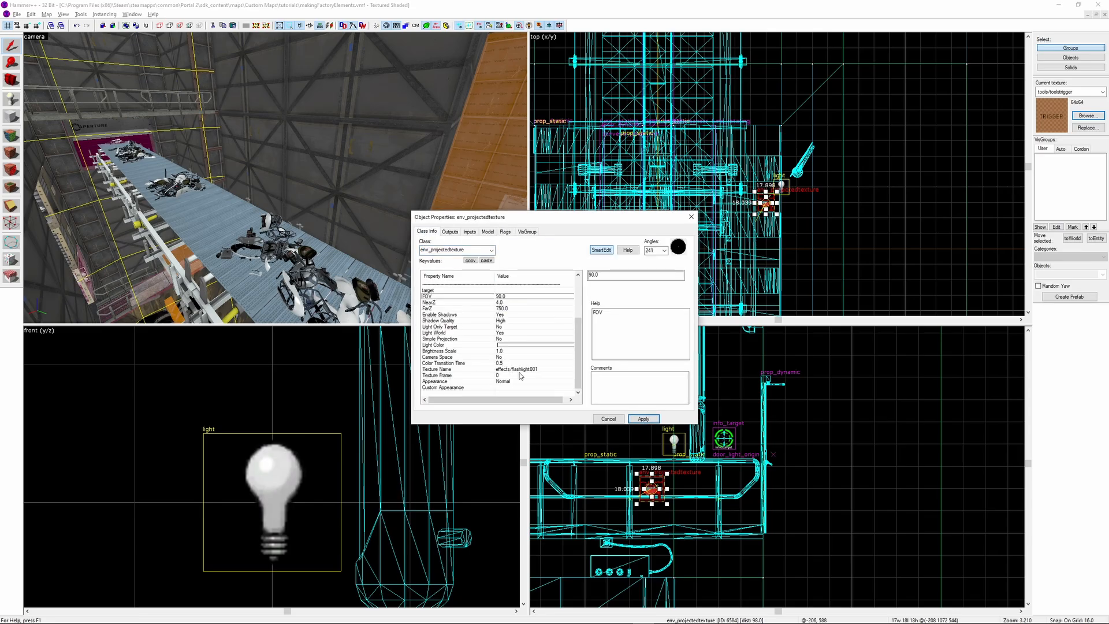
click(607, 291)
click(681, 323)
click(636, 423)
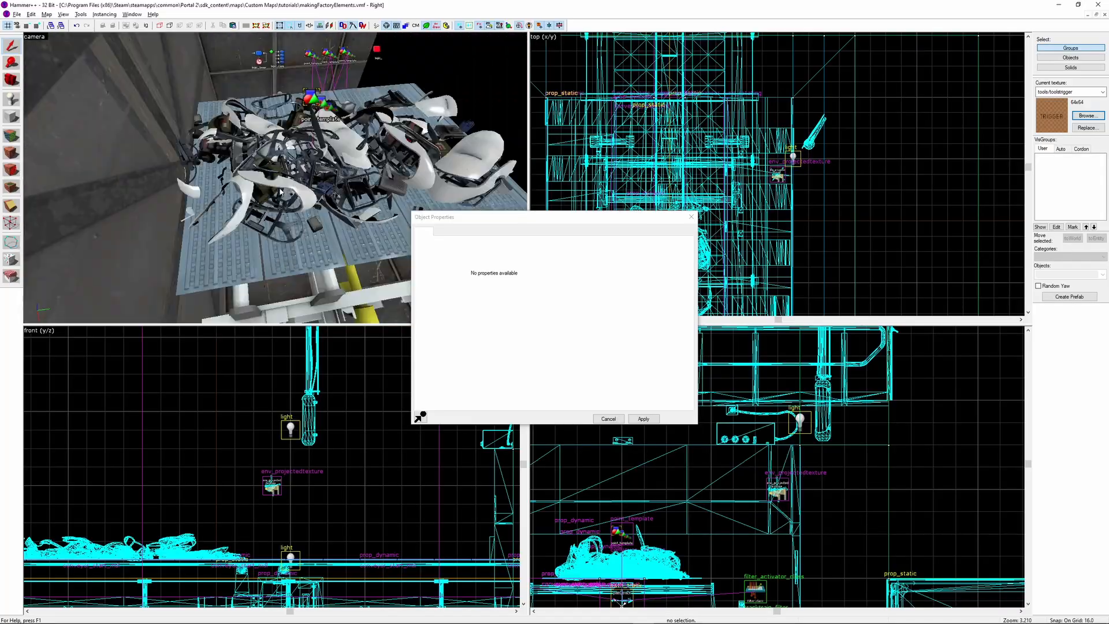
Select the conveyor_mdl panel prop and go through its keyvalues
click(190, 173)
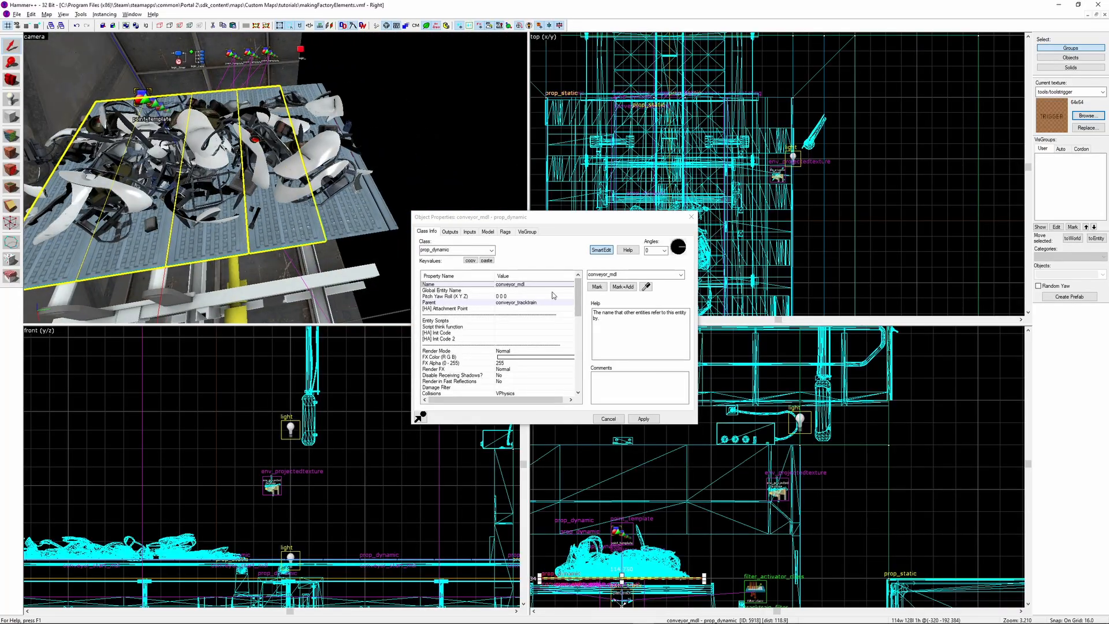
click(456, 344)
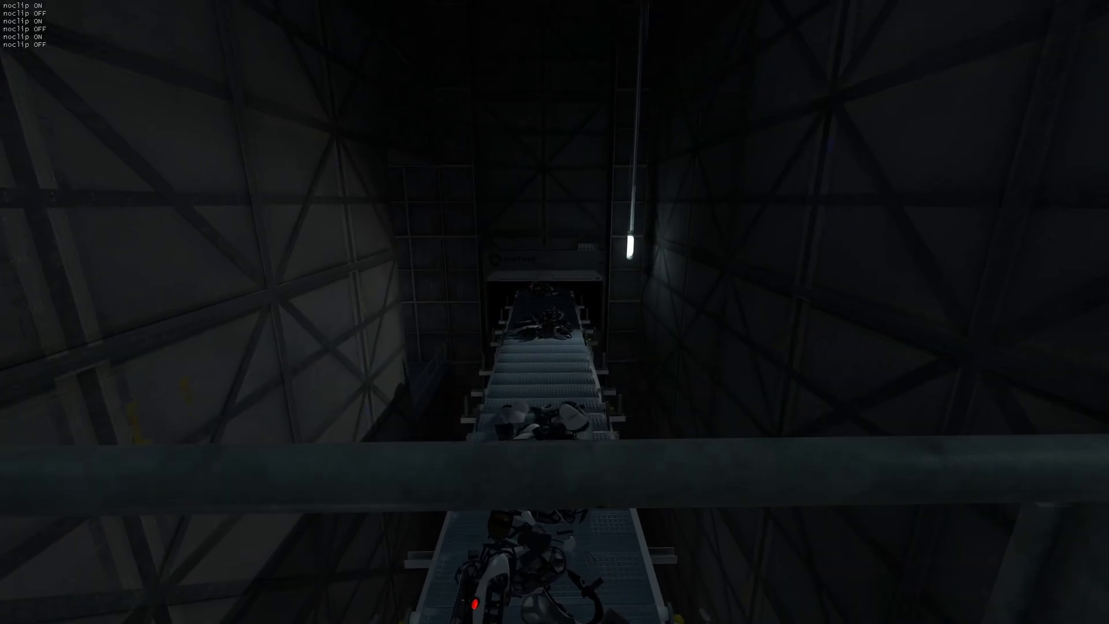
Examine the running conveyor, its debris and the lighting in-game from several viewpoints
key(s)
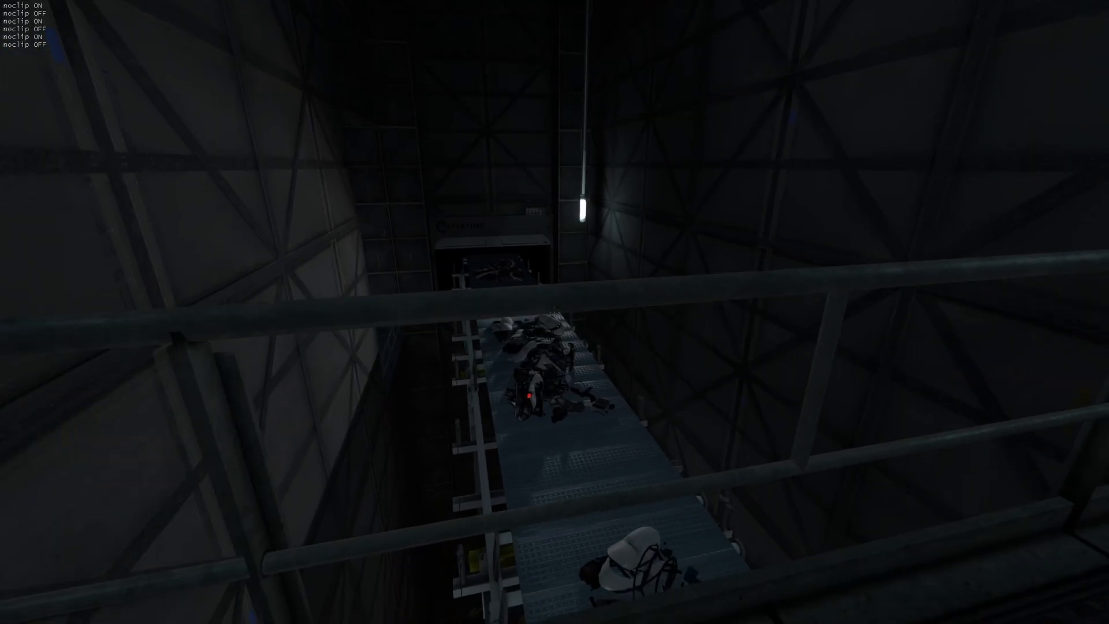
key(w)
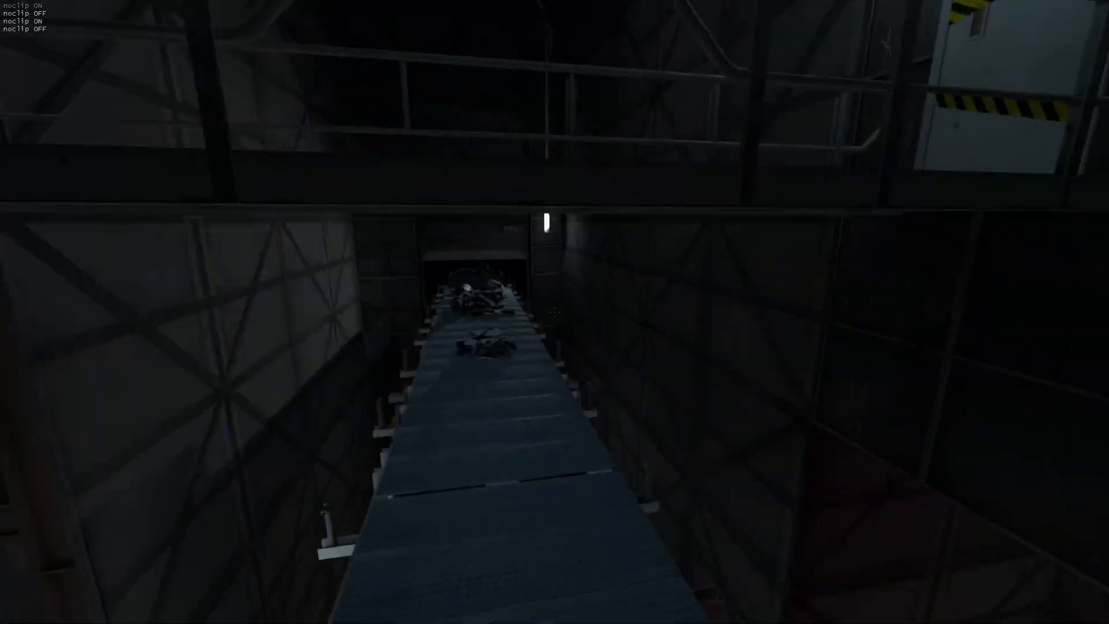
key(w)
key(w)
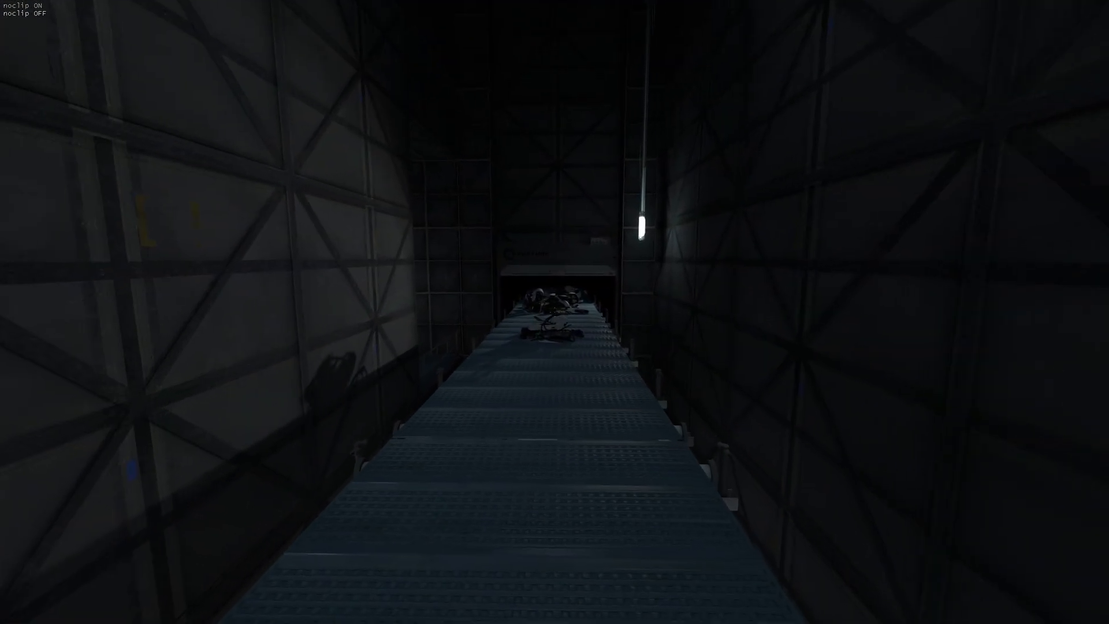
key(s)
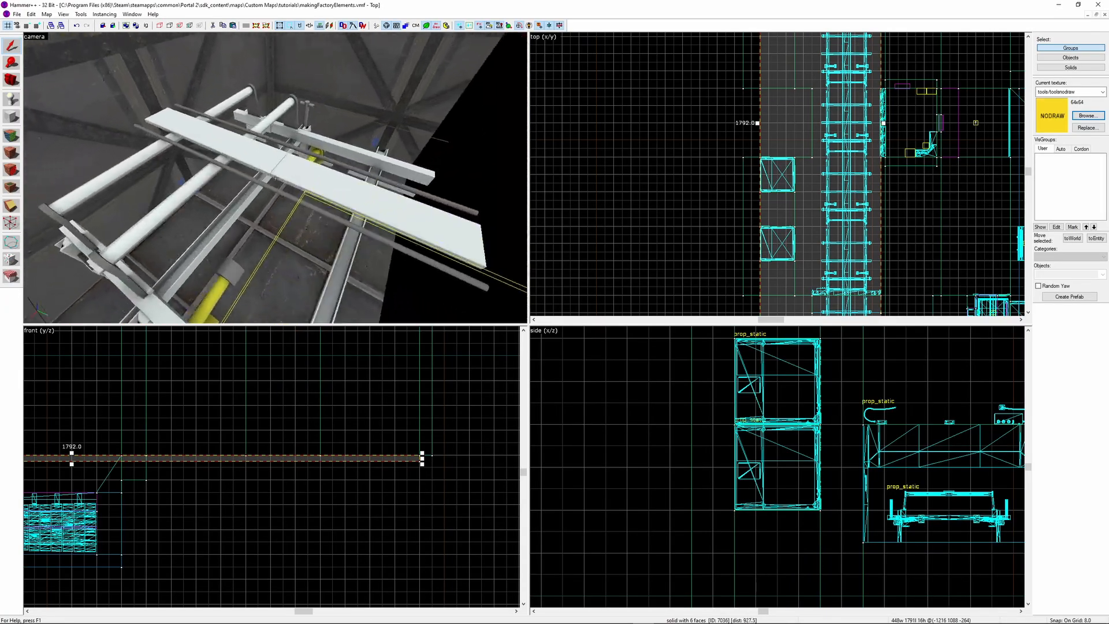
Place a new entity above the end of the second conveyor's rails and set its class to prop_dynamic
click(275, 178)
key(z)
key(ctrl+e)
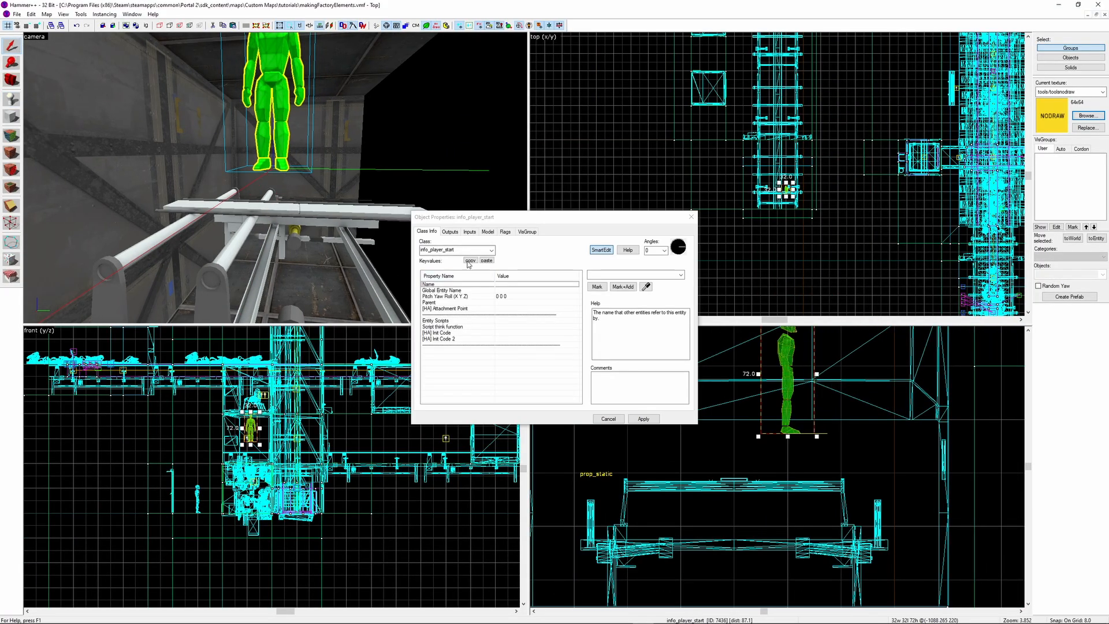
text(prop_dy)
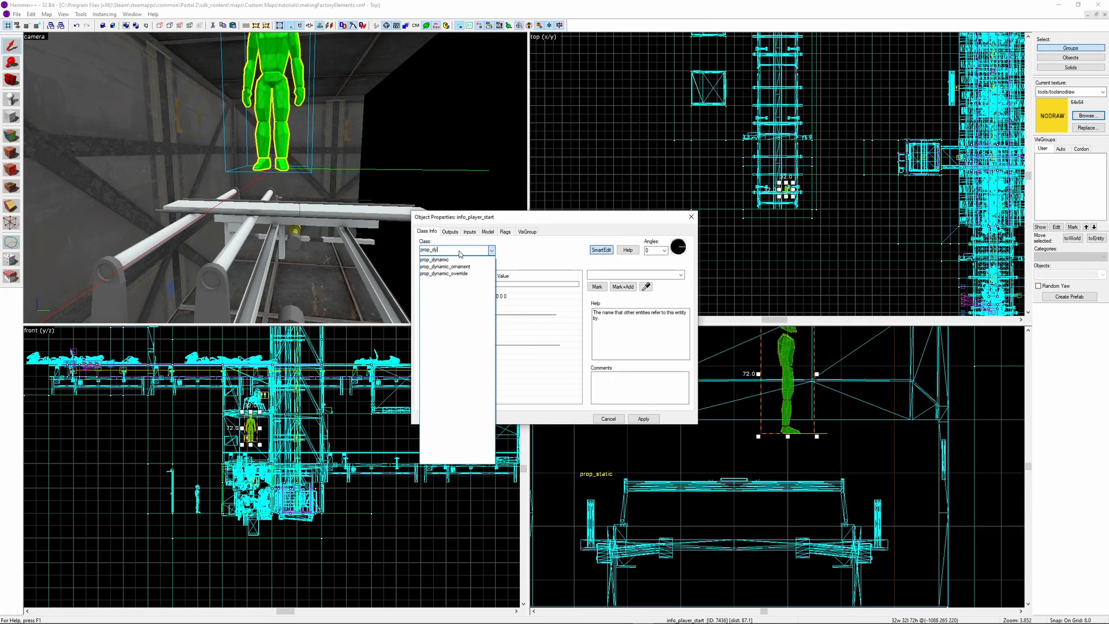
text(namic)
key(Return)
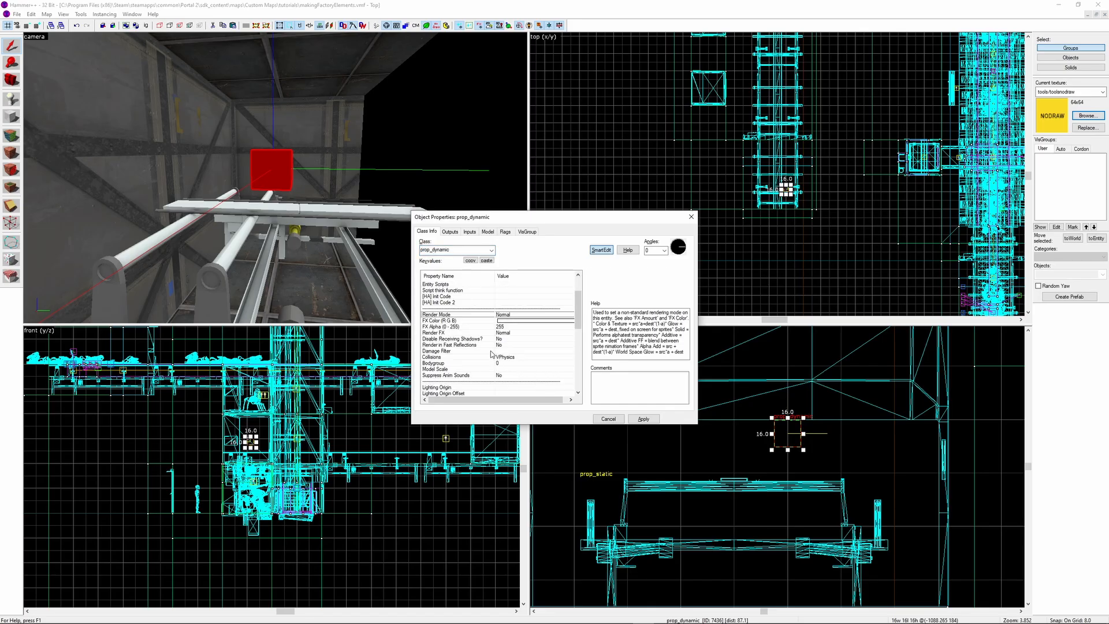
Filter the models by "cut" and set the prop's world model to robot_laser_cutter_panel.mdl
text(t)
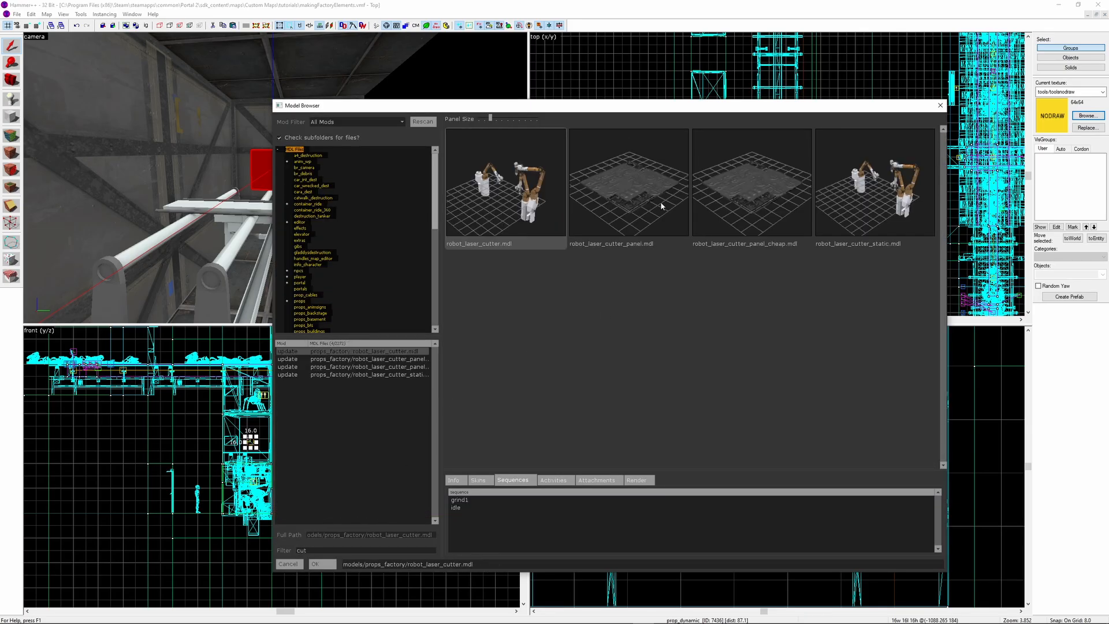
double_click(661, 206)
click(644, 419)
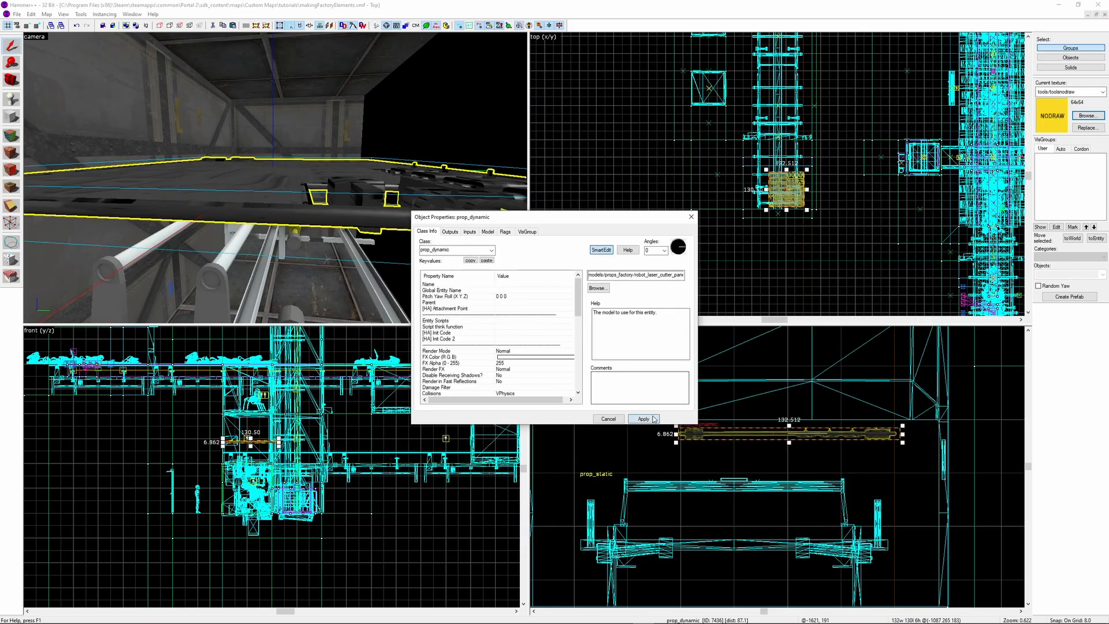
Move the laser cutter panel down onto the conveyor rails and align it with the track
drag(780, 430, 727, 470)
scroll(783, 193, up, 4)
drag(783, 188, 783, 193)
scroll(767, 465, up, 4)
scroll(768, 495, down, 2)
Create a nodraw block 128 × 128 units and 8 units high enclosing the laser cutter panel
key(shift+b)
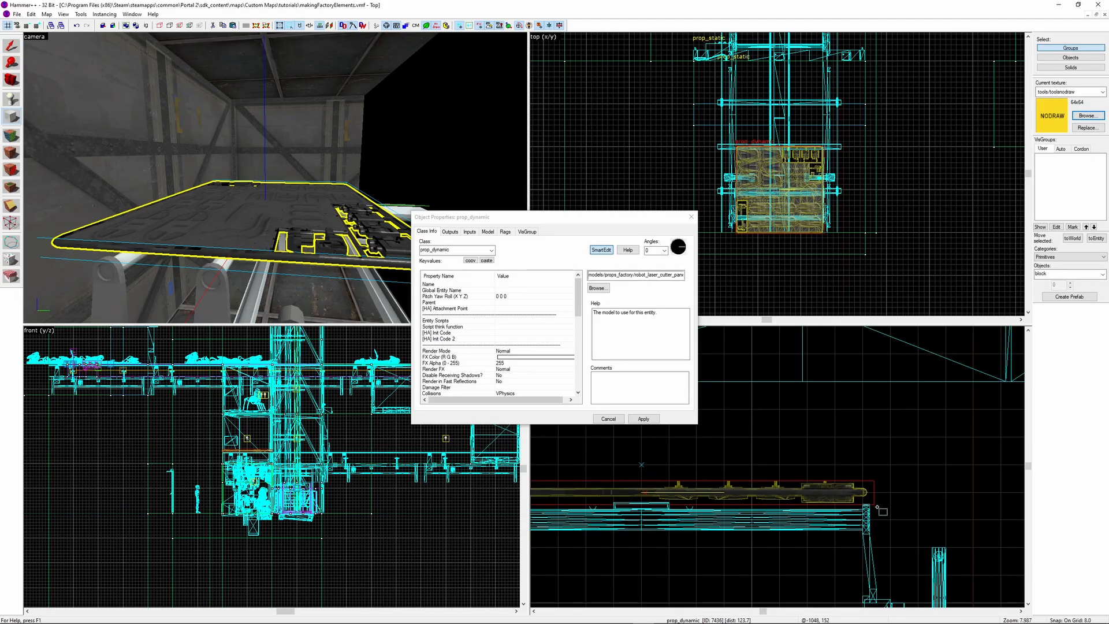
key(bracketleft)
drag(877, 506, 576, 492)
drag(879, 496, 869, 497)
scroll(736, 157, up, 2)
drag(799, 138, 799, 140)
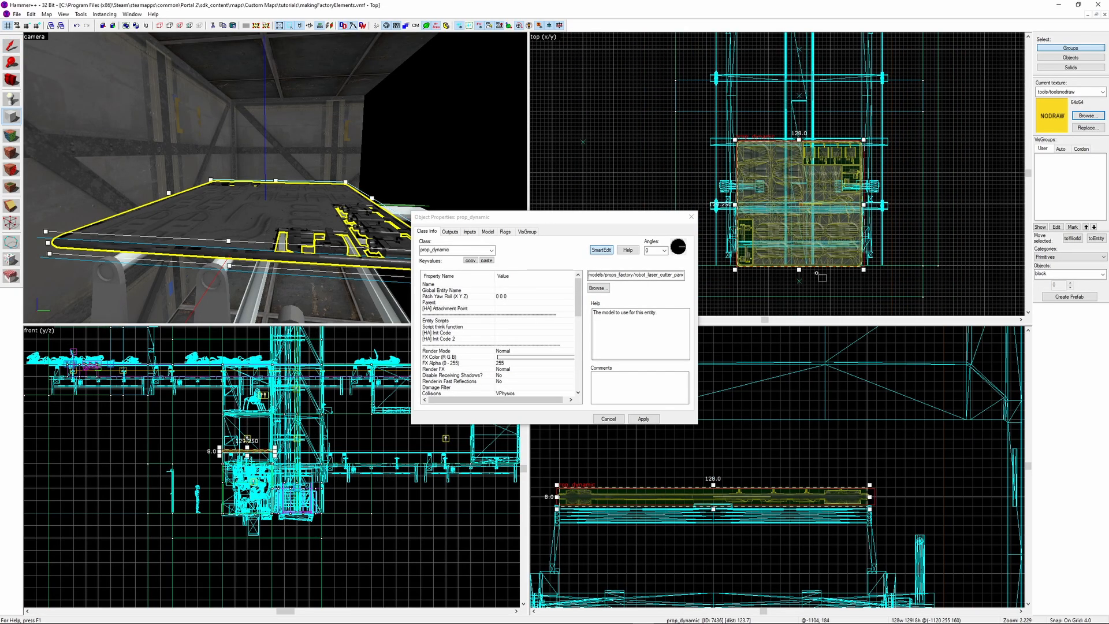
drag(798, 269, 799, 268)
key(bracketright)
key(bracketright)
key(Return)
Turn the nodraw block into a func_tracktrain named cutter_panel_tracktrain
key(ctrl+t)
double_click(448, 252)
text(func_tracktrain)
key(Return)
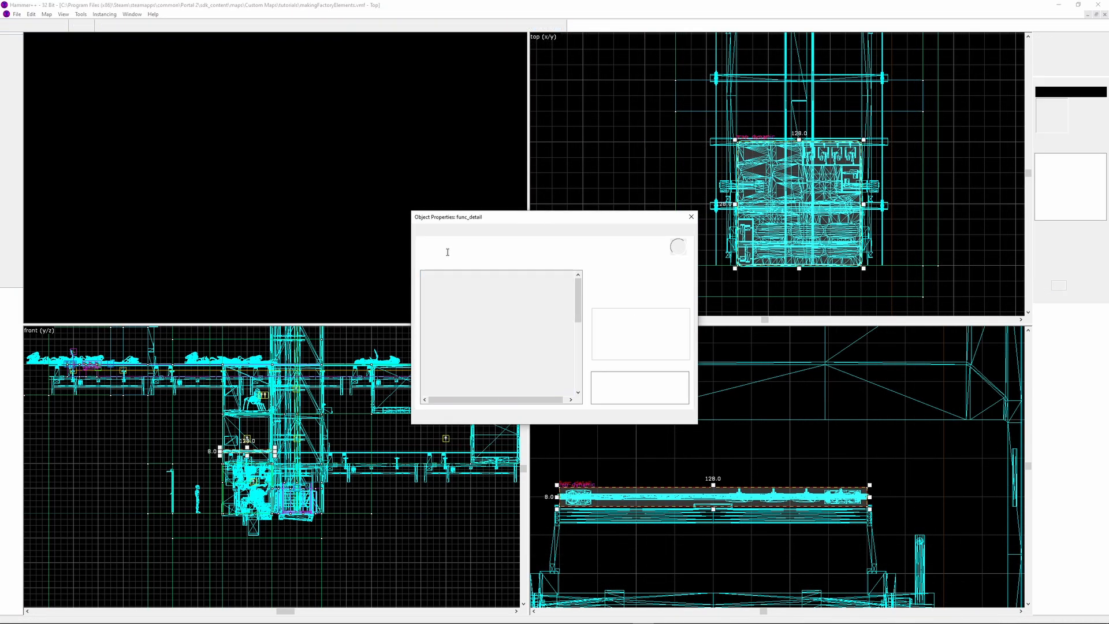
click(626, 275)
text(cutter_panel_trackt)
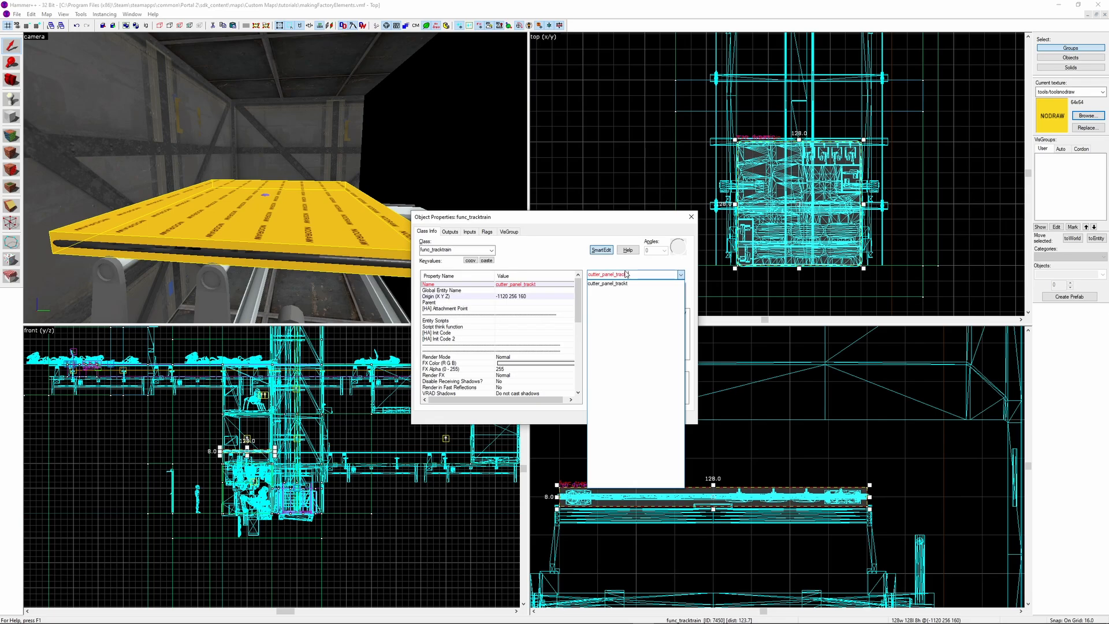
key(Return)
Name the laser cutter panel prop cutter_panel_mdl and set its parent to cutter_panel_tracktrain
click(231, 248)
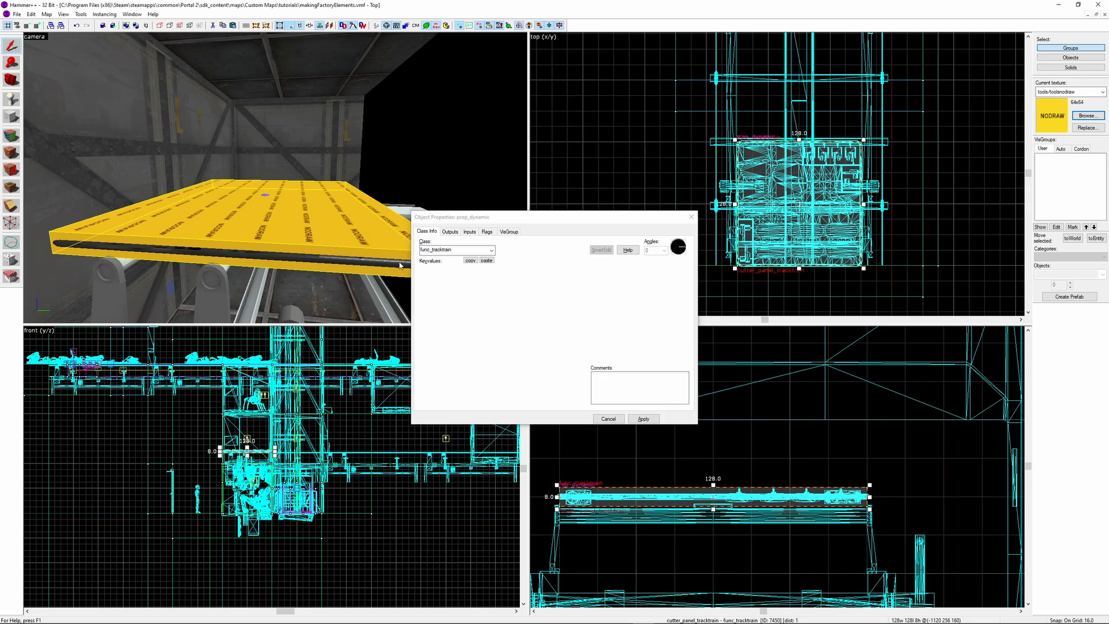
text(cutter)
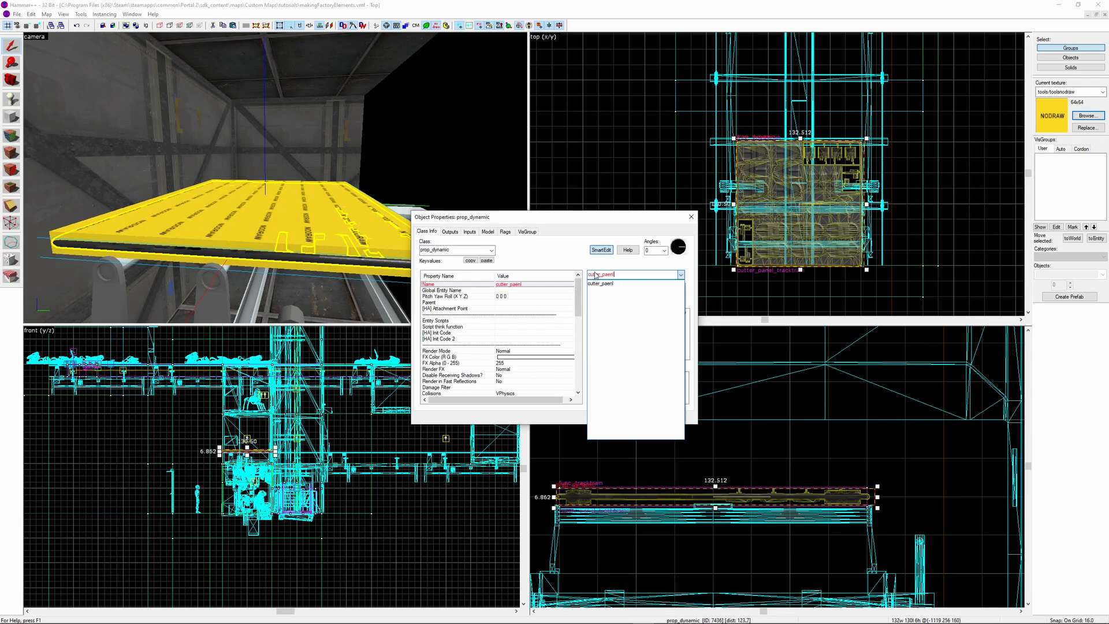
text(_panel_mdl)
key(Return)
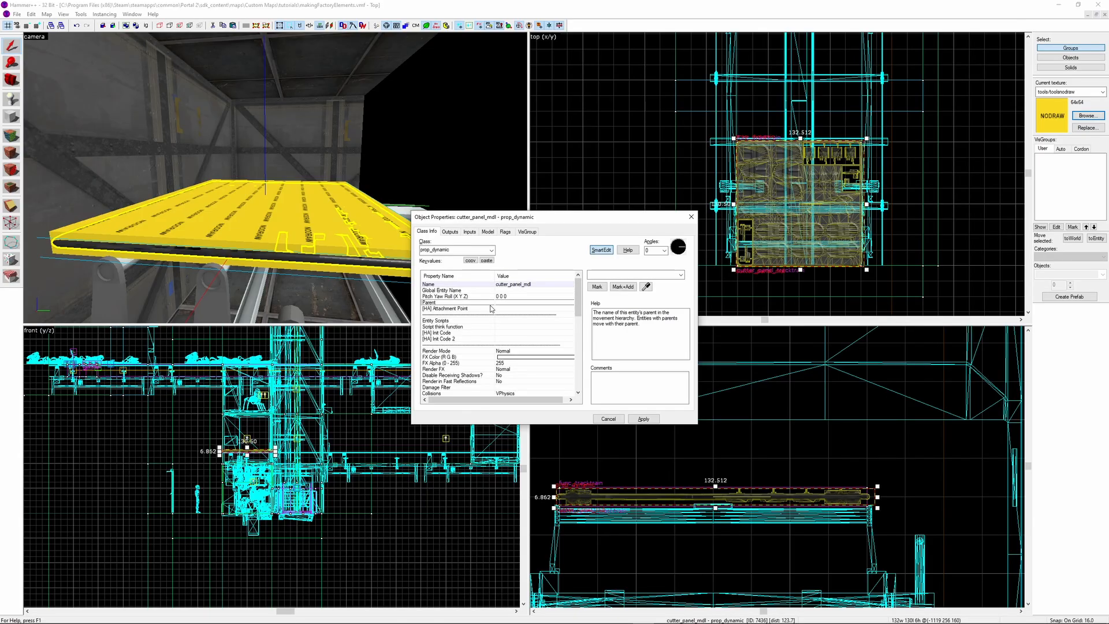
click(681, 274)
click(624, 283)
click(597, 286)
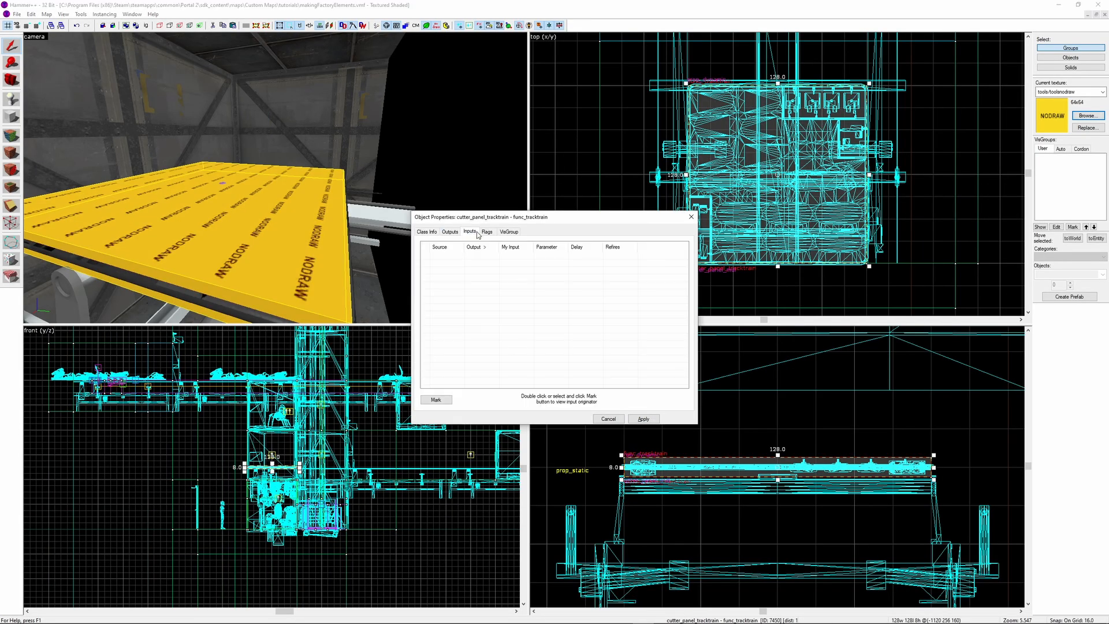
Enable the tracktrain's movement flags, including Fixed Orientation and Is unblockable by player, and set the panel prop's Hold Animation to Yes
click(487, 231)
click(424, 263)
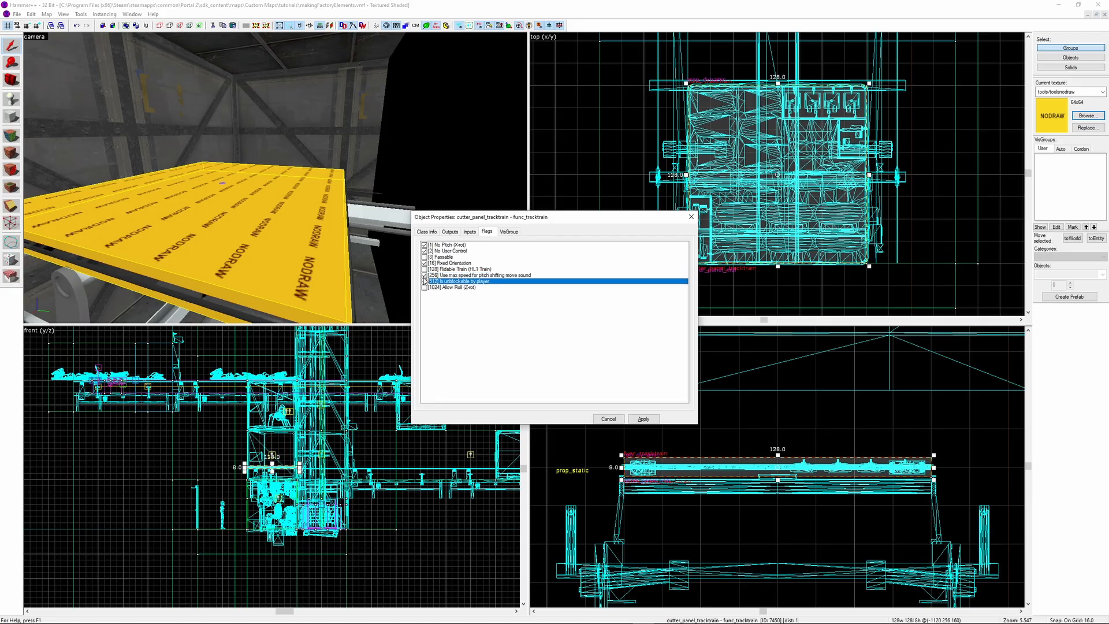
click(645, 419)
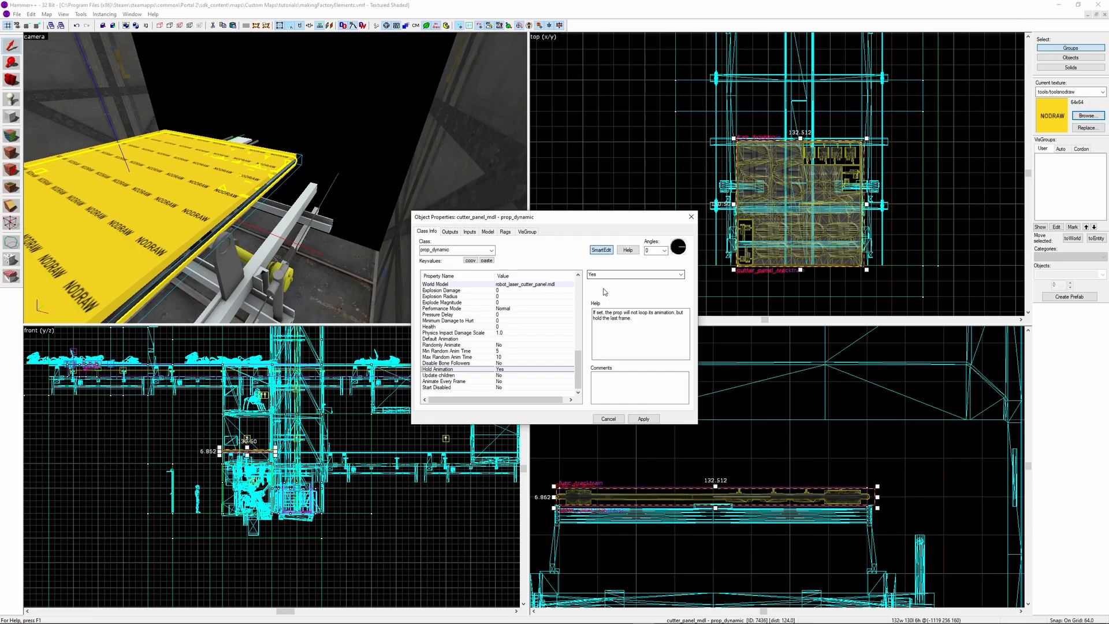
key(Return)
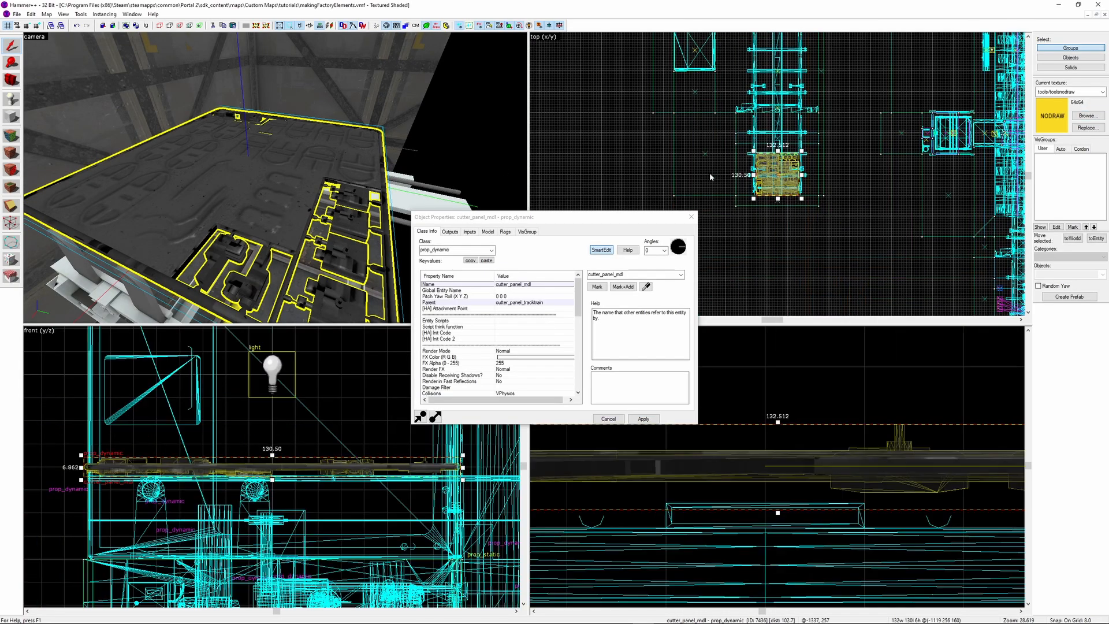
Place a new entity above the conveyor, change its class to prop_dynamic and give it the world model robot_laser_cutter.mdl
click(793, 152)
drag(793, 152, 765, 153)
drag(275, 177, 276, 178)
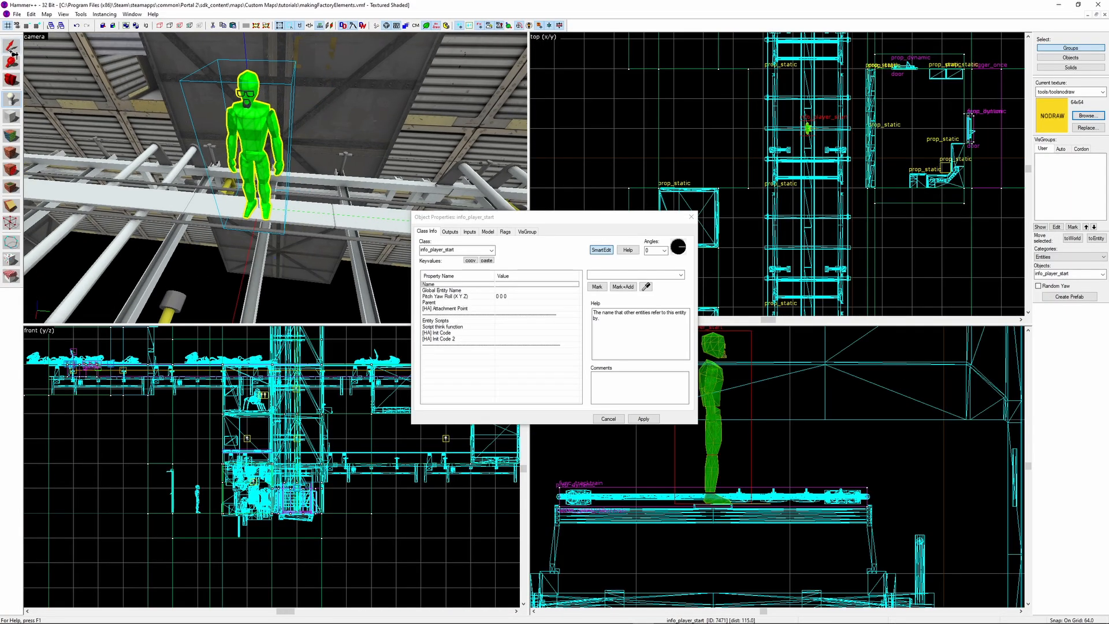
text(prop_d)
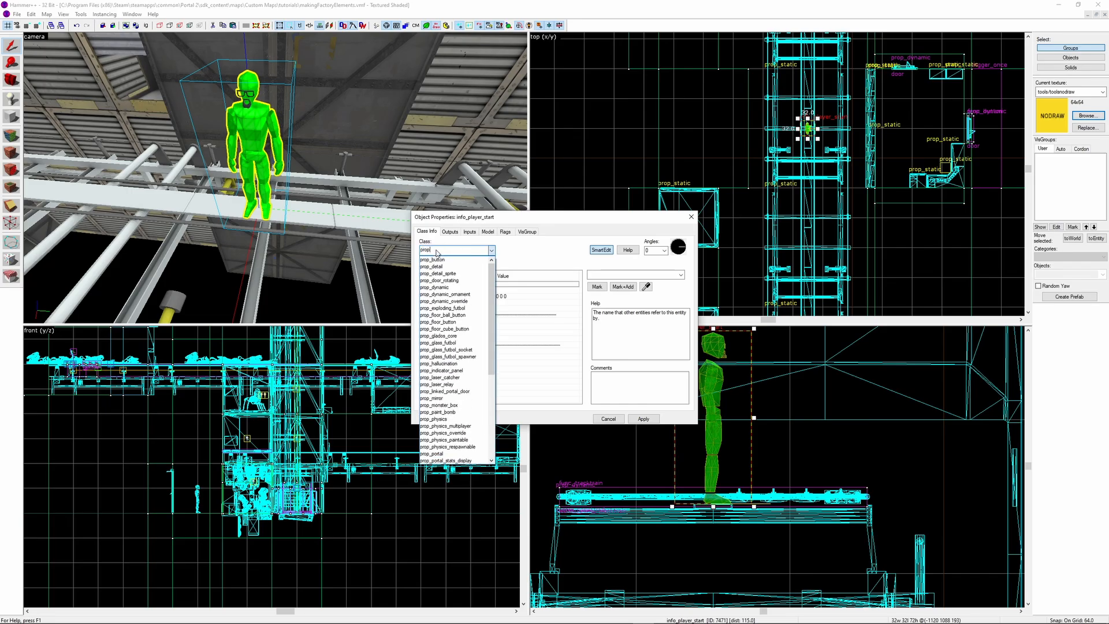
text(ynamic)
key(Return)
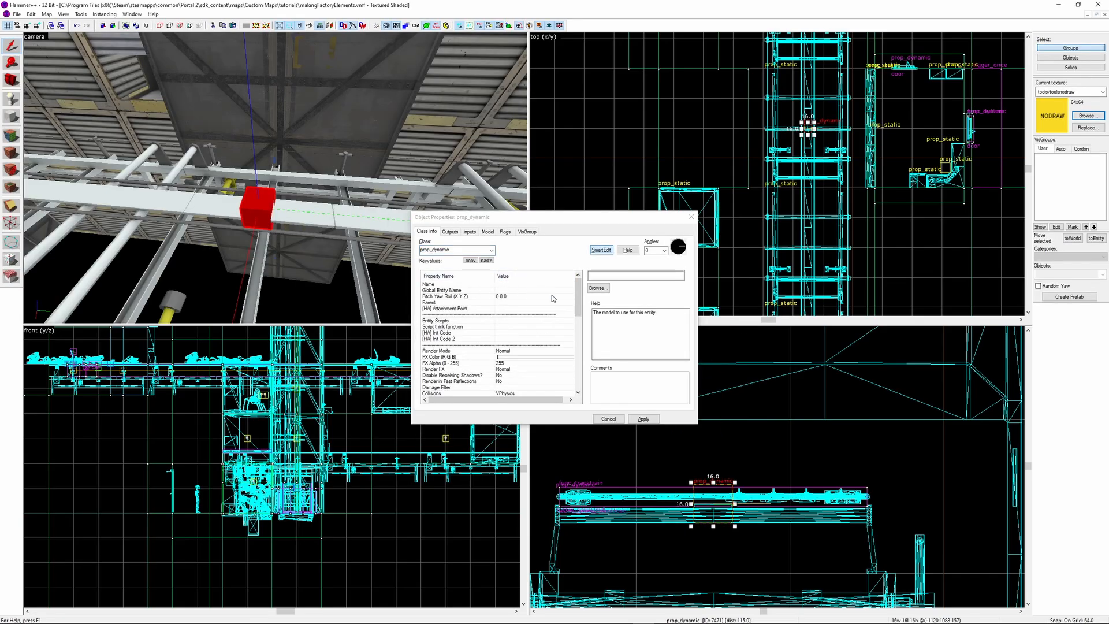
click(597, 288)
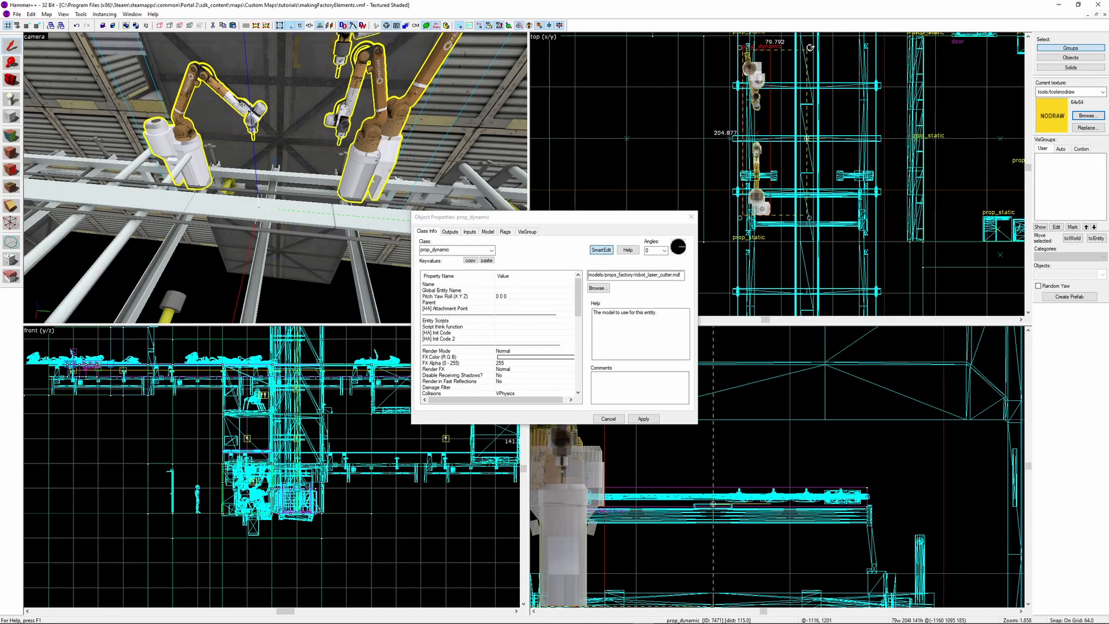
Rotate the laser cutter prop to a yaw of 90 and centre its arms across the conveyor
drag(683, 119, 673, 151)
drag(840, 212, 820, 151)
scroll(840, 174, up, 2)
key(bracketleft)
key(bracketleft)
drag(741, 106, 836, 110)
key(z)
key(s)
key(z)
scroll(837, 108, down, 1)
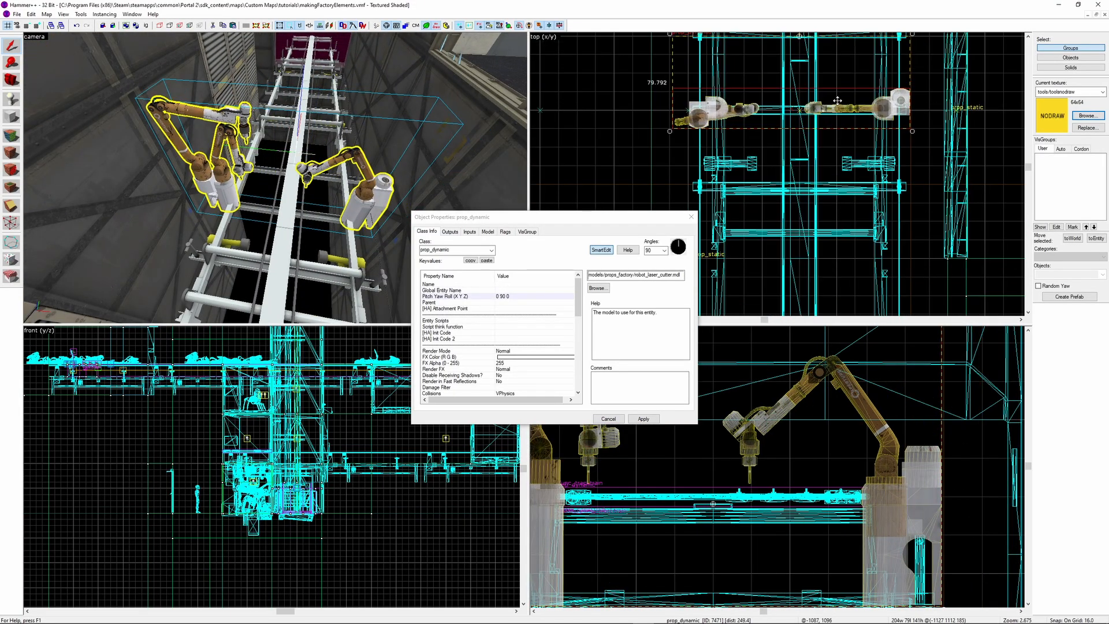
Name the laser cutter prop cutter
middle_drag(836, 96, 830, 166)
mouse_move(830, 164)
mouse_down()
mouse_move(829, 178)
mouse_move(829, 165)
mouse_up()
scroll(830, 164, down, 3)
middle_drag(829, 165, 812, 87)
key(z)
key(d)
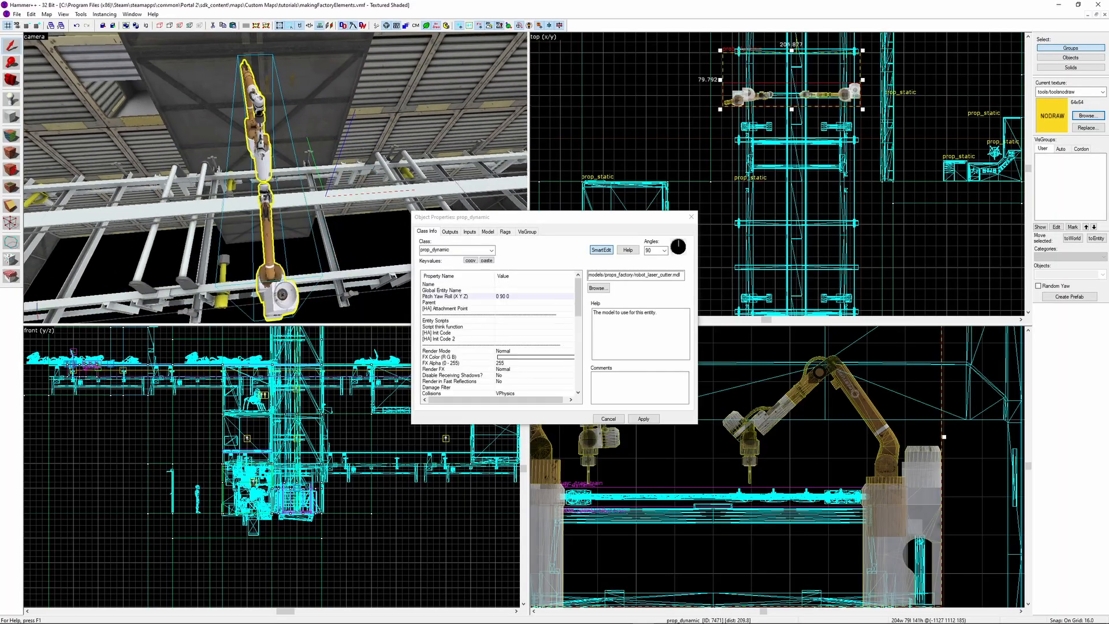
key(z)
click(514, 285)
click(633, 275)
text(cutter)
key(Return)
Lower the cutter prop slightly and check how the arm bases line up with the conveyor frame
key(z)
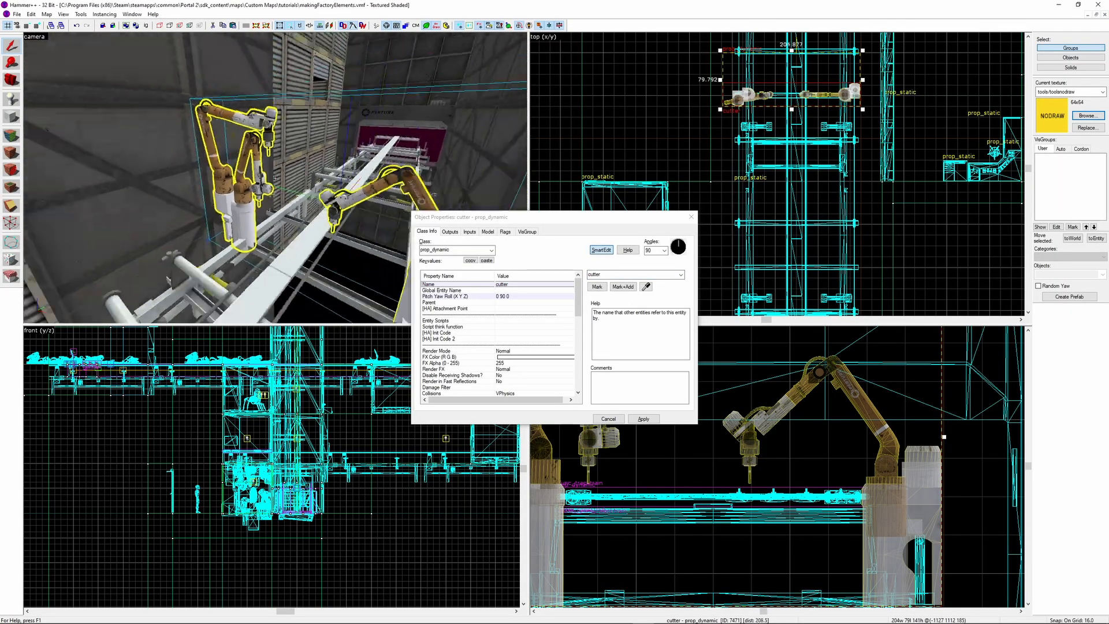
scroll(850, 514, up, 3)
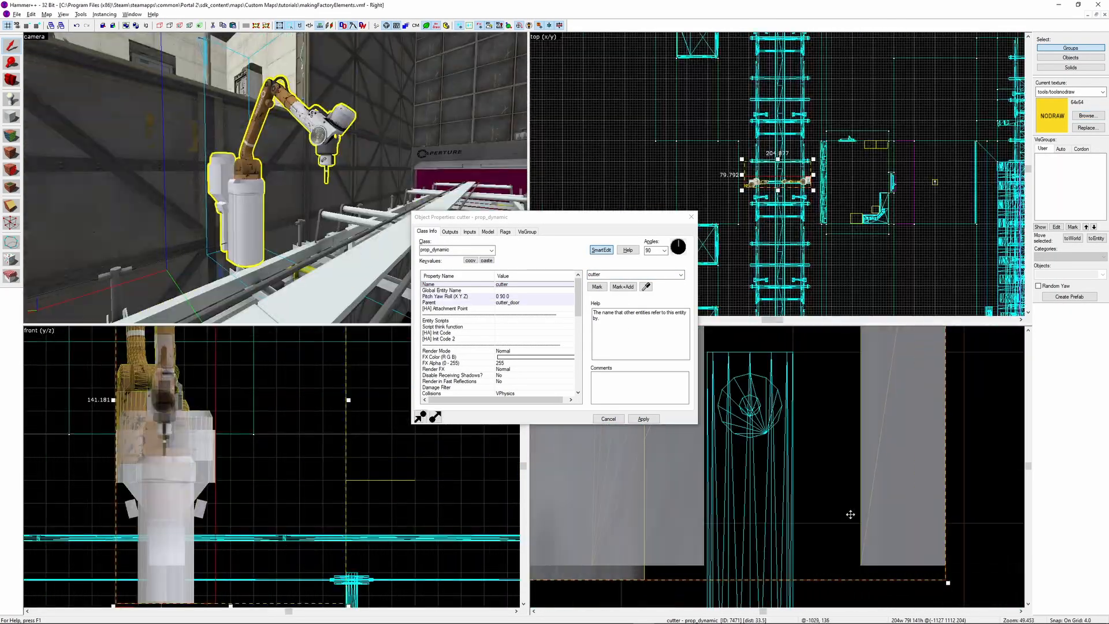
scroll(850, 514, down, 6)
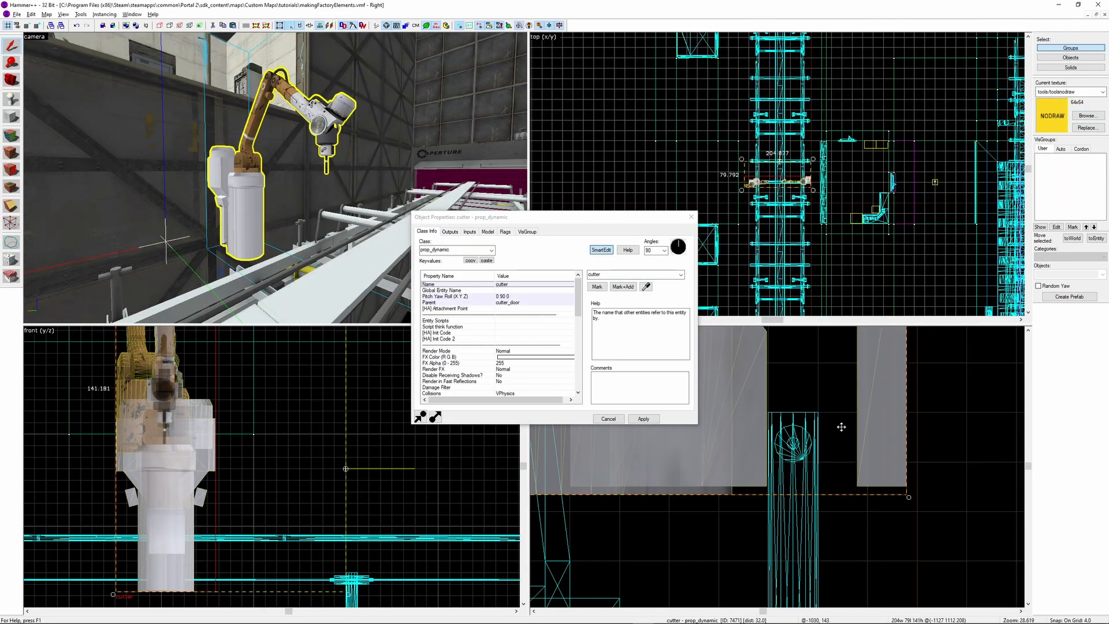
key(Escape)
scroll(787, 412, up, 4)
middle_drag(799, 501, 819, 499)
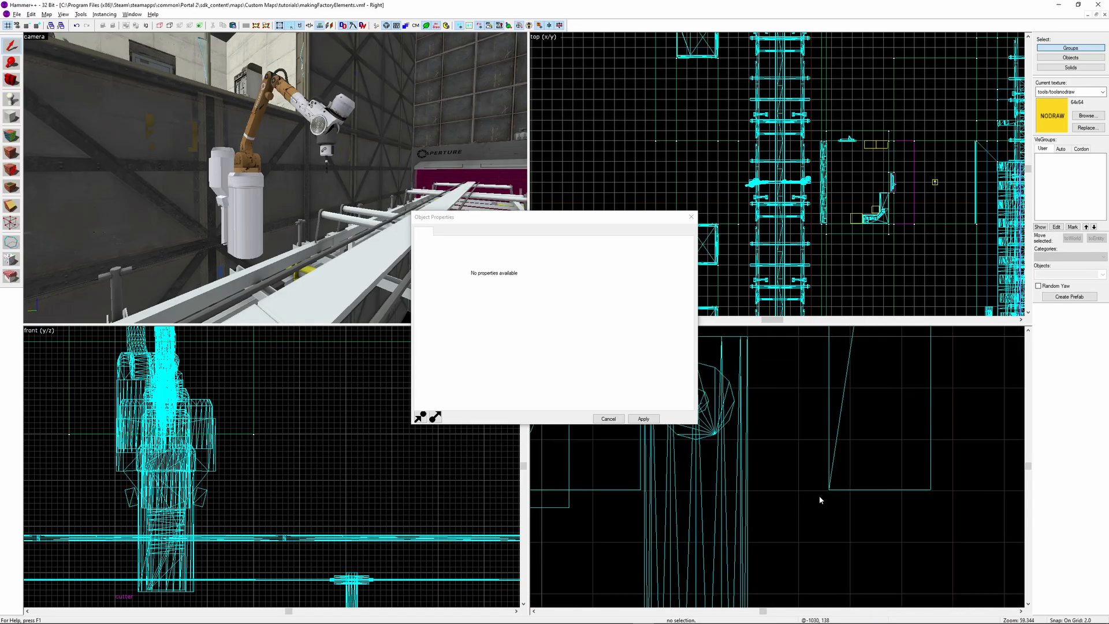
key(bracketleft)
click(280, 261)
key(Escape)
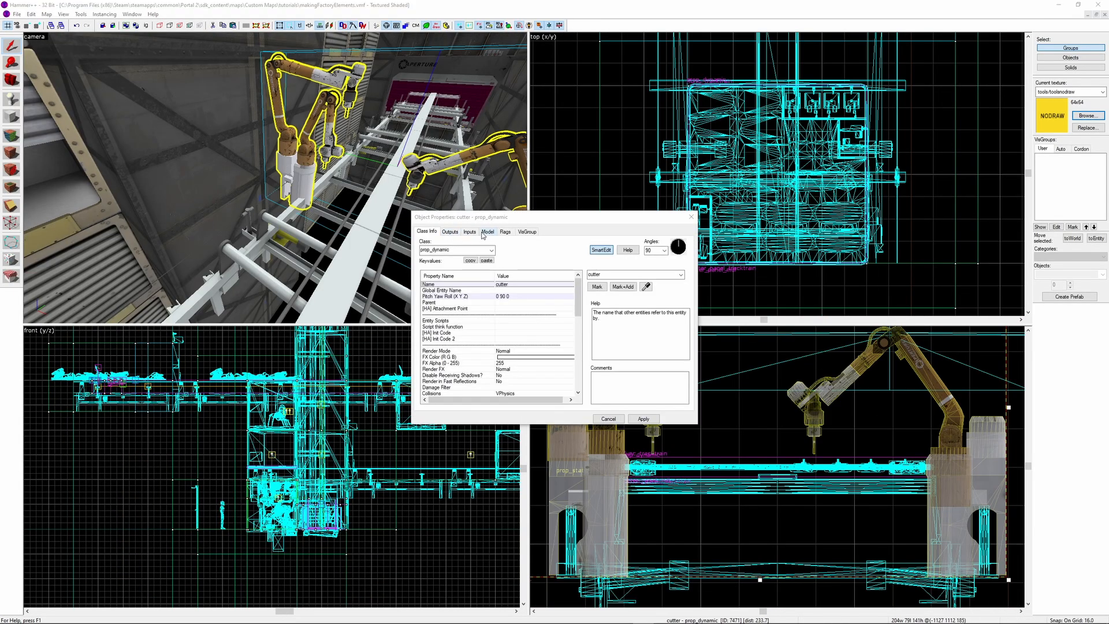
Look up the cutter model's animation sequences and set its Default Animation to cutting_panel_idle
click(487, 231)
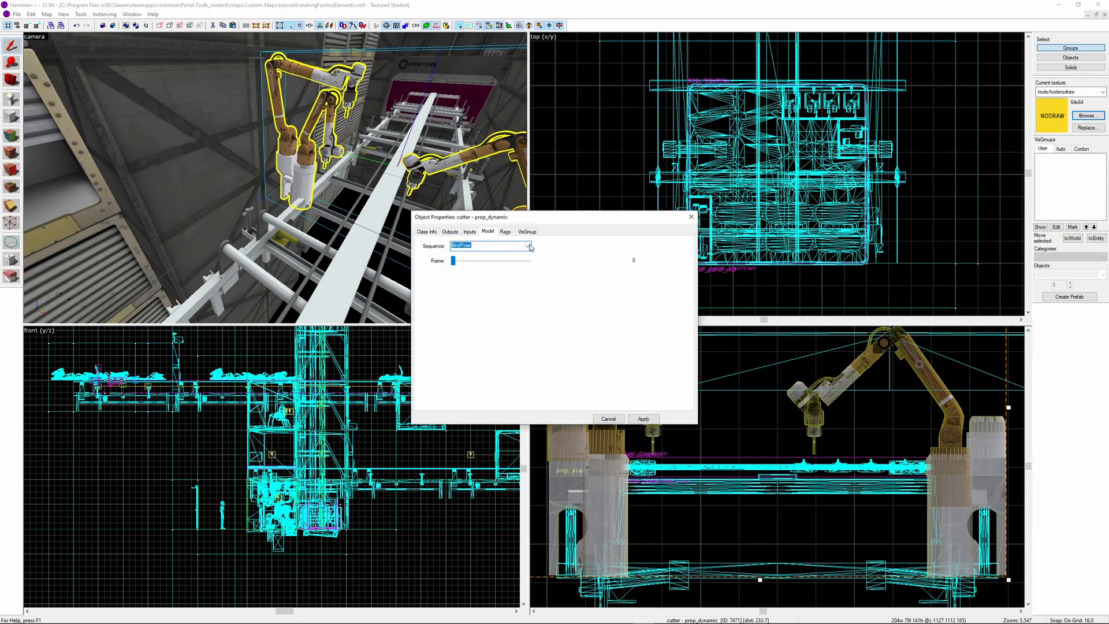
click(427, 232)
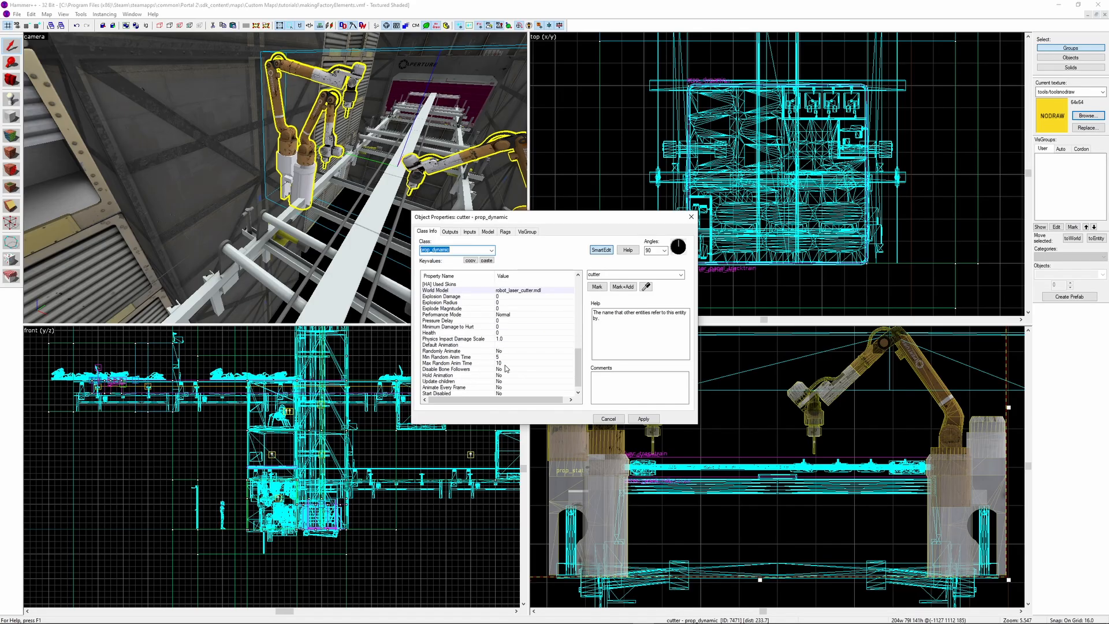
click(643, 418)
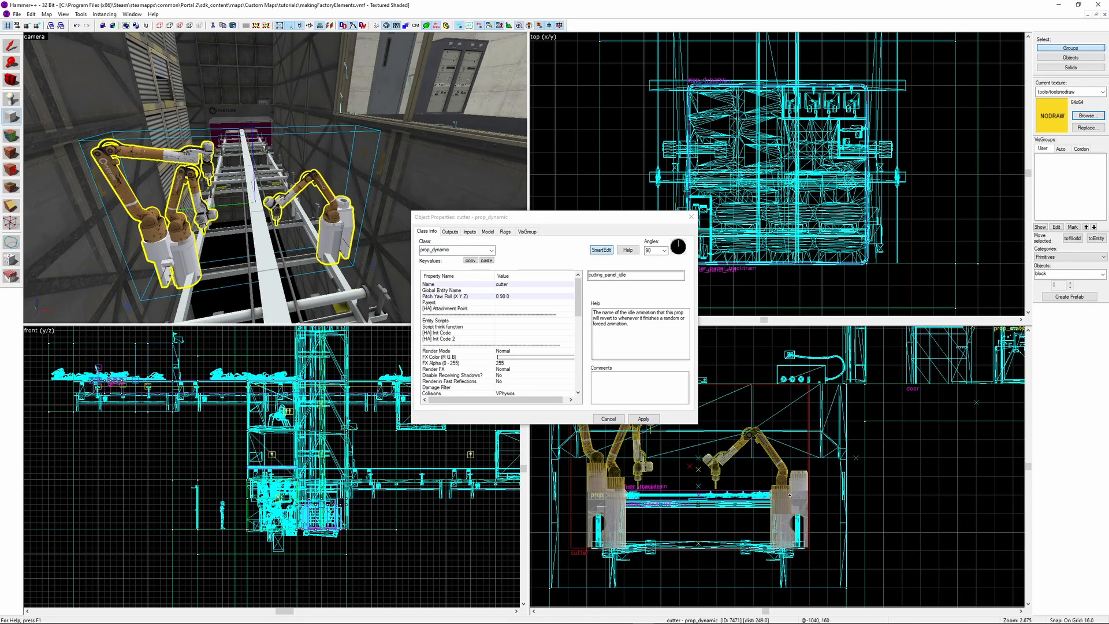
Create a nodraw block 32 × 32 units and 96 units high around the single cutter arm's side of the conveyor
scroll(777, 497, up, 5)
scroll(744, 497, down, 3)
drag(745, 496, 790, 370)
scroll(716, 115, down, 3)
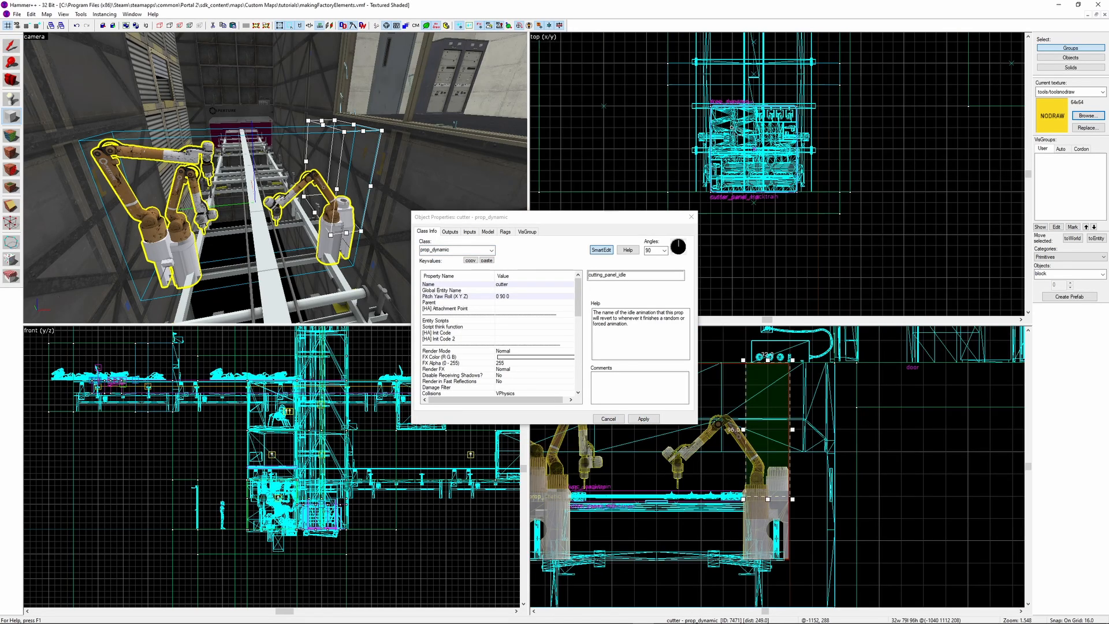
middle_drag(716, 116, 771, 300)
scroll(866, 92, up, 4)
drag(879, 141, 883, 222)
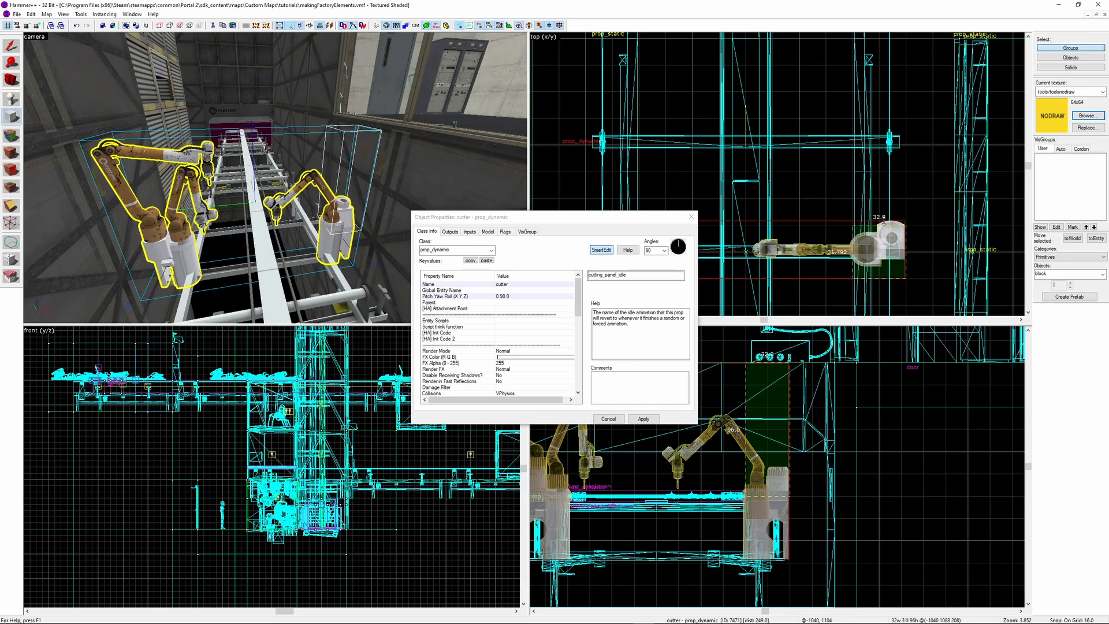
key(Return)
Duplicate the nodraw block onto the cutter arms on the opposite side of the conveyor
click(11, 46)
key(z)
key(d)
key(z)
middle_drag(739, 202, 873, 156)
scroll(873, 156, down, 2)
shift+drag(966, 187, 781, 187)
Turn both nodraw blocks into one func_brush named cutter_clip
key(ctrl+t)
drag(458, 250, 433, 252)
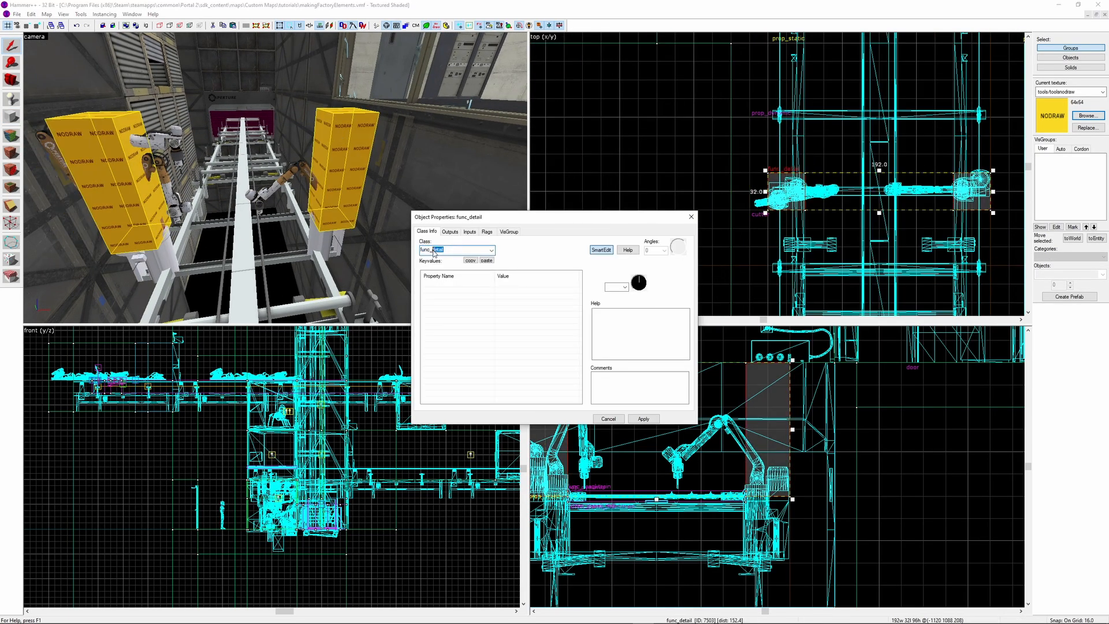
text(brush)
key(Return)
text(cutter)
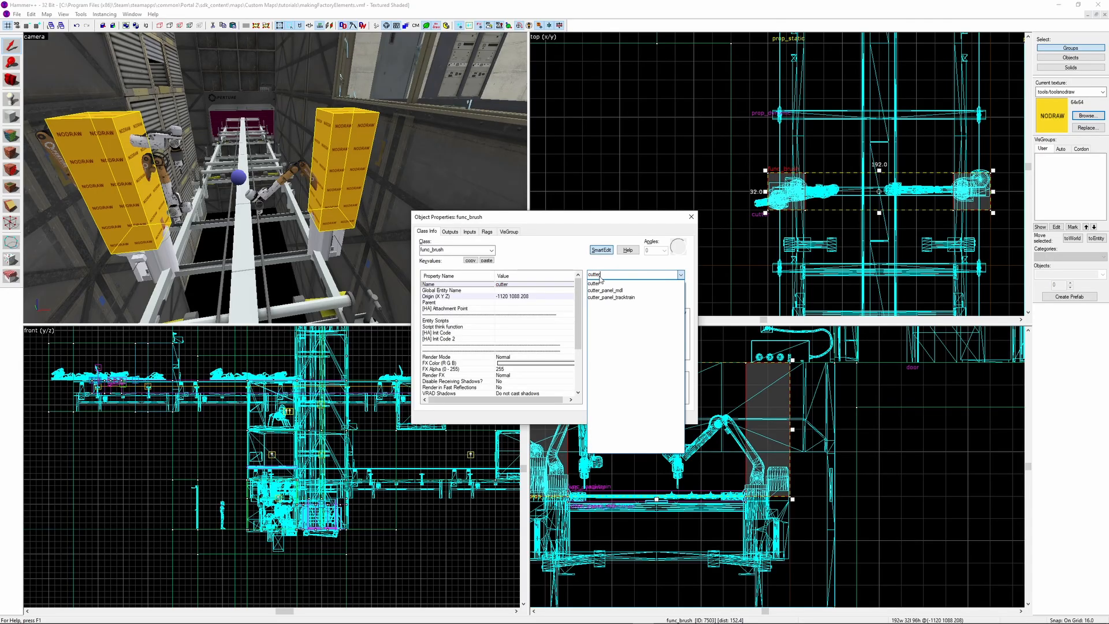
text(_clip)
key(Return)
Draw a block 128 × 32 units and 96 units high between the two clip blocks using the toolstrigger texture
click(11, 115)
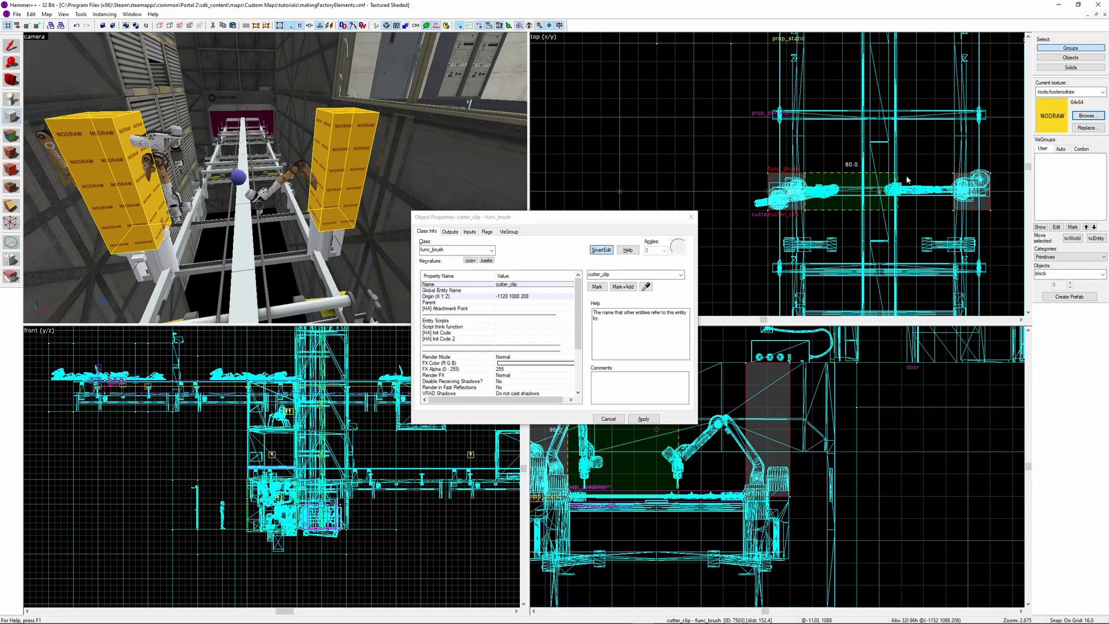
click(1087, 116)
double_click(547, 200)
key(Return)
Turn the trigger block into a trigger_hurt entity named cutter_hurt
key(ctrl+t)
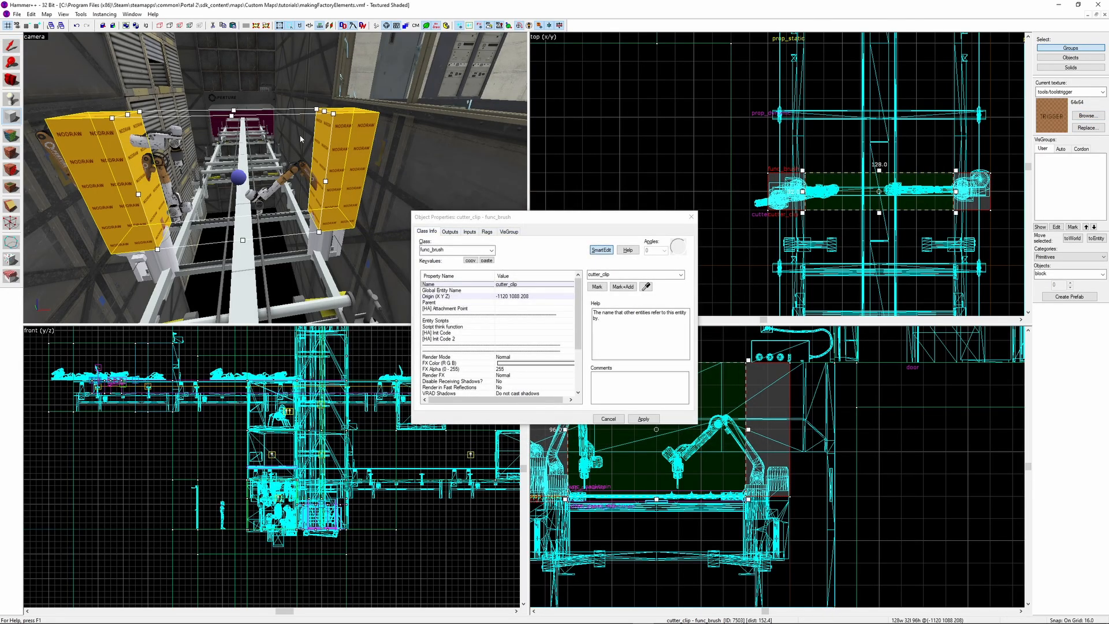
click(453, 249)
text(trigger_hurt)
key(Return)
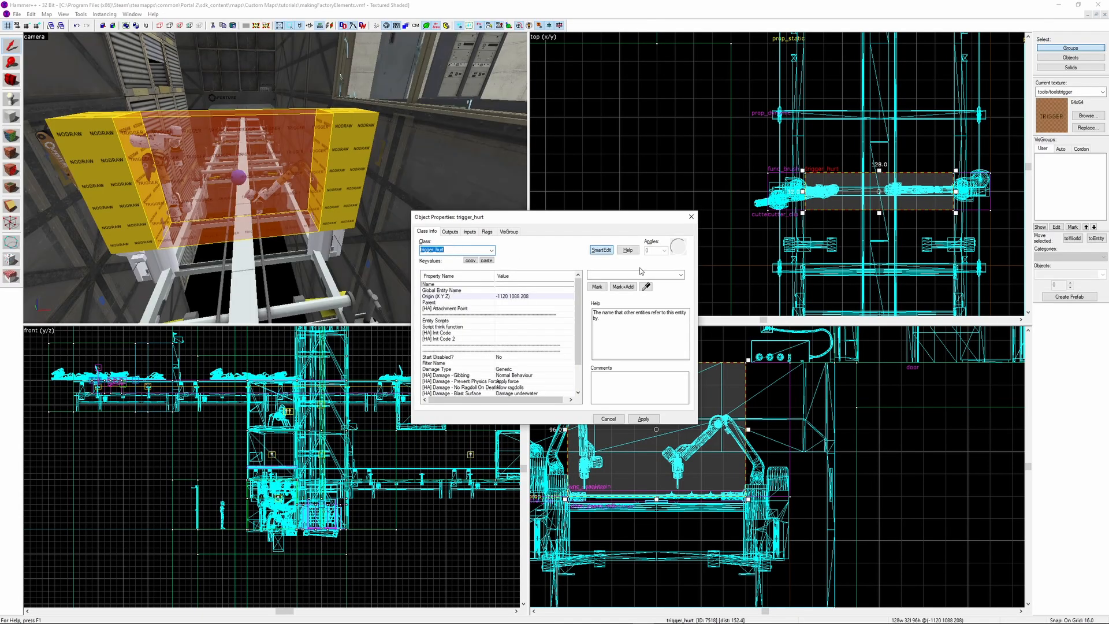
click(628, 275)
text(cutter_hure)
key(BackSpace)
text(t)
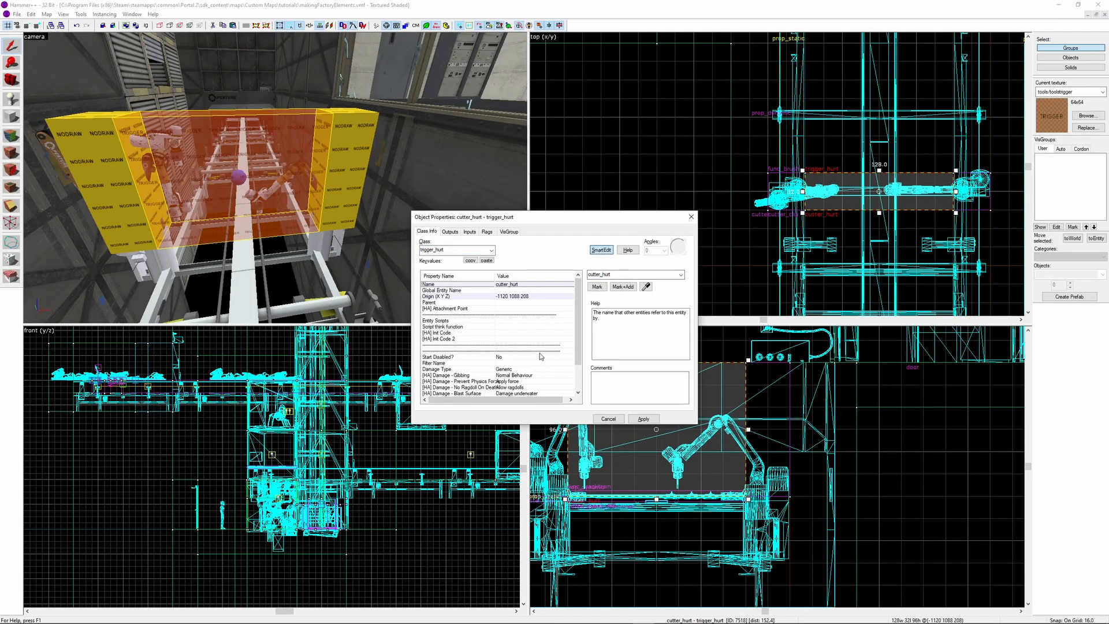
Set the cutter_hurt trigger's damage to 100
click(541, 357)
scroll(540, 358, down, 3)
click(532, 369)
text(100000)
click(532, 376)
text(1)
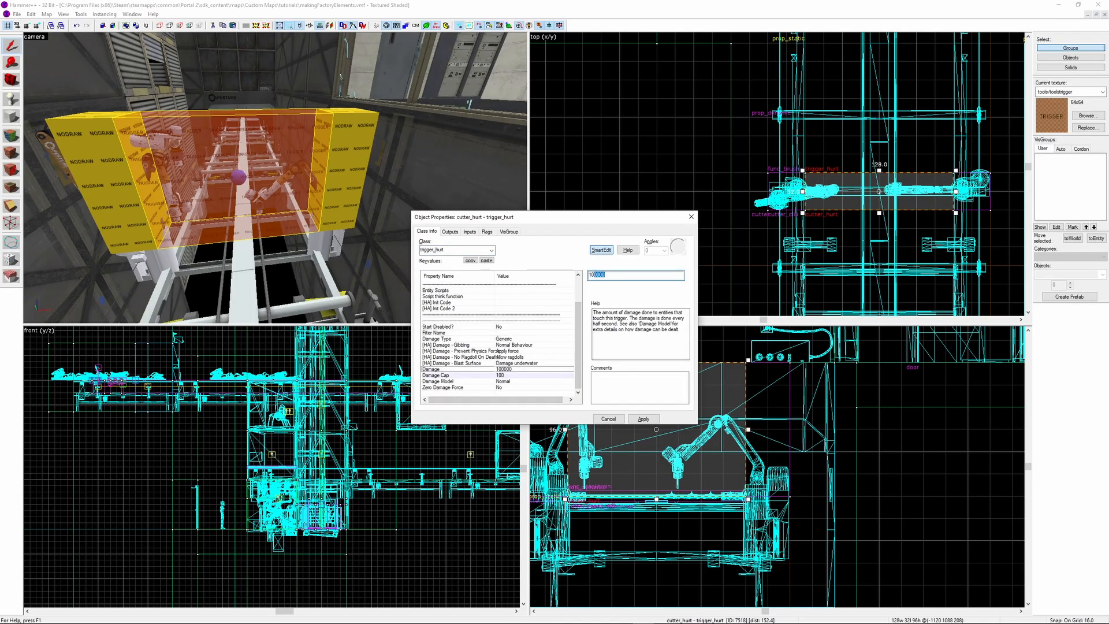
Pick a parent for the cutter_hurt trigger from the 3D view and set its damage type to Burn
scroll(532, 370, up, 5)
click(519, 303)
click(645, 287)
click(275, 178)
click(646, 419)
click(231, 174)
click(645, 287)
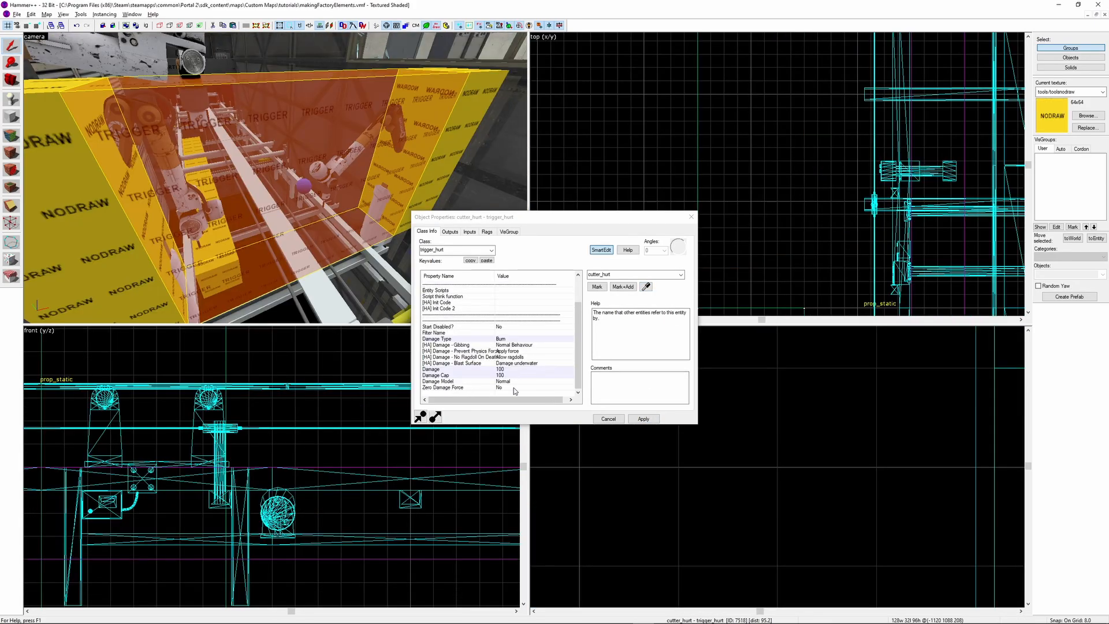
click(507, 332)
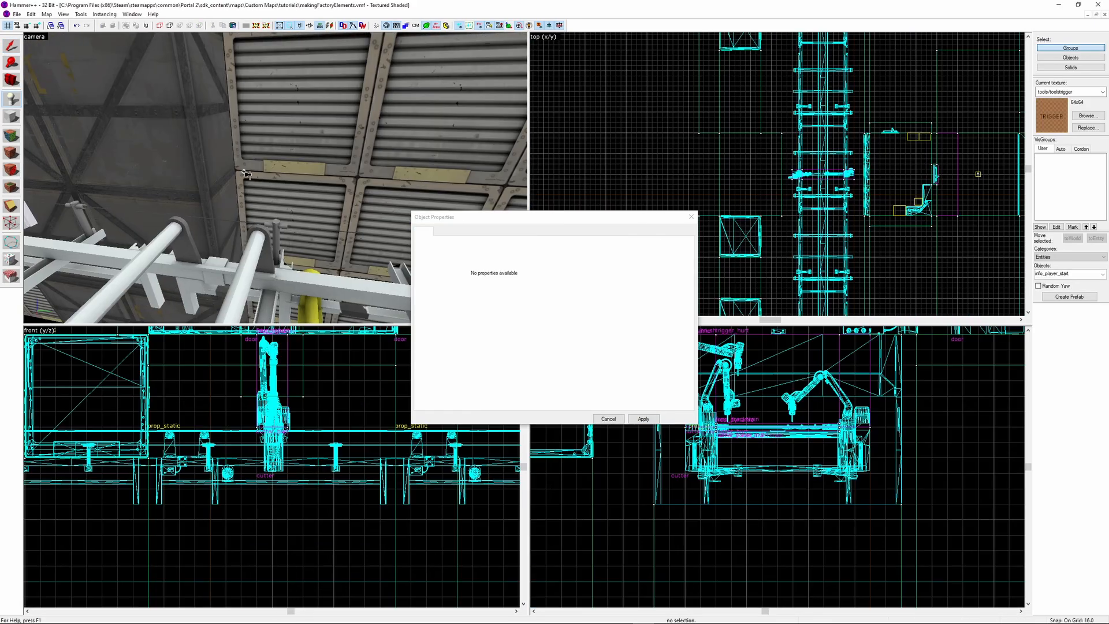
Place a new entity beside the conveyor, lower it and change it to an info_particle_system named cutter_particles1
key(ctrl+shift+e)
scroll(789, 481, up, 4)
drag(790, 482, 790, 504)
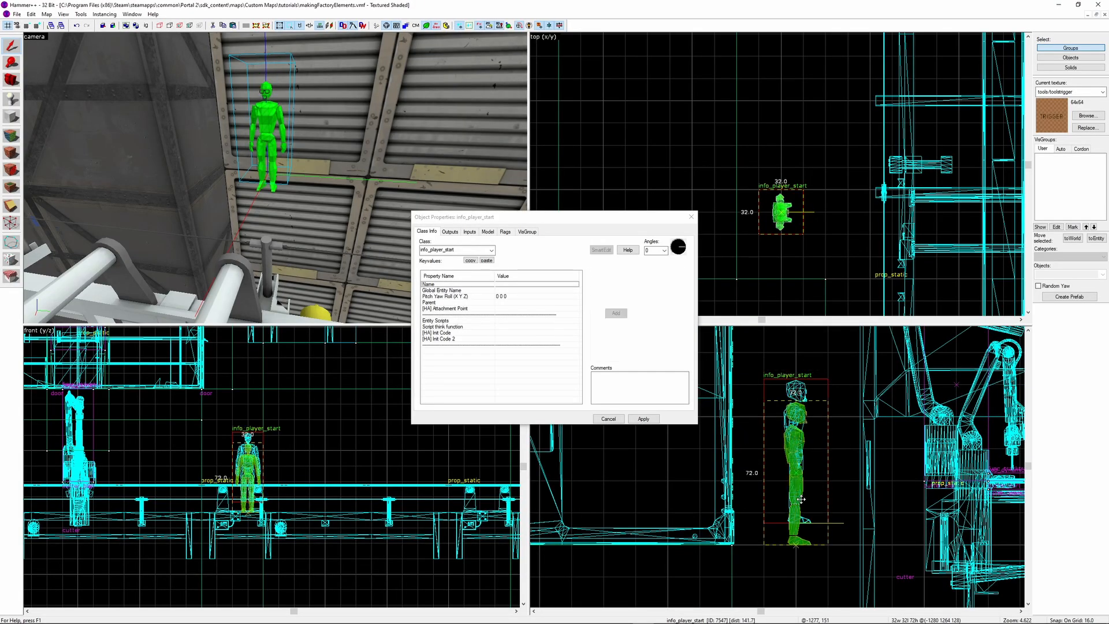
text(zwinfo_part)
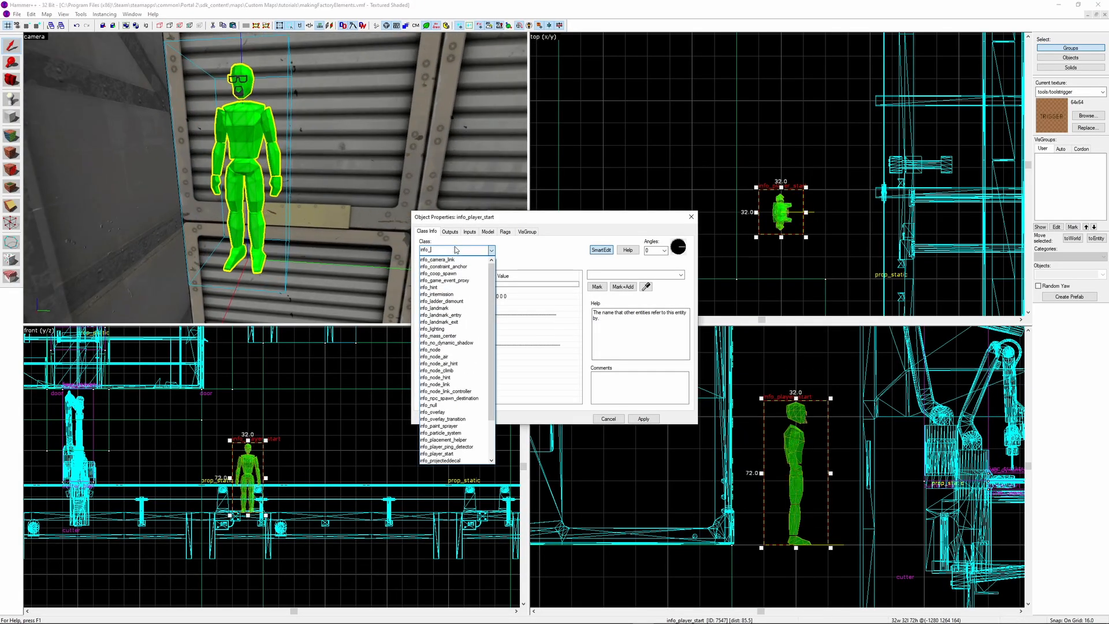
click(455, 260)
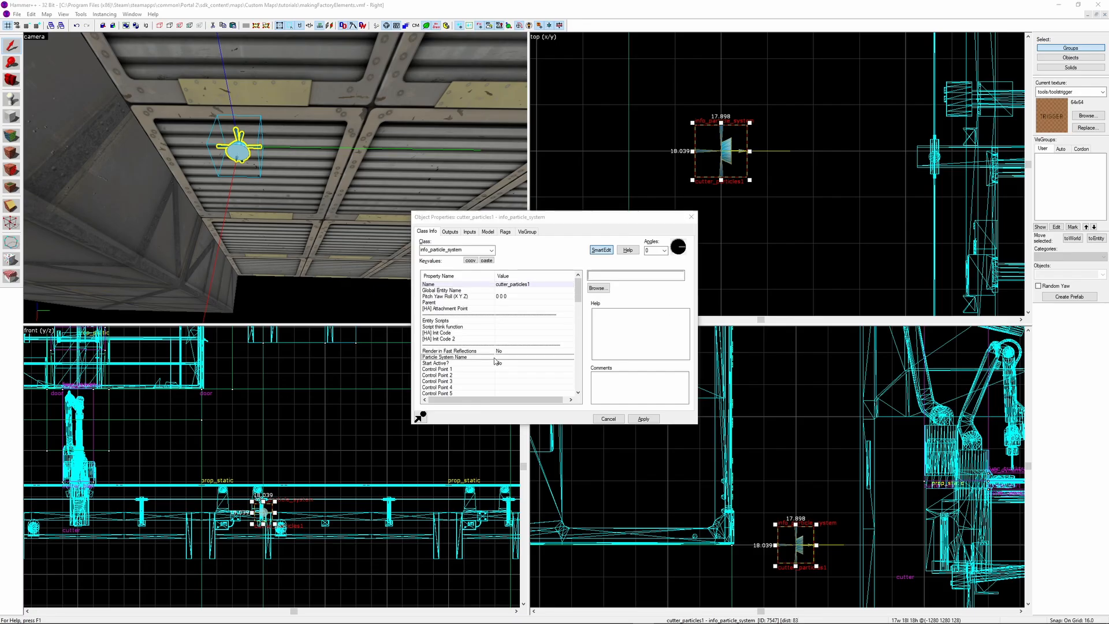
Set the particle system of cutter_particles1 to cutting_arm_laser
double_click(494, 357)
text(cutt)
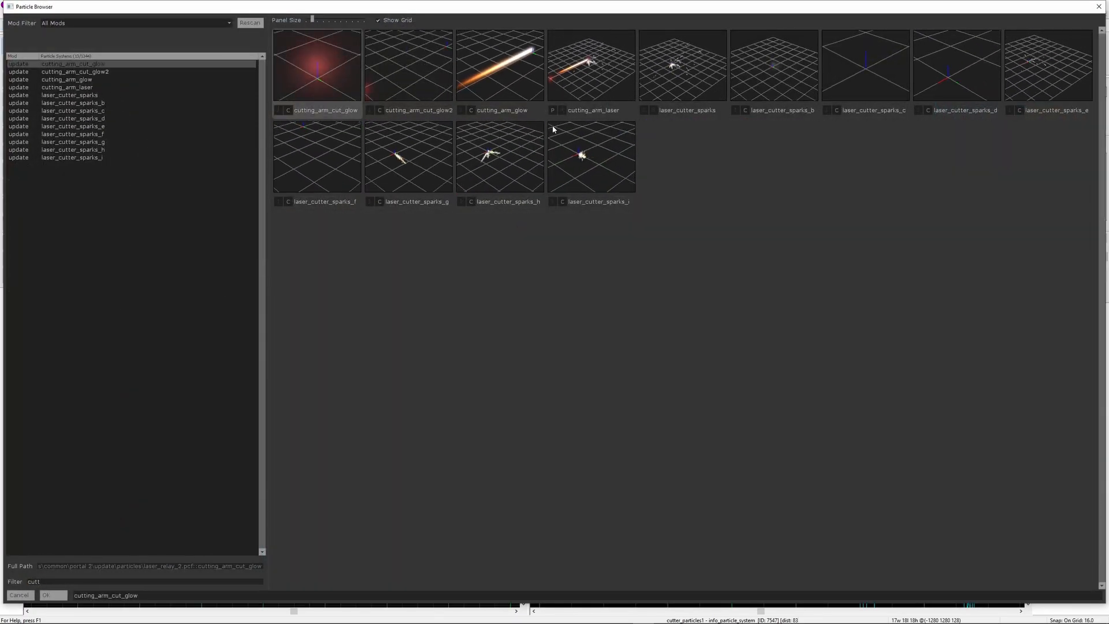
click(551, 89)
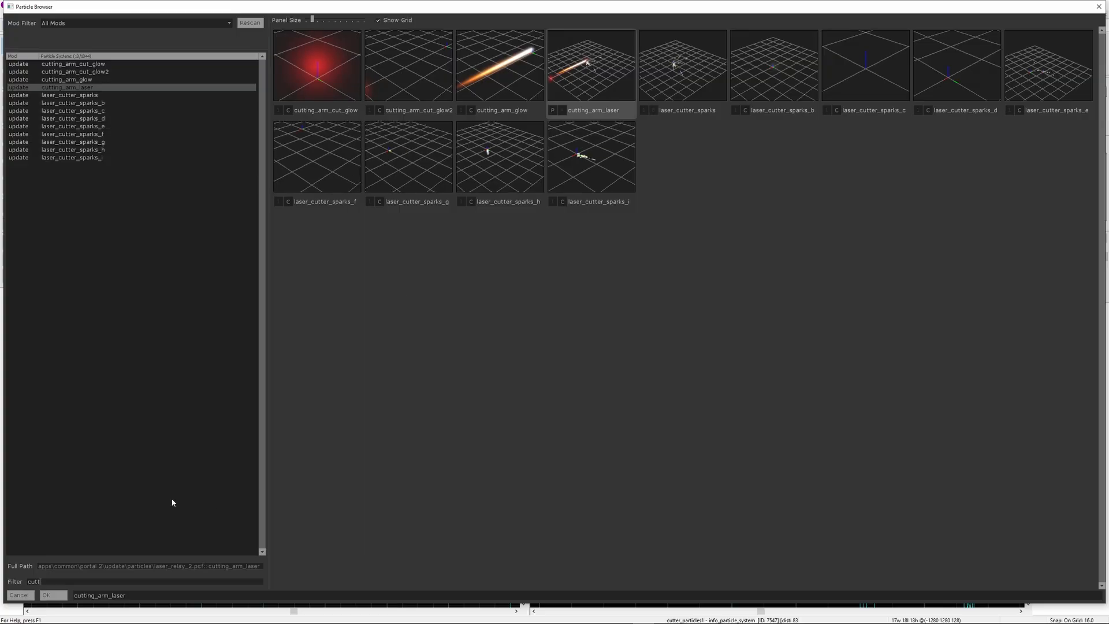
click(47, 595)
click(647, 420)
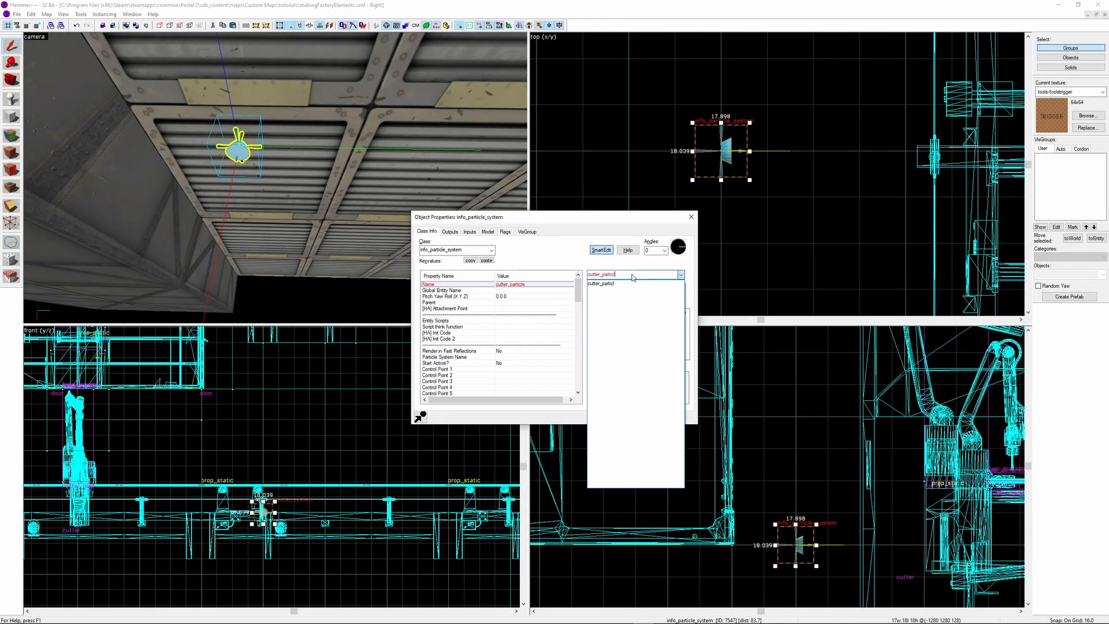
text(1)
key(Return)
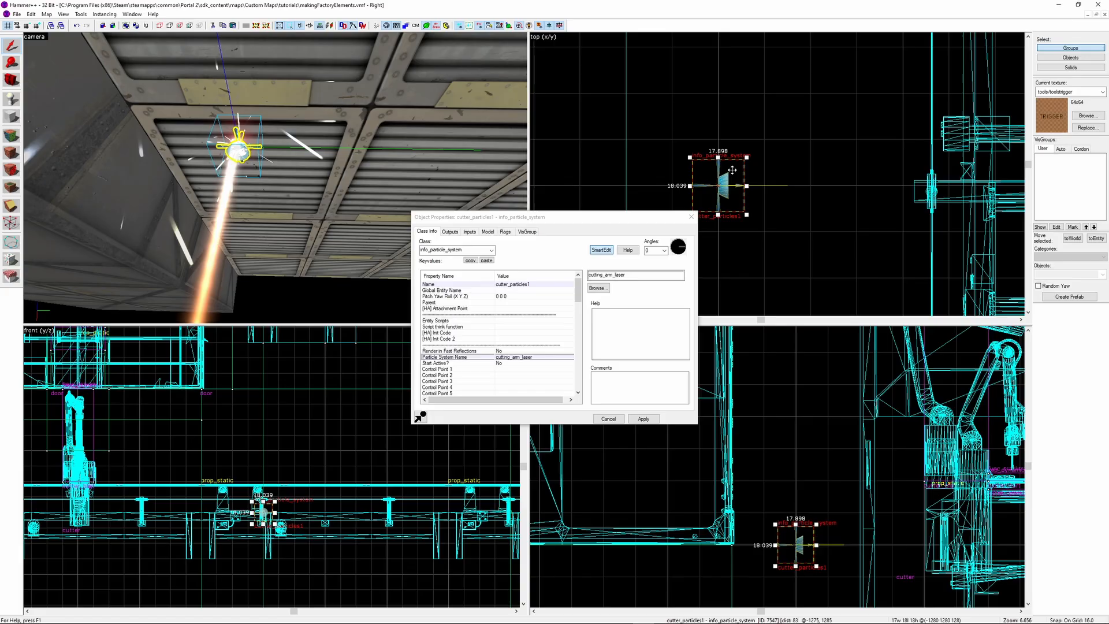
Duplicate cutter_particles1 alongside the original in the top view and name the copy cutter_particles2
middle_drag(726, 167, 732, 208)
shift+drag(732, 208, 733, 110)
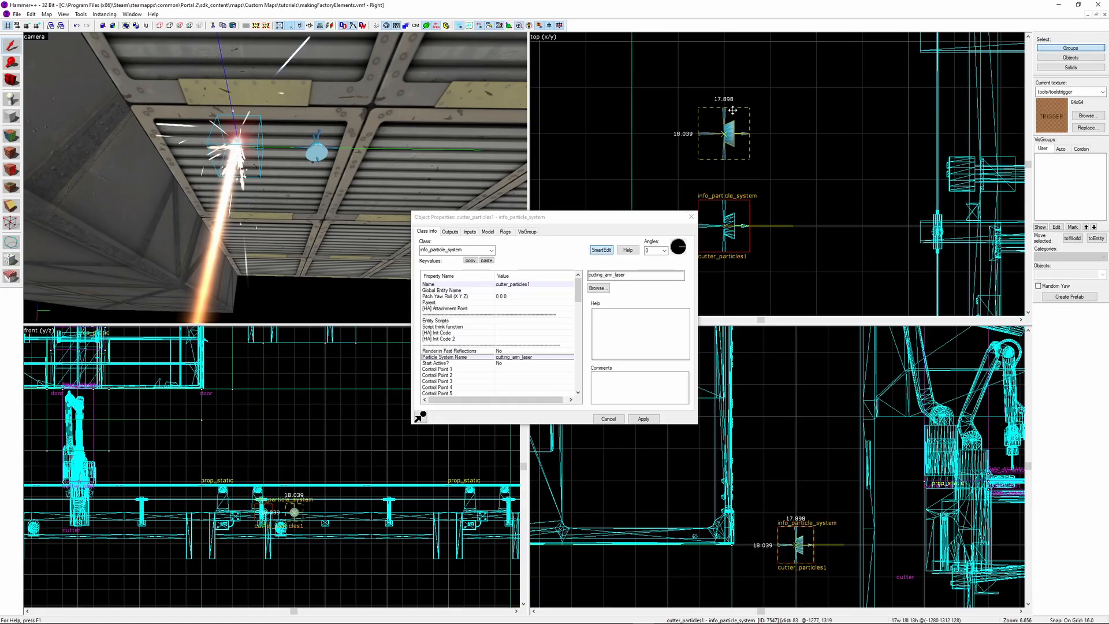
middle_drag(746, 104, 745, 124)
click(502, 284)
click(640, 275)
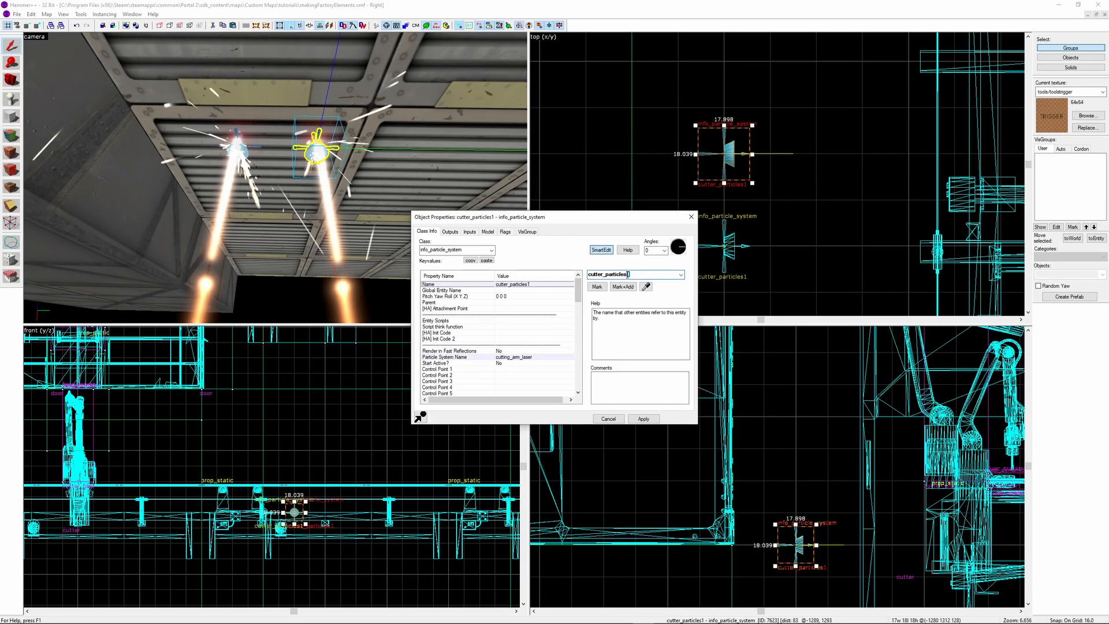
key(BackSpace)
text(2)
key(Return)
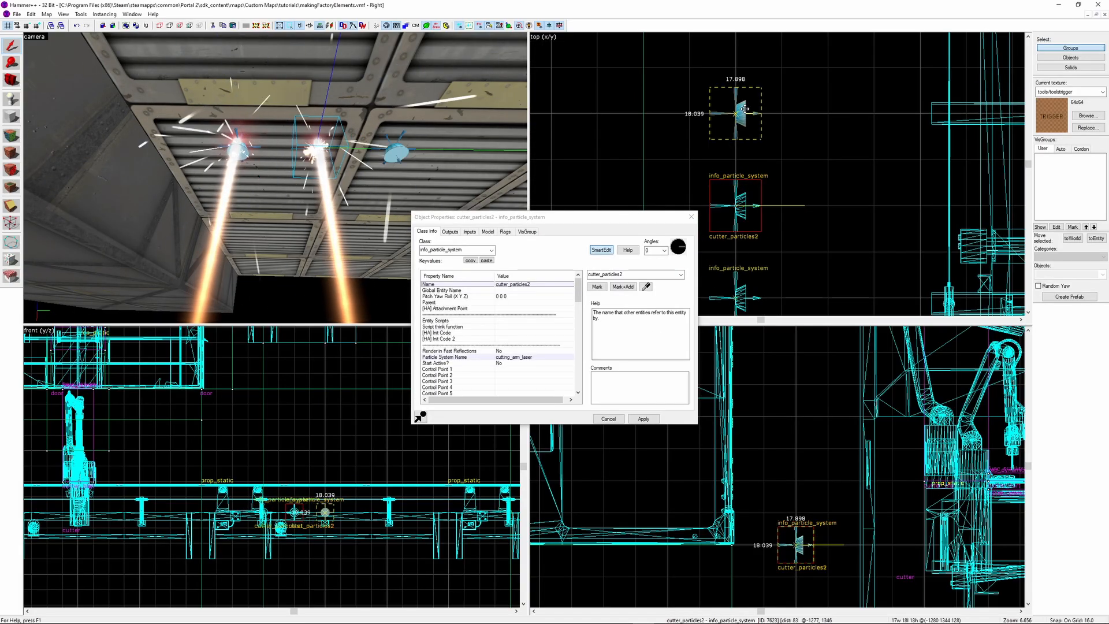
Add a third copy of the particle system in the row and name it cutter_particles3
key(BackSpace)
text(3)
key(Return)
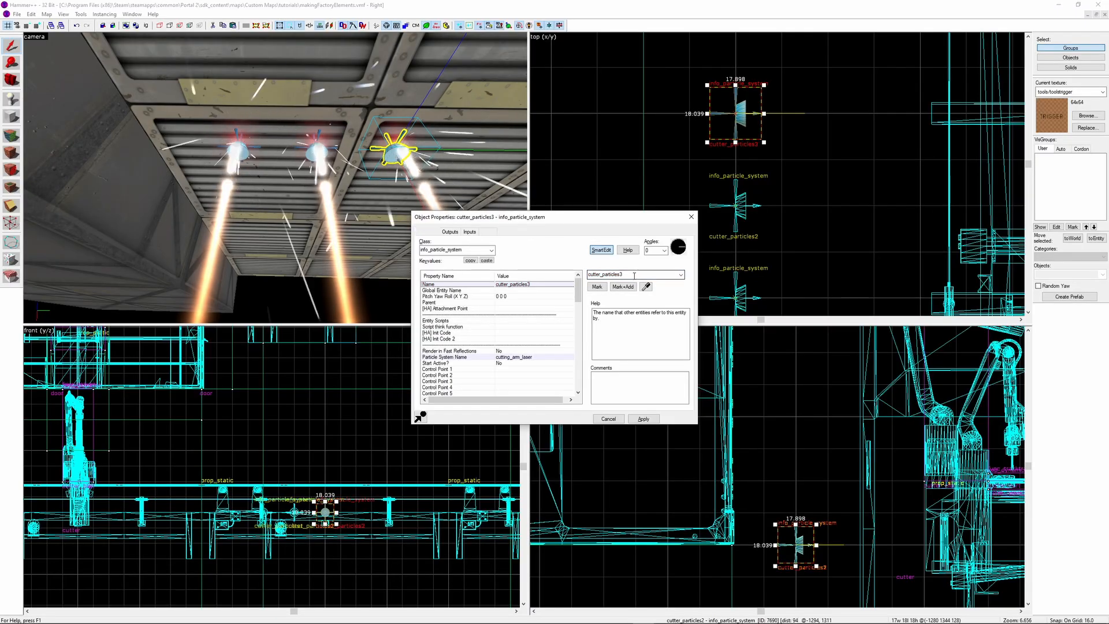
Duplicate cutter_particles1 beside itself, change the copy's class to info_target and name it cutter_bigarm_top
click(735, 298)
middle_drag(735, 298, 694, 191)
scroll(695, 190, up, 1)
shift+drag(693, 192, 747, 192)
double_click(465, 249)
text(targ)
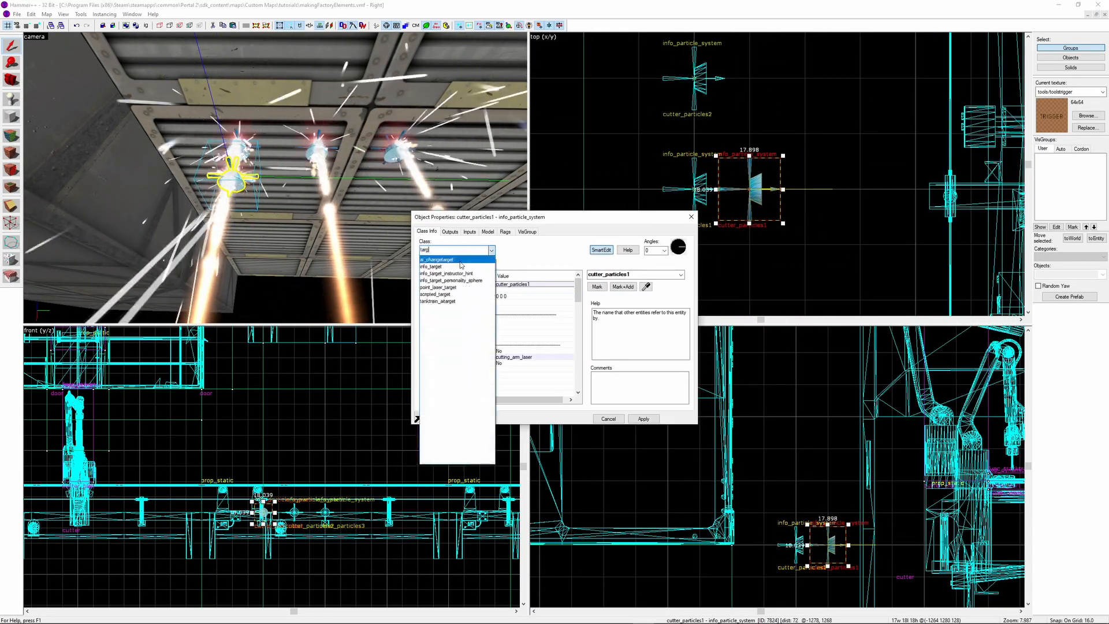
click(460, 265)
drag(634, 274, 607, 272)
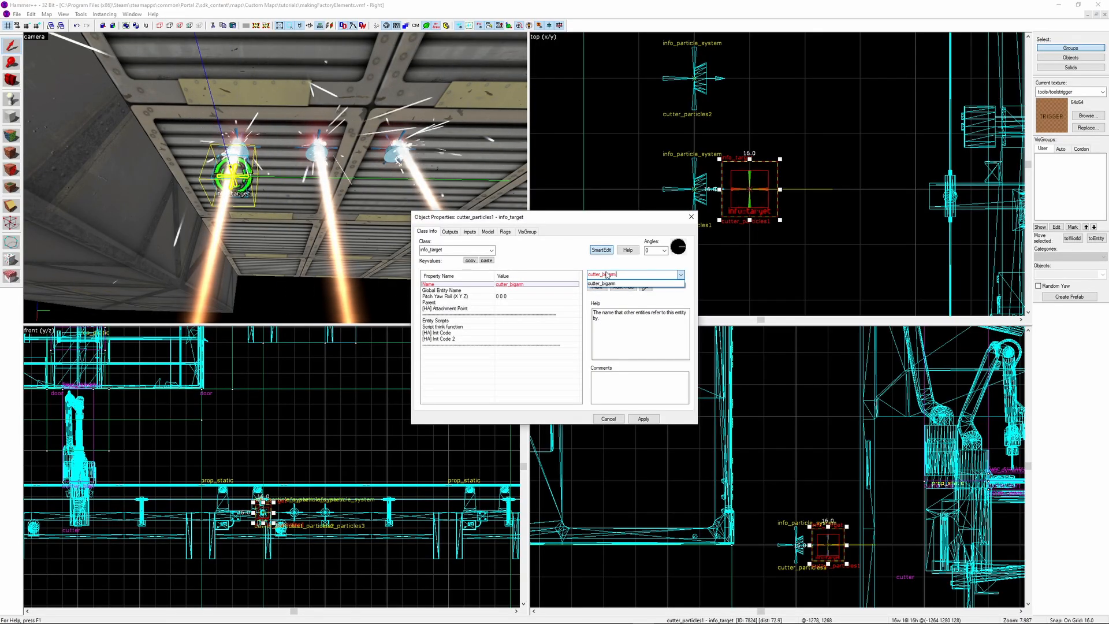
Enable the Transmit to client (respect PVS) flag on cutter_bigarm_top and pick cutter as its parent
click(505, 231)
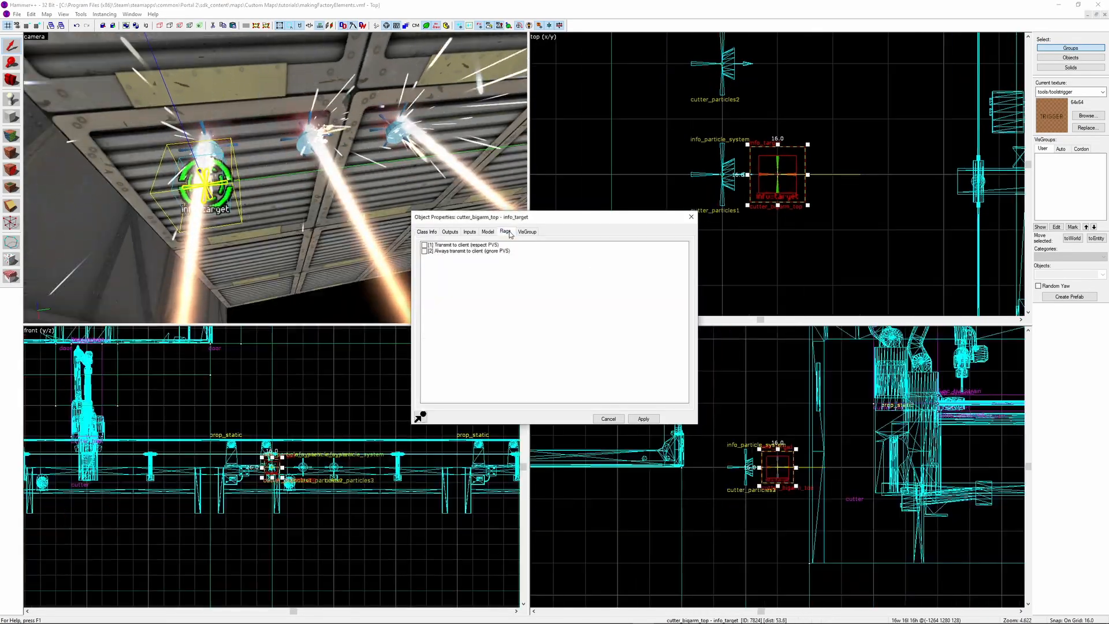
click(435, 246)
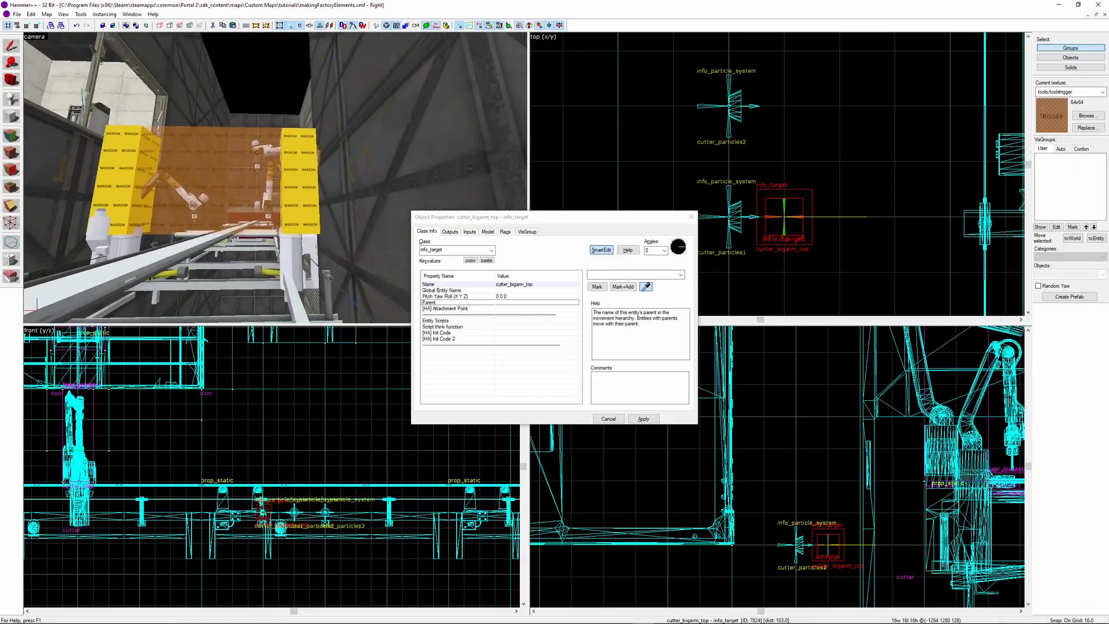
key(w)
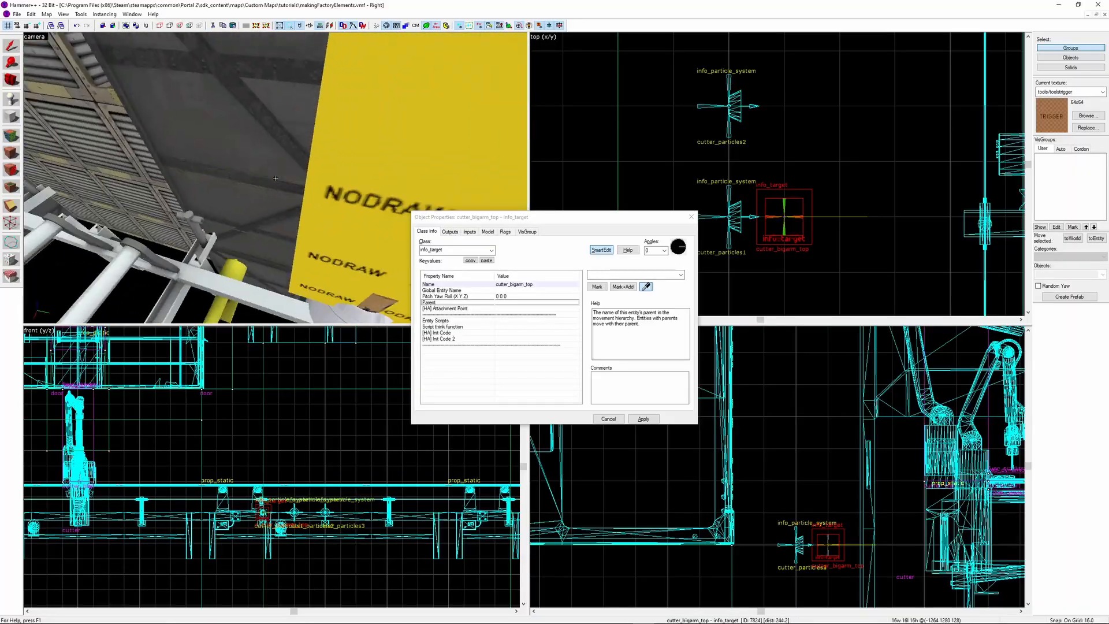
key(z)
key(z)
key(w)
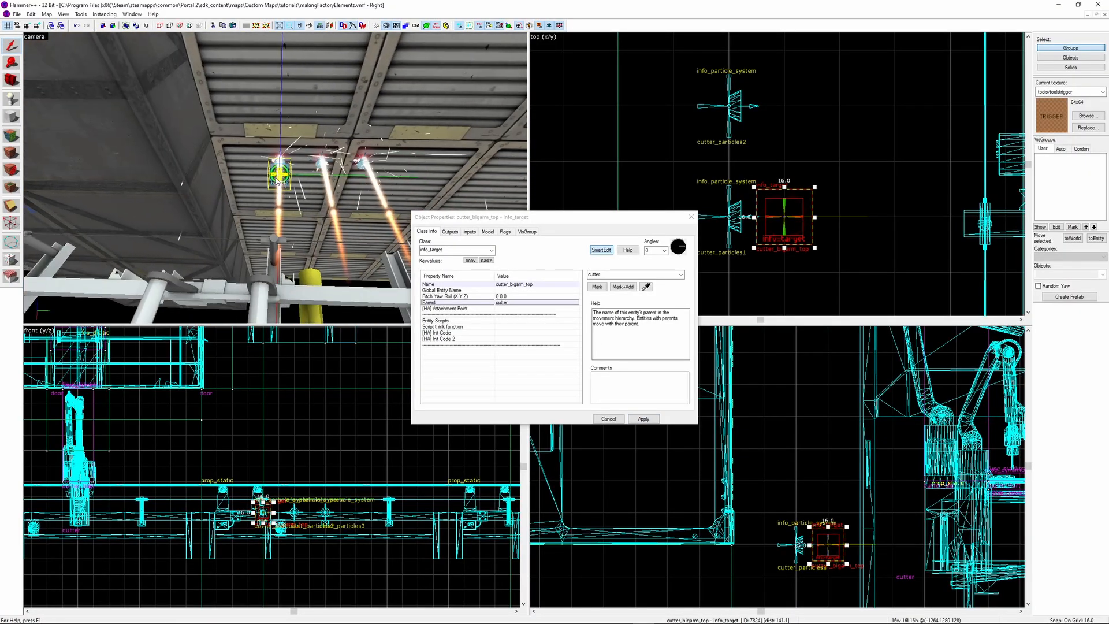
key(z)
Duplicate the cutter_bigarm_top target next to itself in the top view and name the copy cutter_bigarm_bottom
shift+drag(791, 223, 786, 174)
click(524, 284)
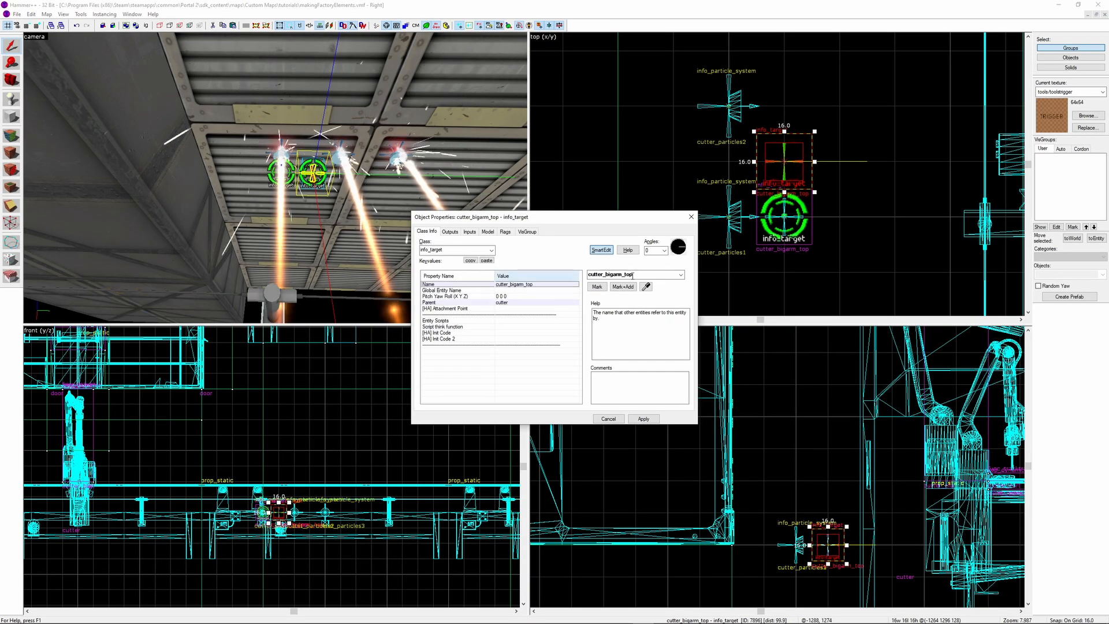
text(bottom)
key(Return)
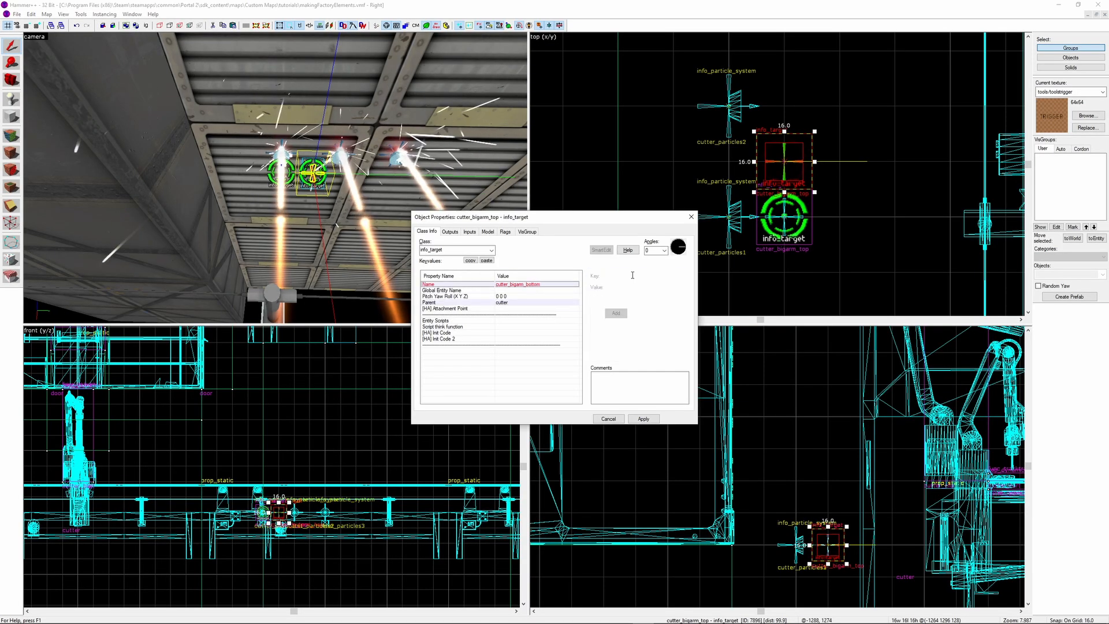
Duplicate the info_target two more times along the row, naming the copies cutter_smallarm_top and cutter_smallarm_bottom
middle_drag(842, 109, 841, 182)
shift+drag(789, 236, 787, 180)
drag(613, 274, 604, 274)
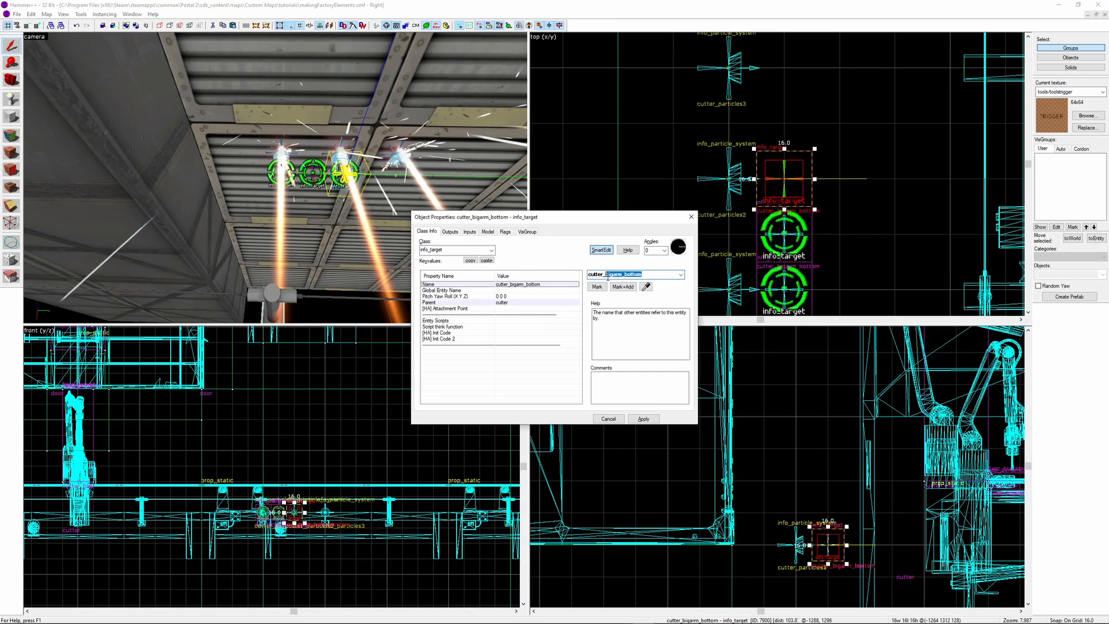
text(p)
key(Return)
shift+drag(786, 231, 785, 175)
text(bottom)
key(Return)
Add two further info_target copies to the row, named cutter_rightarm_top and cutter_rightarm_bottom
shift+drag(791, 242, 790, 188)
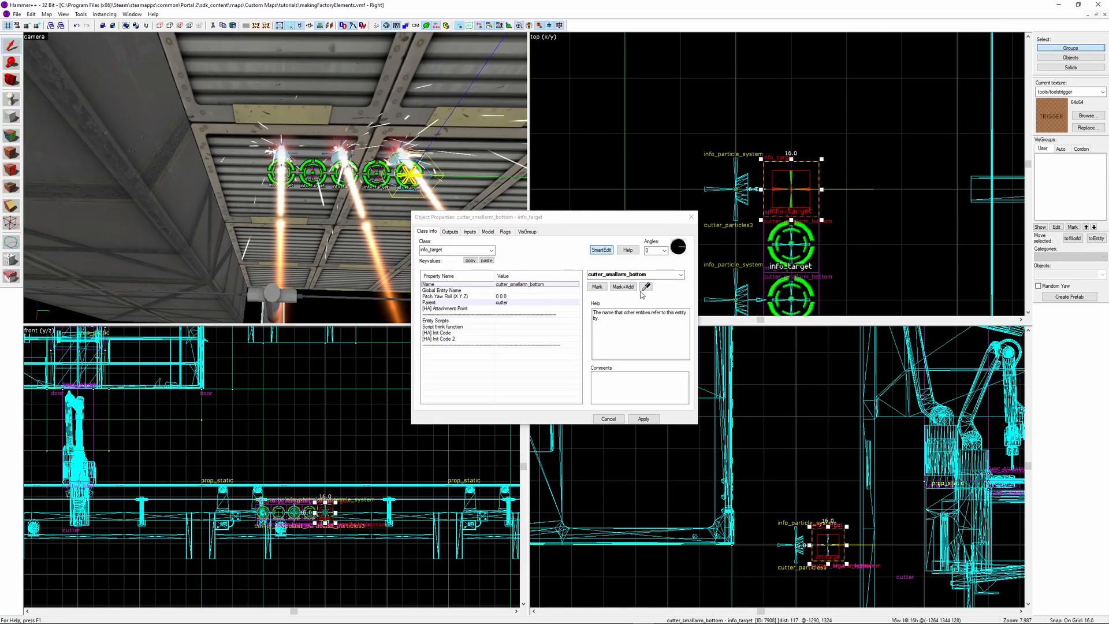
drag(646, 275, 603, 275)
text(rightarm_top)
key(Return)
middle_drag(808, 190, 809, 229)
shift+drag(791, 227, 791, 173)
drag(635, 274, 623, 274)
text(bottom)
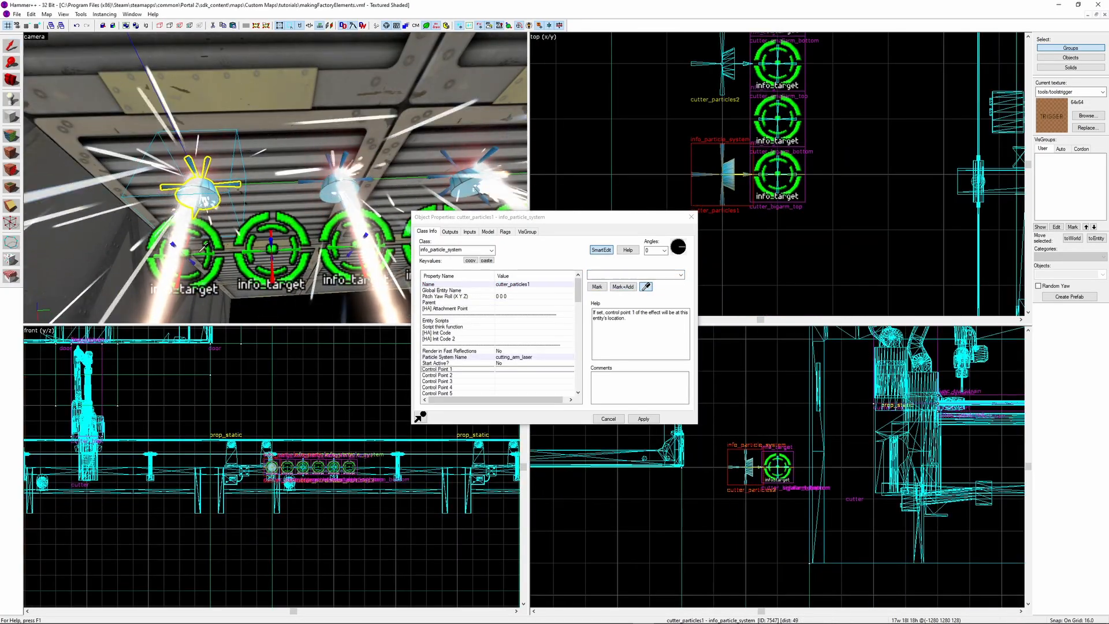
Set Control Point 1 of cutter_particles1 to cutter_bigarm_top and Control Point 2 to cutter_bigarm_bottom
click(201, 249)
click(437, 374)
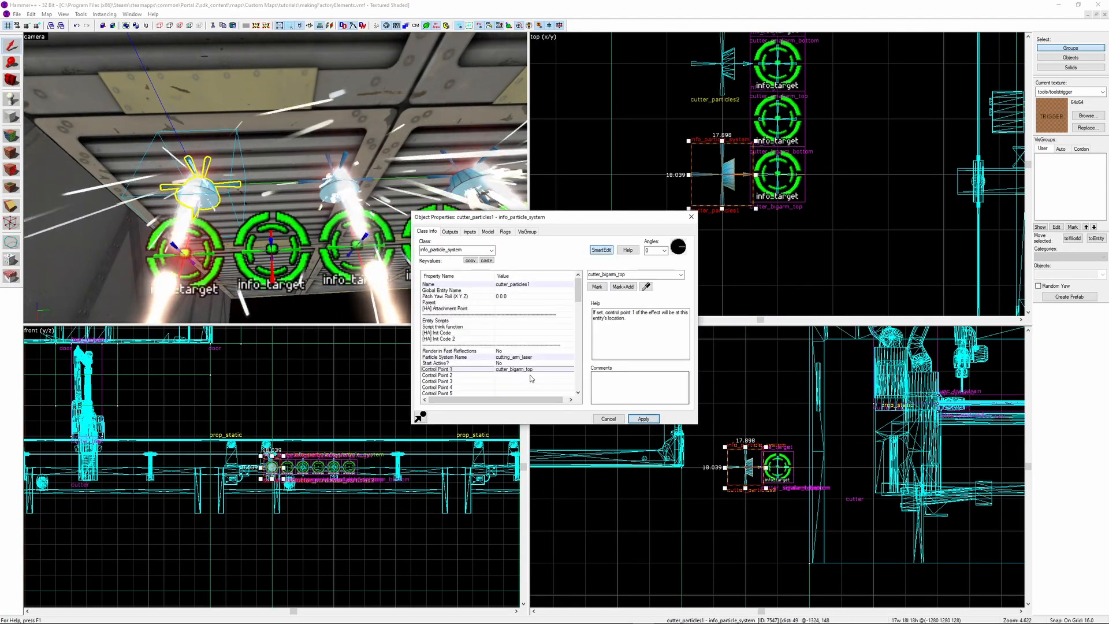
click(645, 287)
click(272, 249)
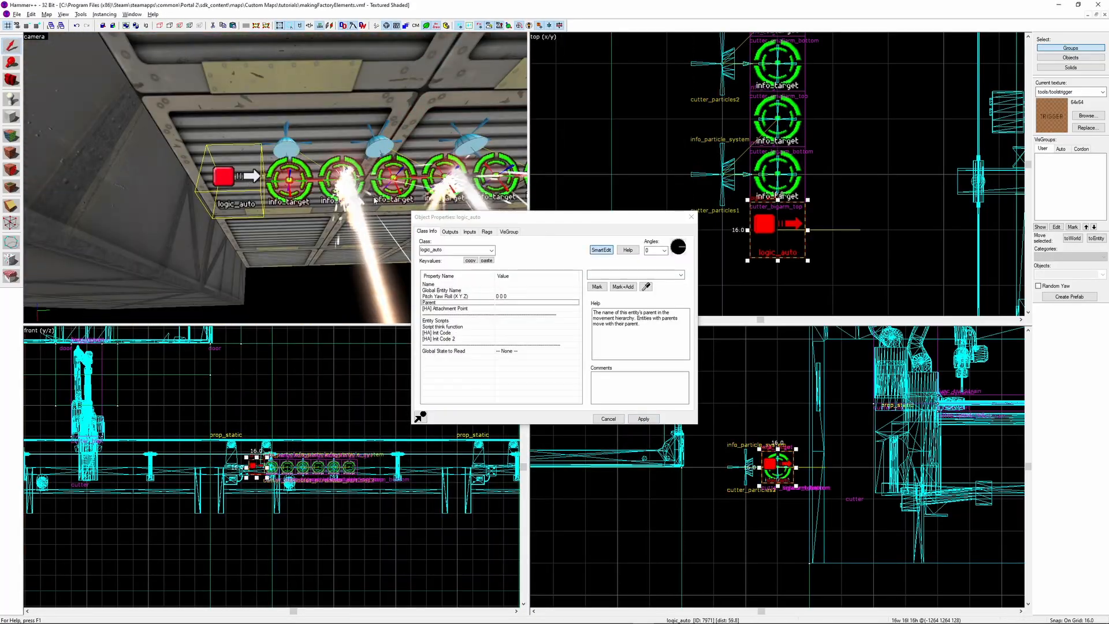
Add a logic_auto OnMapSpawn output sending SetParentAttachment to cutter_bigarm_top with parameter laser_bigarm_start
click(450, 231)
click(468, 399)
click(580, 341)
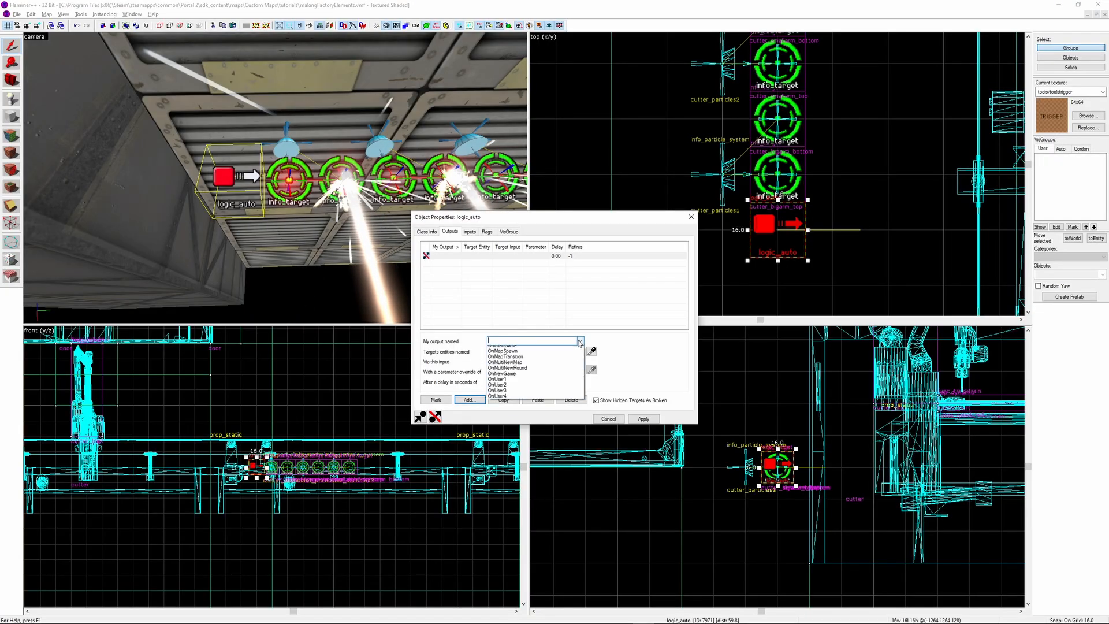
click(520, 360)
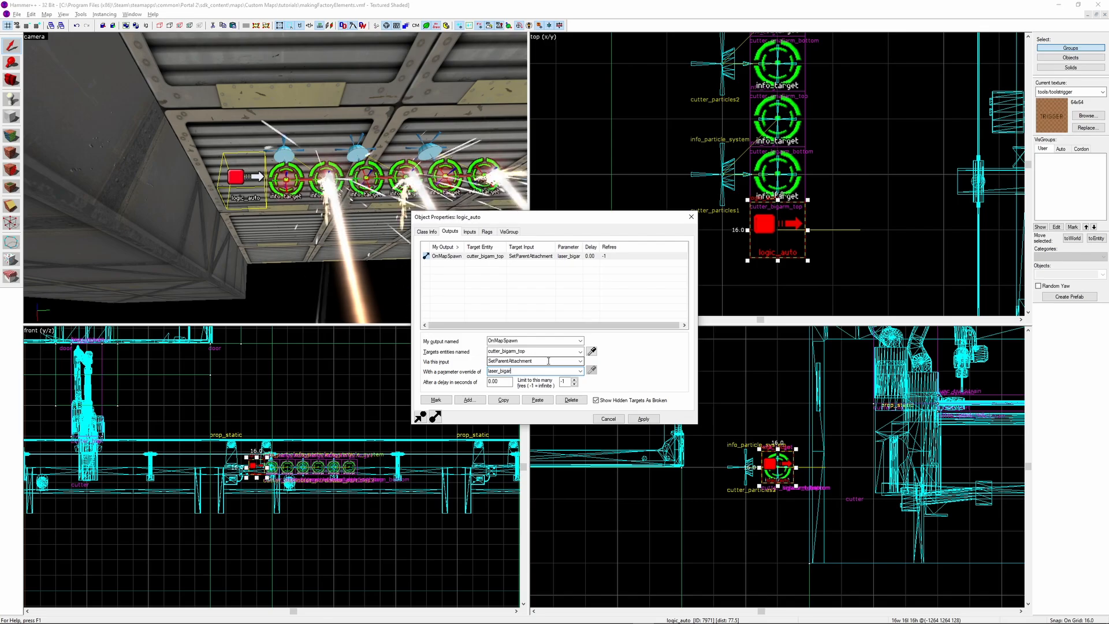
text(laser_bigam_)
text(start)
Copy the logic_auto output and retarget the copy to cutter_bigarm_bottom with parameter laser_bigarm_end
click(531, 257)
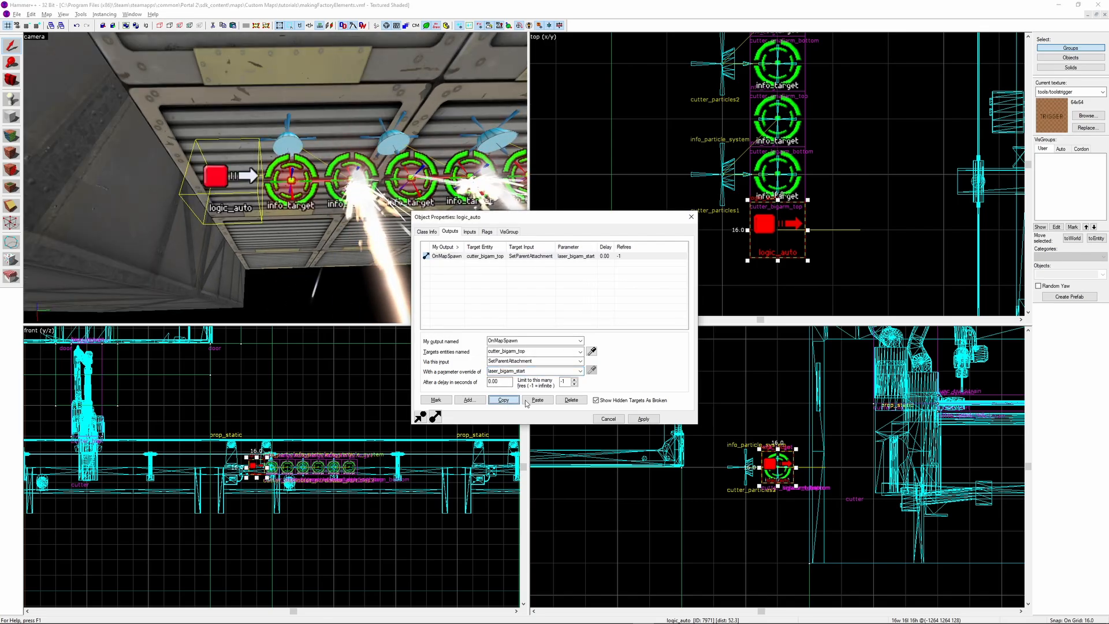
click(527, 401)
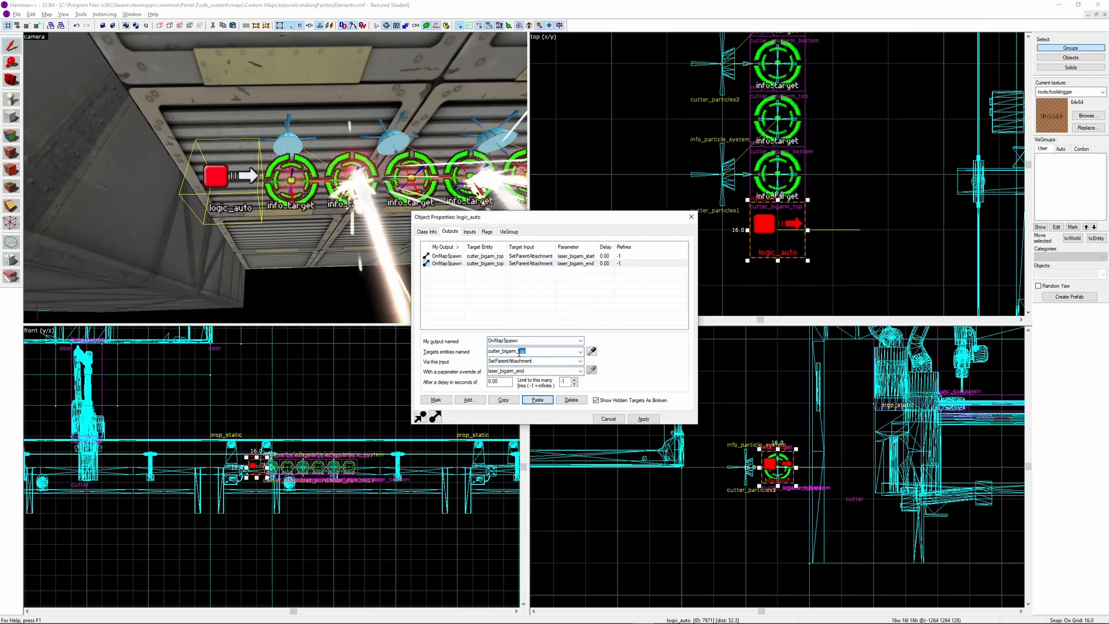
key(BackSpace)
click(543, 362)
Paste two more SetParentAttachment outputs for cutter_smallarm_top with laser_smallarm_start and cutter_smallarm_bottom with laser_smallarm_end
click(559, 257)
click(537, 400)
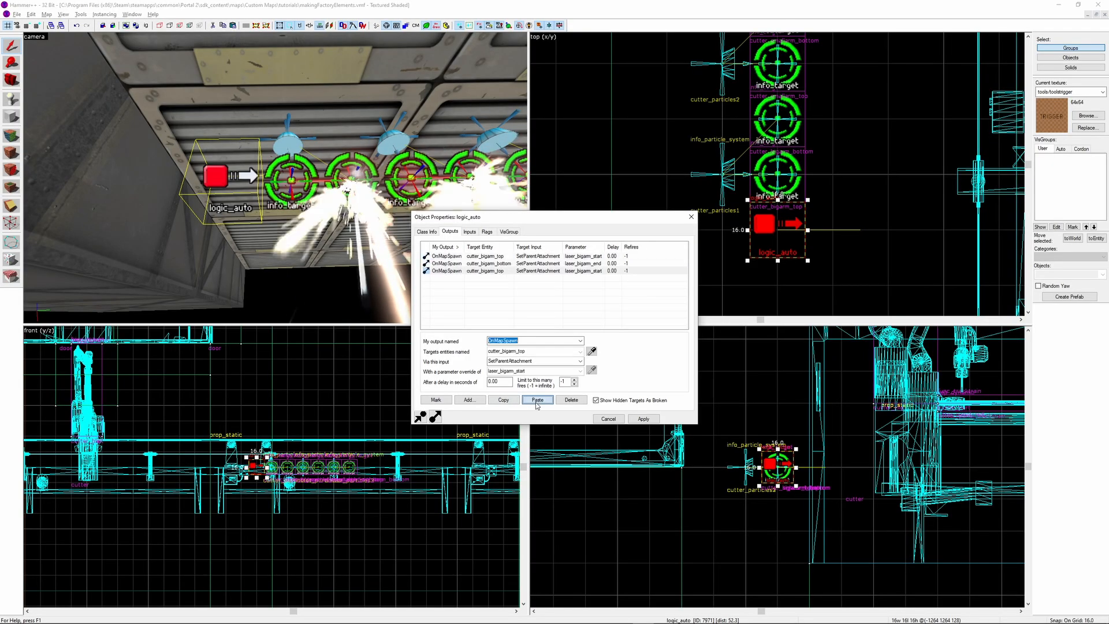
click(537, 401)
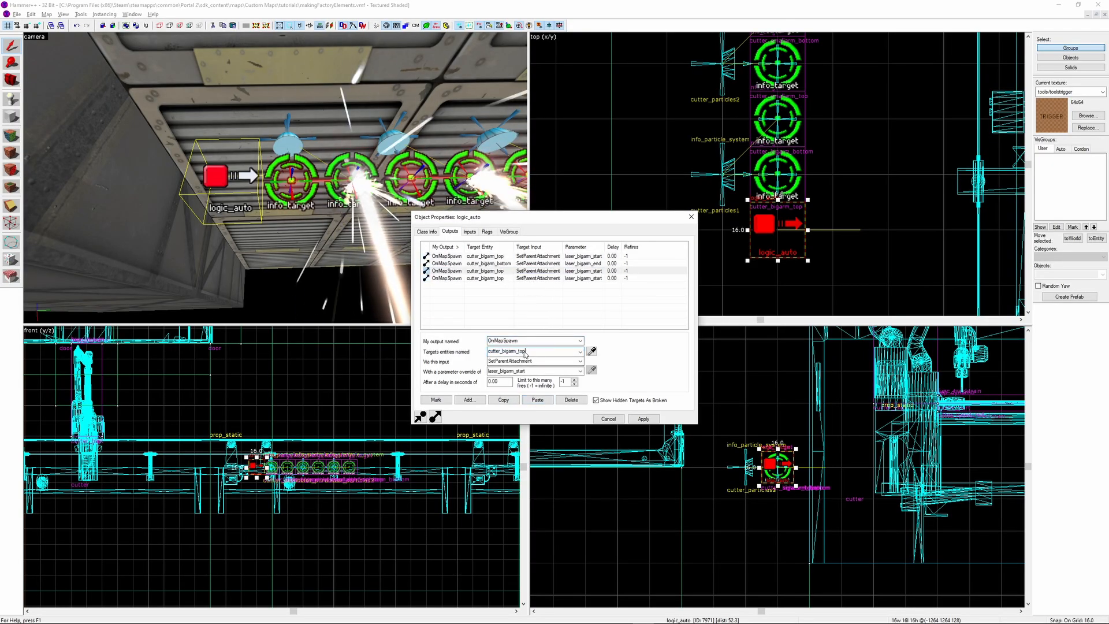
click(520, 361)
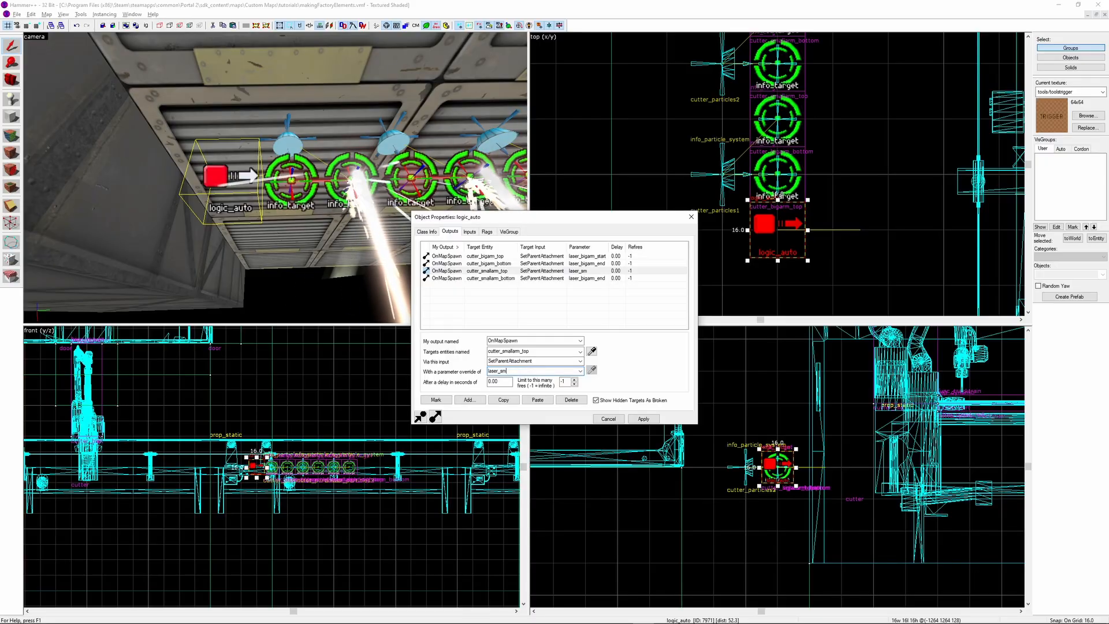
text(tart)
key(Return)
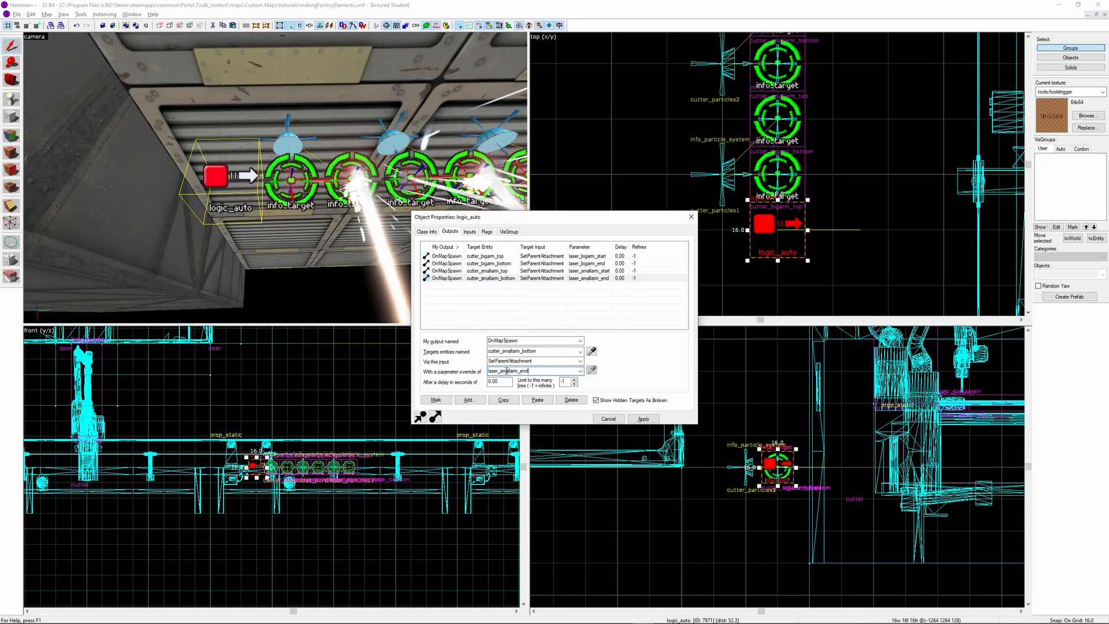
Paste outputs for cutter_rightarm_top with laser_smallarm_right_start and cutter_rightarm_bottom with laser_smallarm_right_end
click(537, 400)
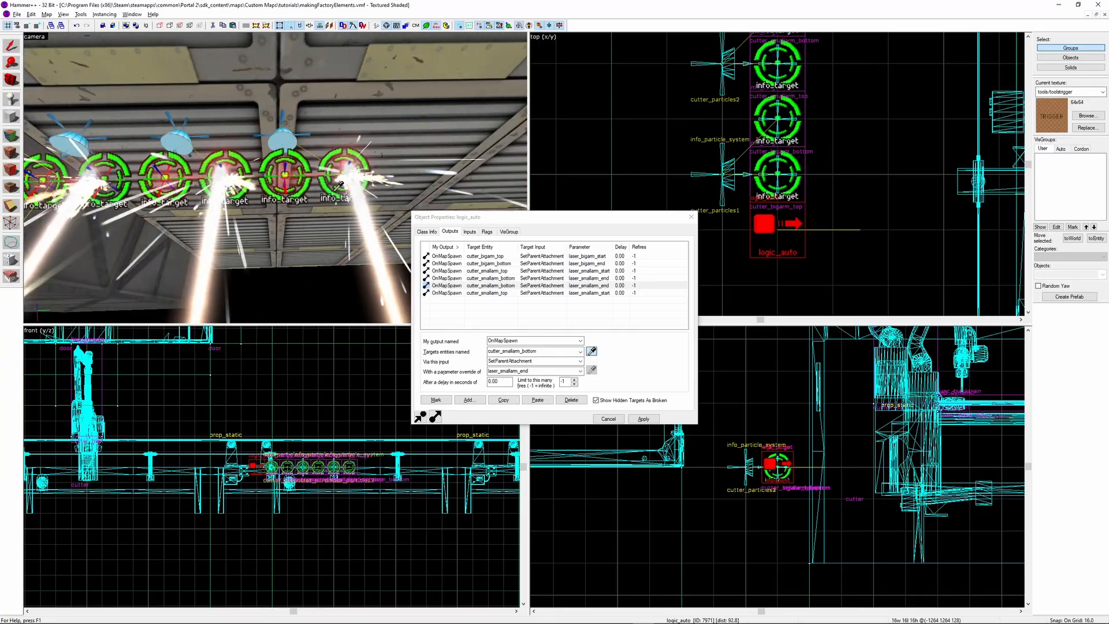
click(531, 293)
click(592, 351)
click(345, 175)
click(508, 285)
mouse_move(520, 370)
mouse_down()
mouse_move(553, 371)
mouse_move(520, 371)
mouse_up()
text(right_start)
click(543, 293)
text(right_end)
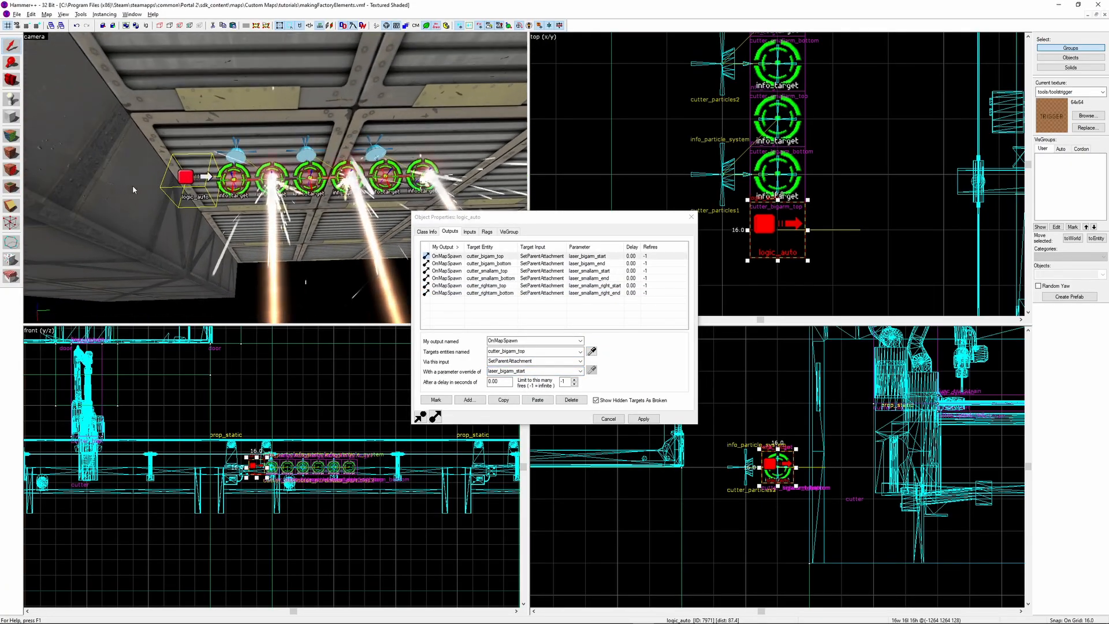
Duplicate the last logic_auto output, pick a new target from the 3D view and change its input to SetParentAttachmentMaintainOffset
click(501, 301)
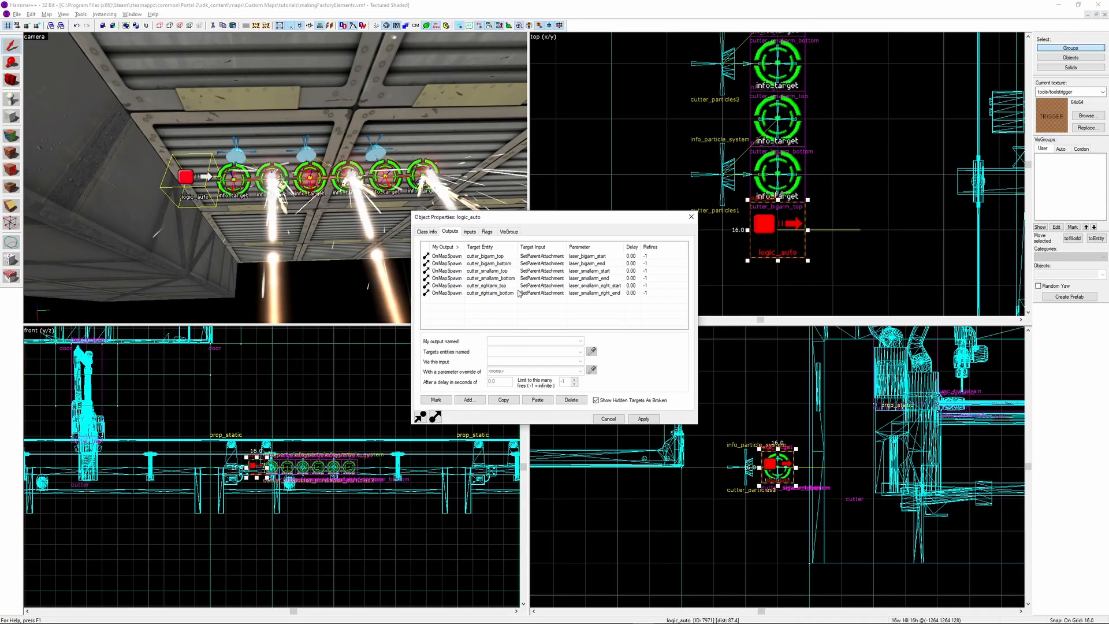
click(518, 293)
click(503, 400)
click(537, 400)
click(591, 351)
key(z)
key(z)
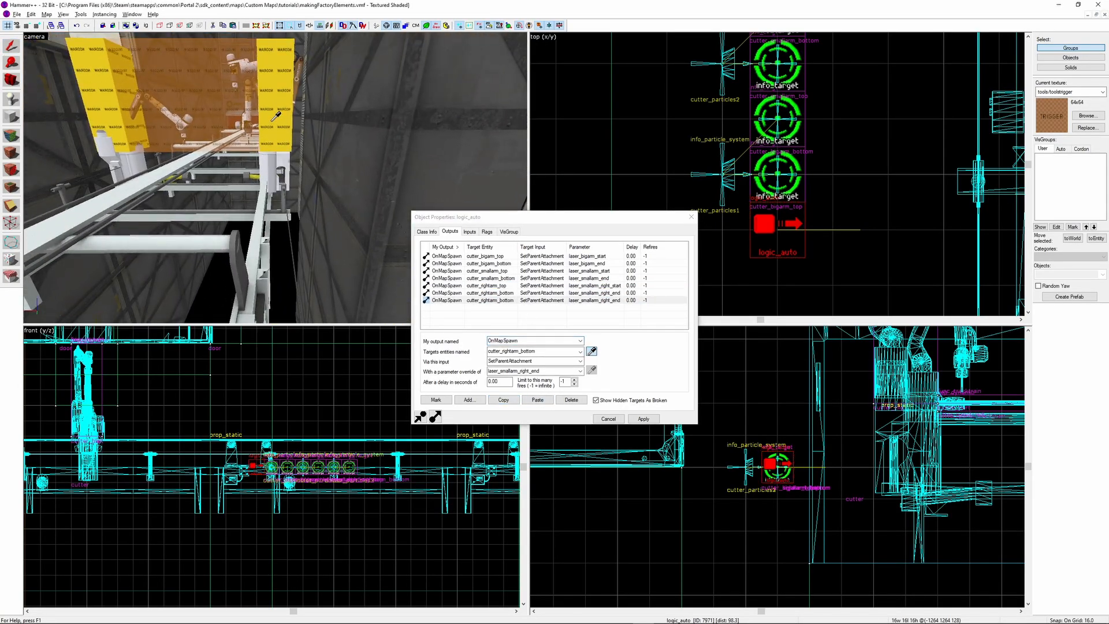
text(MaintainOffset)
double_click(549, 373)
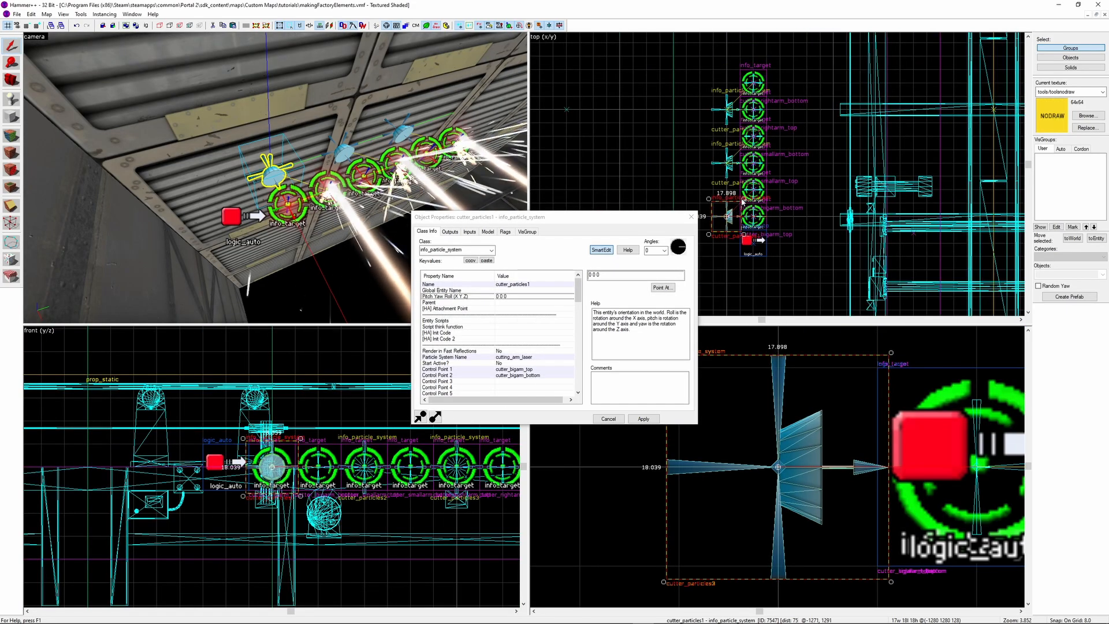
Rotate cutter_particles1 and cutter_particles2 to a yaw of 90 degrees in the top view
drag(743, 200, 706, 194)
click(725, 161)
drag(742, 145, 719, 136)
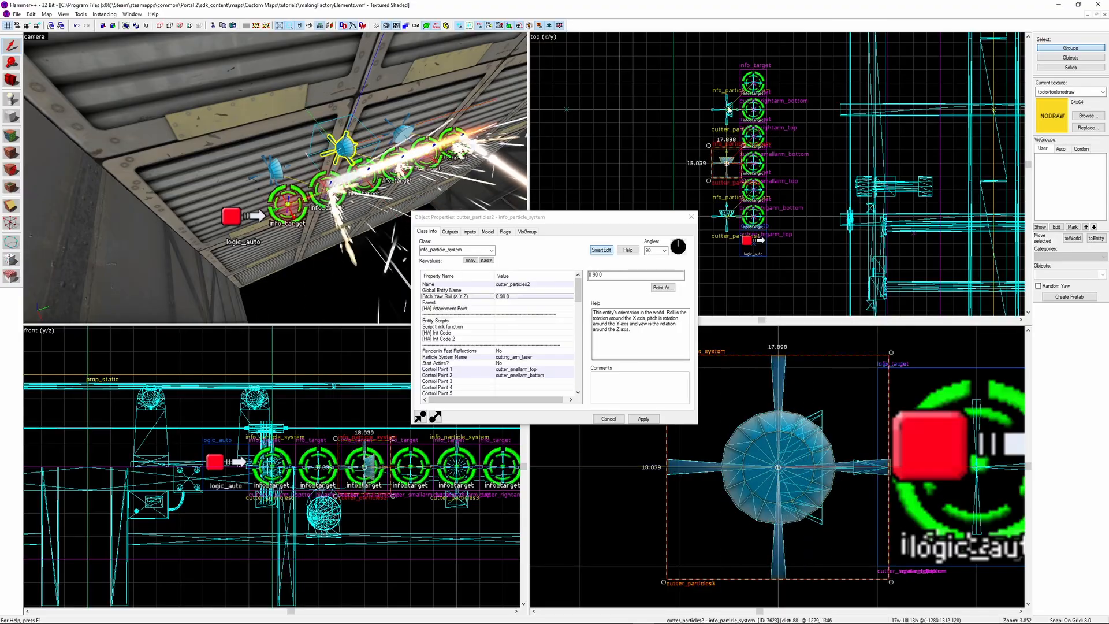
Place a path_track entity on the nodraw cutter panel and name it cutter_path1
click(728, 109)
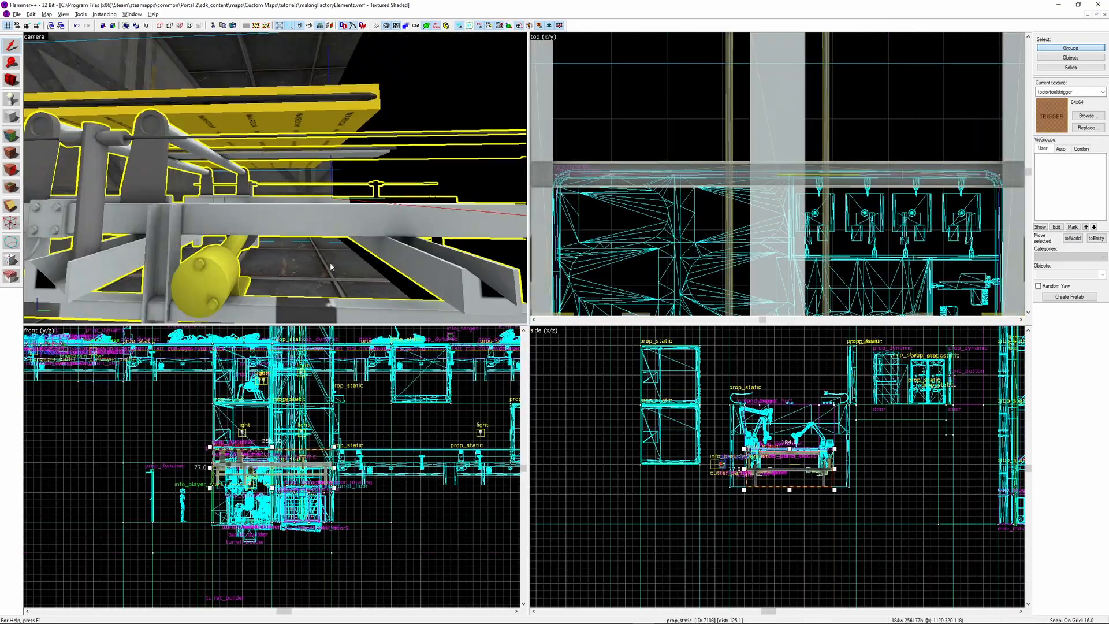
click(9, 51)
key(alt+Return)
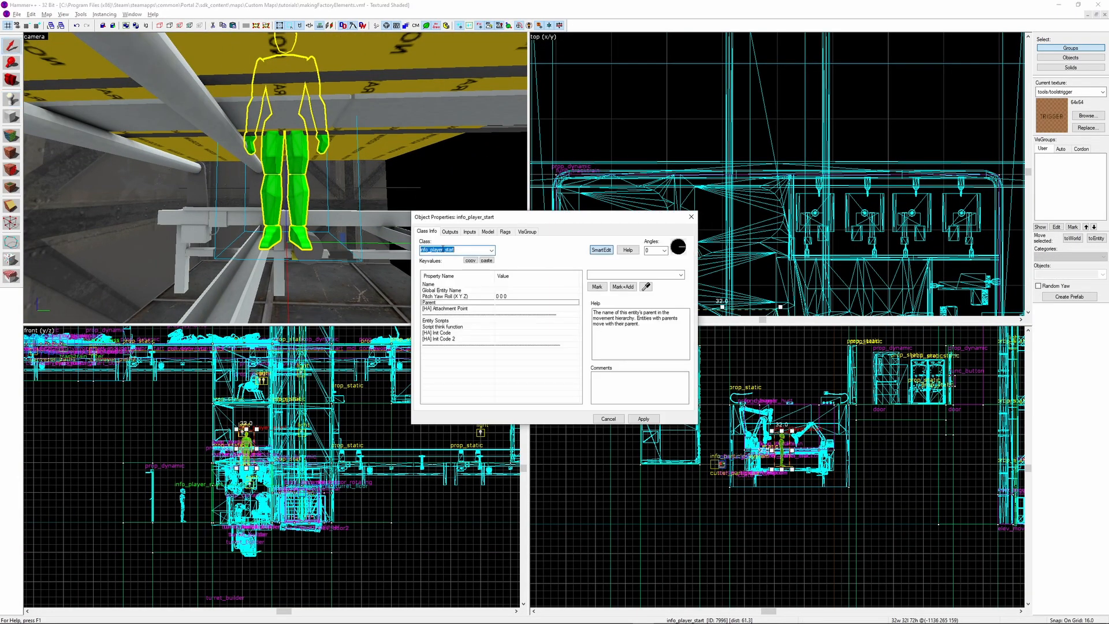
text(path_track)
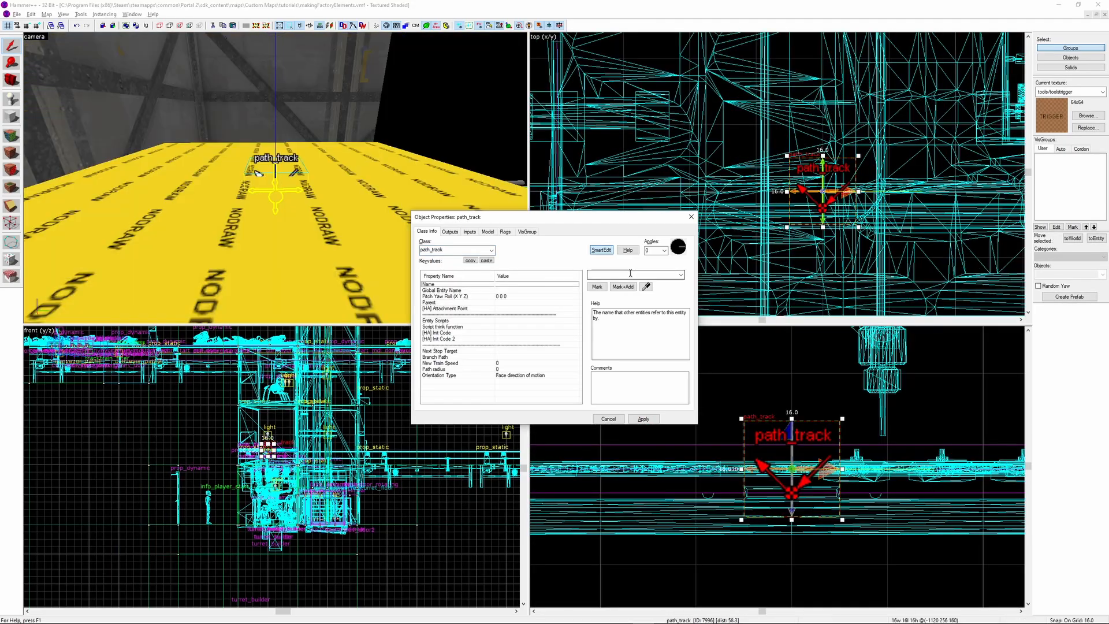
text(cutter_path)
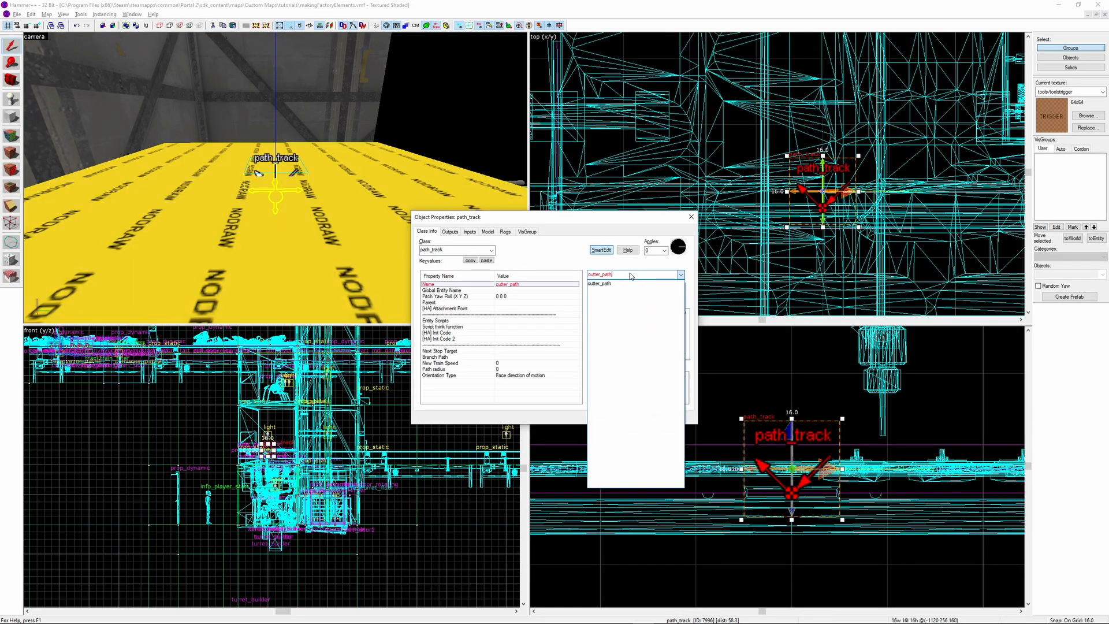
key(Return)
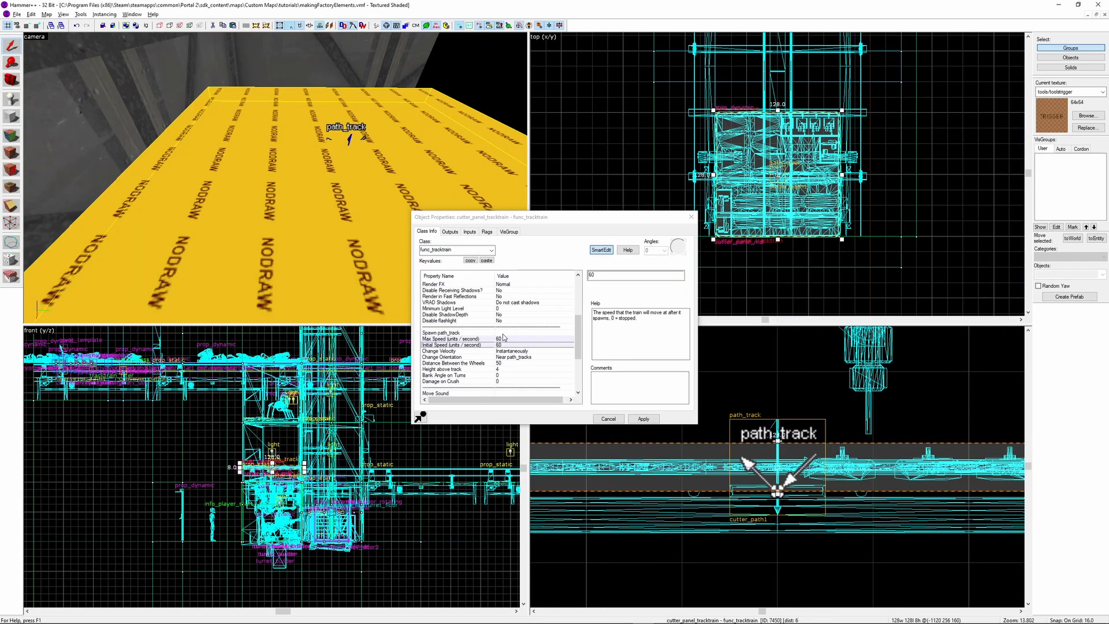
Set the Spawn path_track of cutter_panel_tracktrain to cutter_path1 by picking it in the 3D view
click(350, 129)
scroll(309, 168, up, 3)
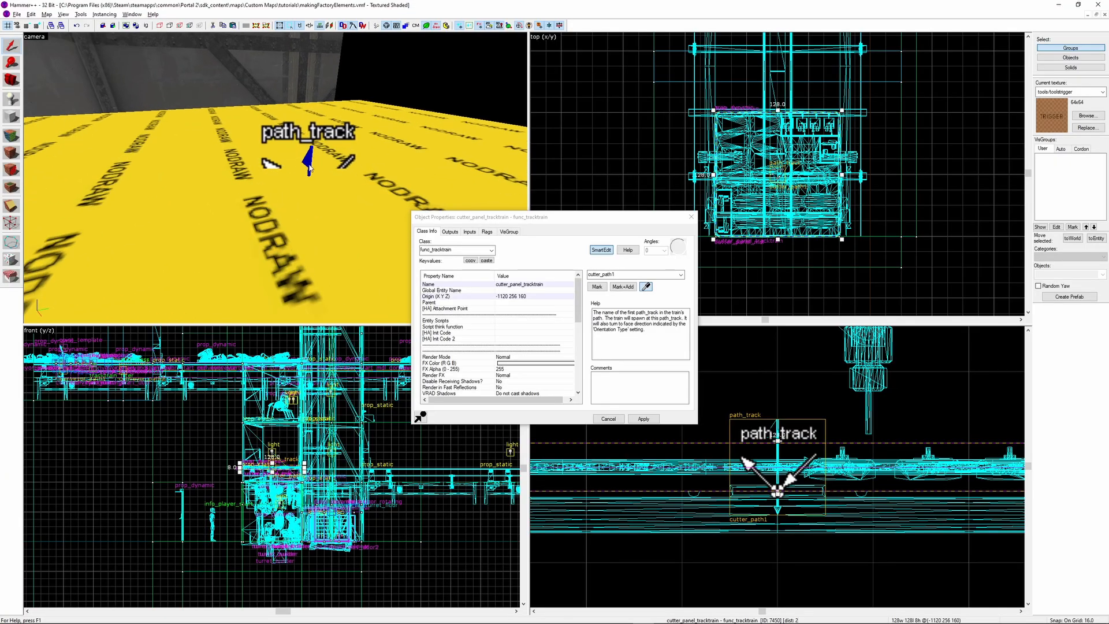
click(643, 419)
Duplicate the cutter_path1 path_track along the conveyor to Y 1024, just before the cutter arms
click(777, 469)
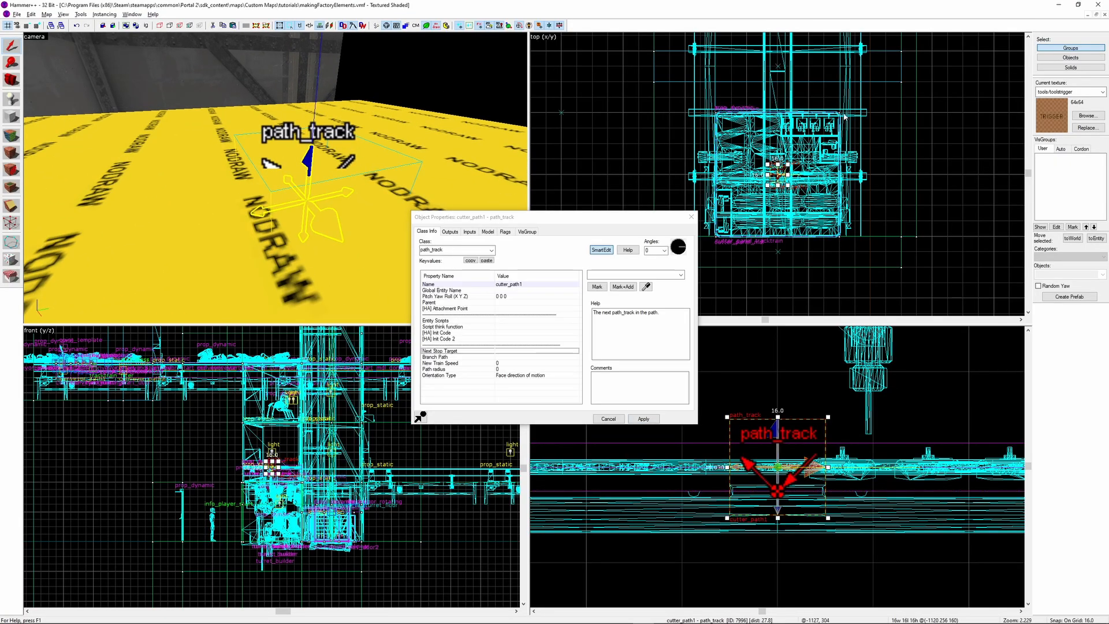
scroll(806, 135, down, 1)
middle_drag(805, 136, 805, 262)
scroll(805, 263, down, 3)
scroll(807, 278, down, 3)
mouse_move(792, 281)
shift+mouse_down()
mouse_move(808, 272)
mouse_move(807, 74)
shift+mouse_up()
scroll(806, 74, up, 3)
key(ctrl+shift+e)
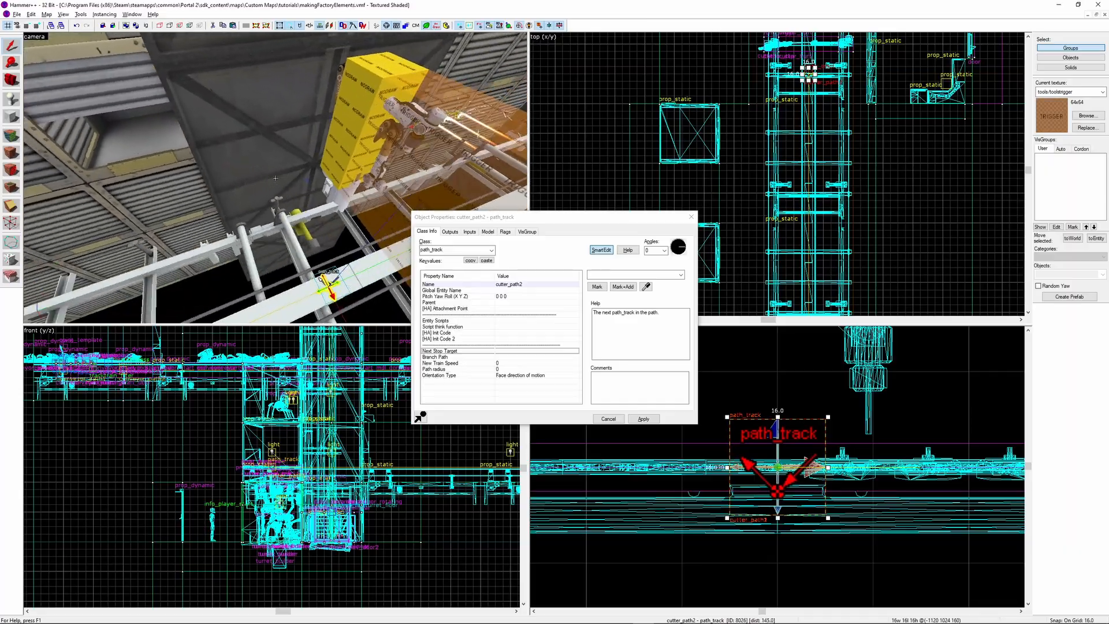
key(ctrl+e)
scroll(743, 101, up, 4)
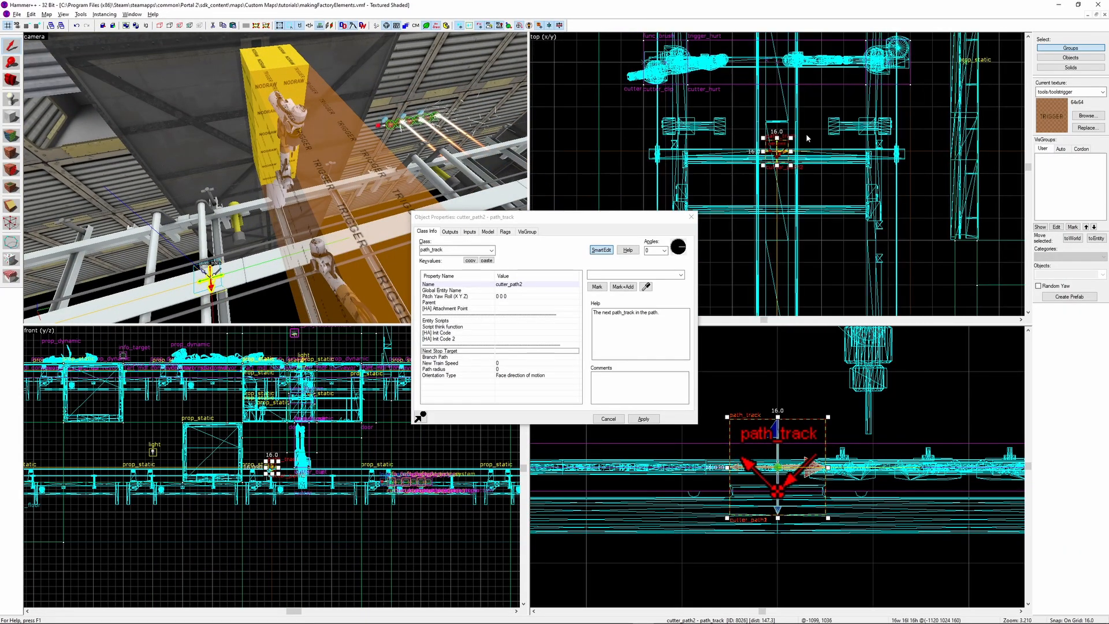
Duplicate the cutter_path2 path_track along the conveyor to Y 1152, just past the cutter arms
key(Escape)
click(785, 158)
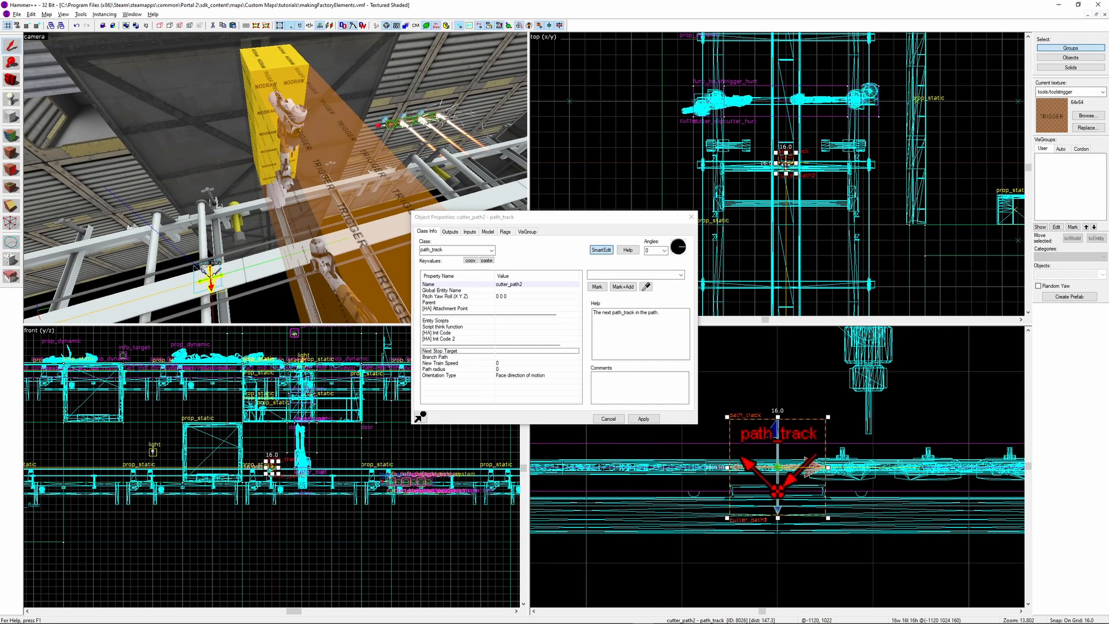
key(Escape)
click(788, 162)
middle_drag(788, 161, 777, 181)
key(z)
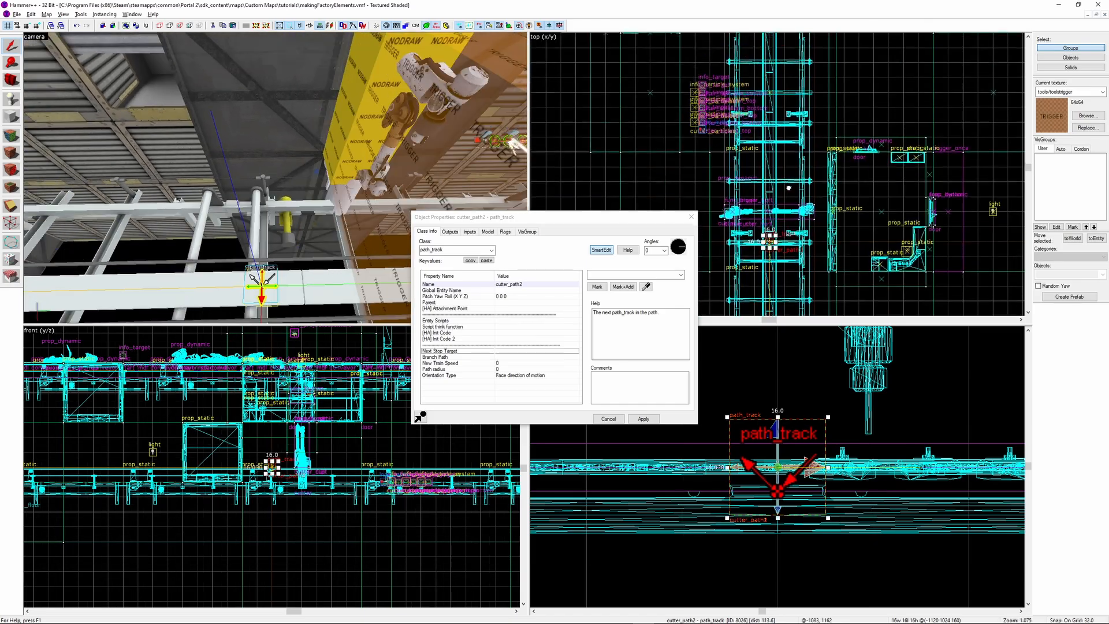
scroll(788, 188, up, 4)
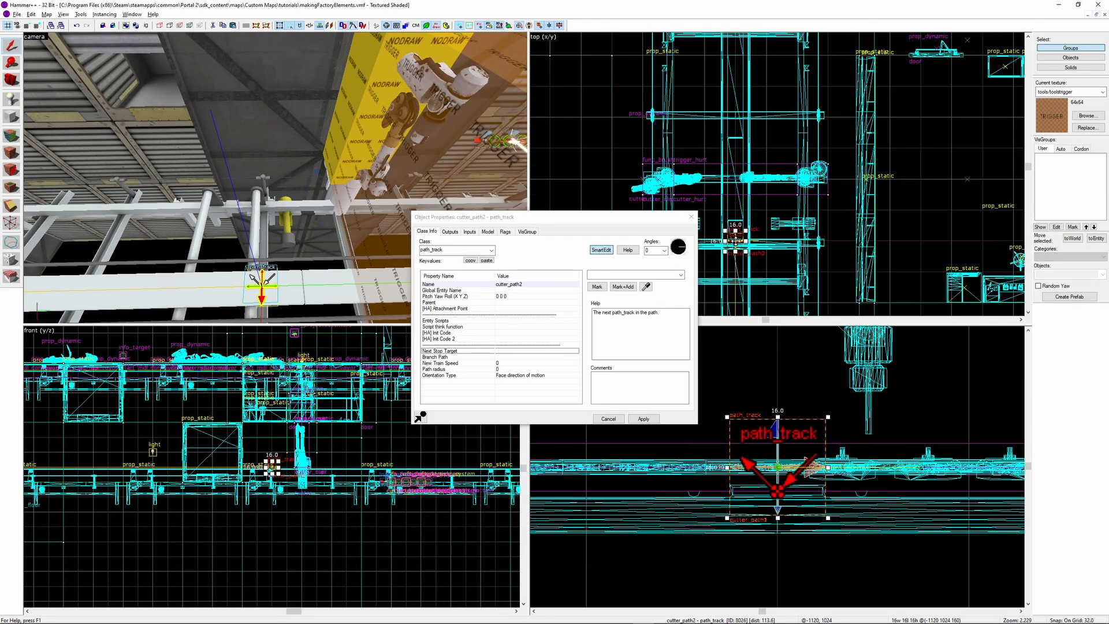
click(733, 119)
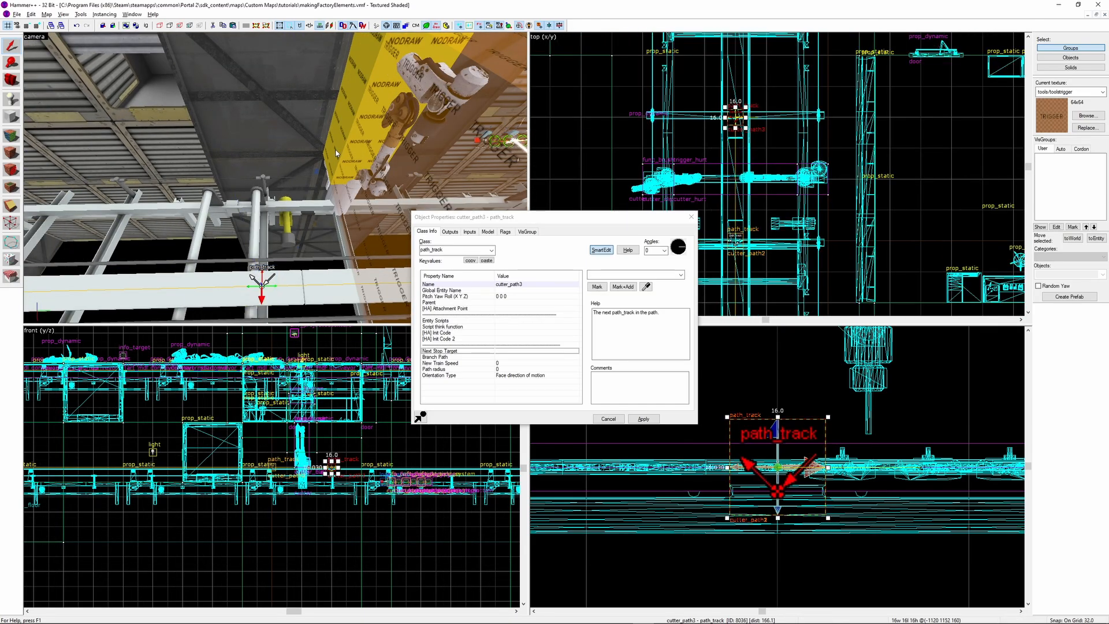
Duplicate the cutter_path3 path_track sideways across the conveyor and name the copy cutter_path3b
key(z)
key(d)
key(z)
scroll(740, 124, up, 2)
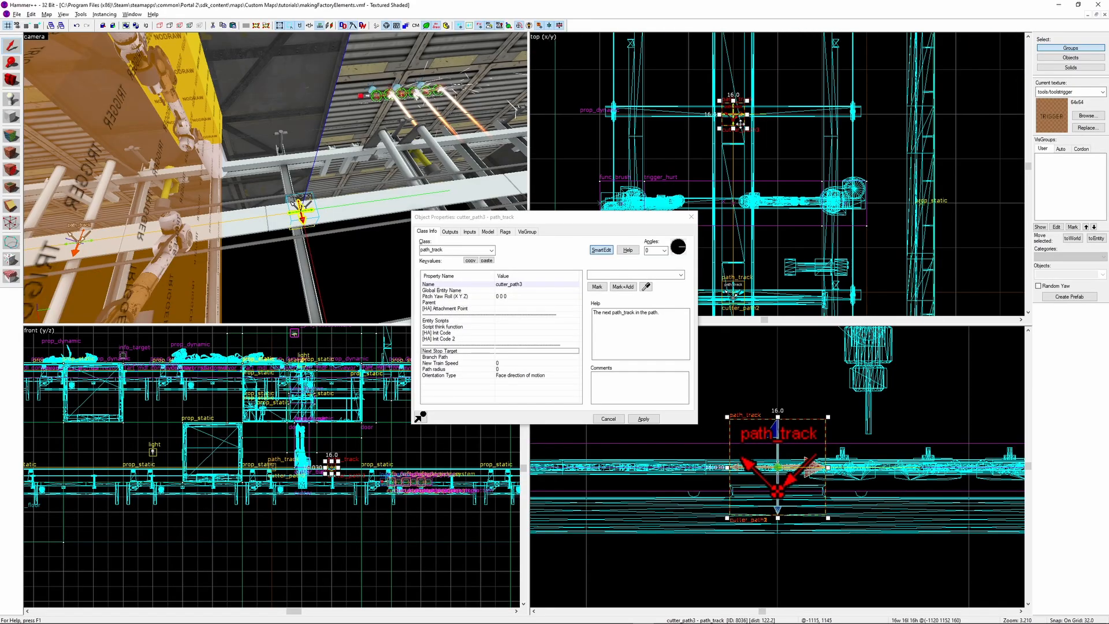
click(822, 118)
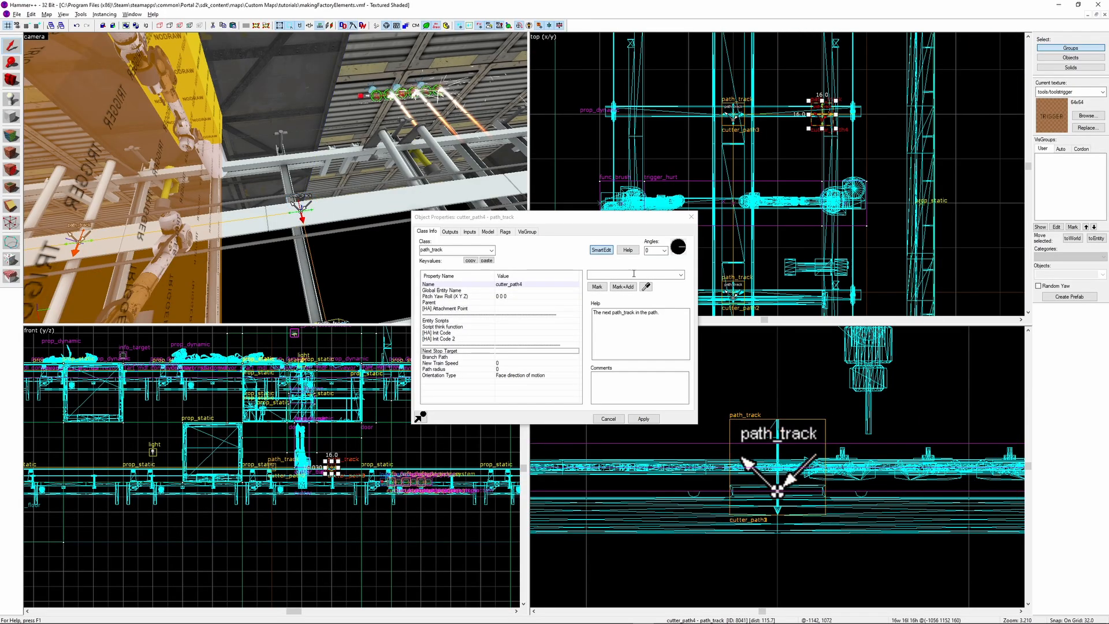
click(543, 284)
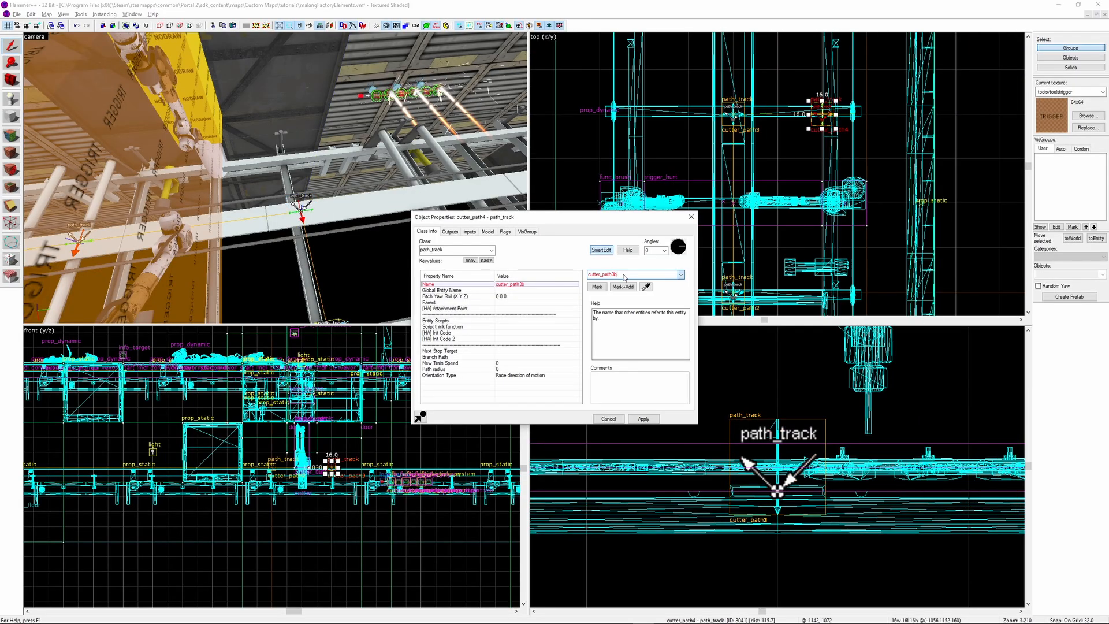
scroll(827, 106, up, 3)
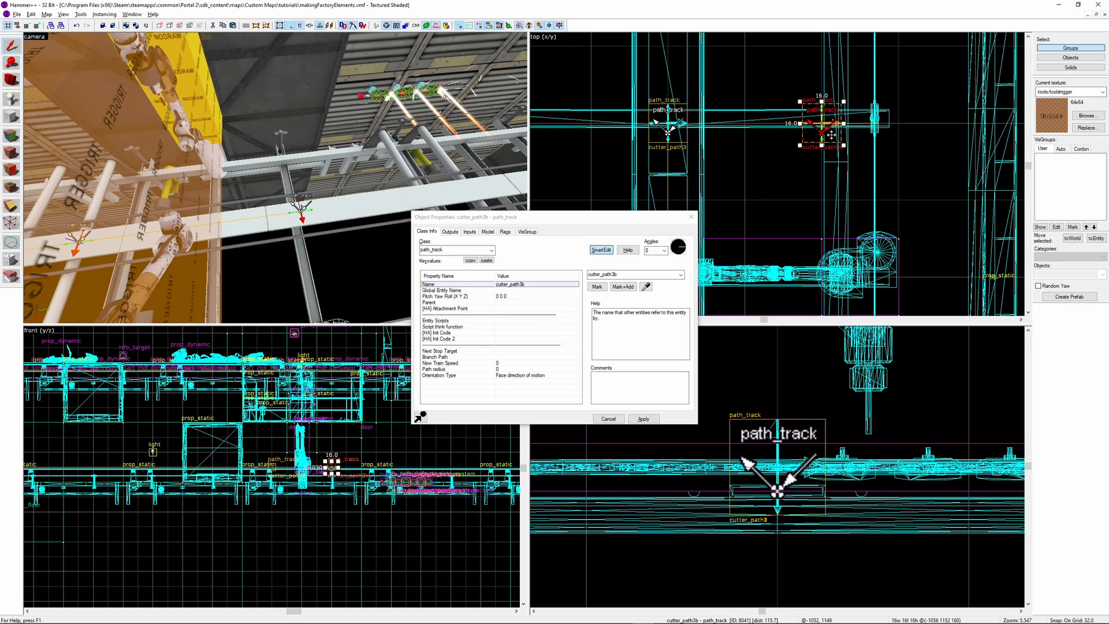
Duplicate cutter_path3 to the conveyor's far end and give the copy an OnPass output sending Kill to !activator
click(667, 123)
scroll(678, 96, down, 5)
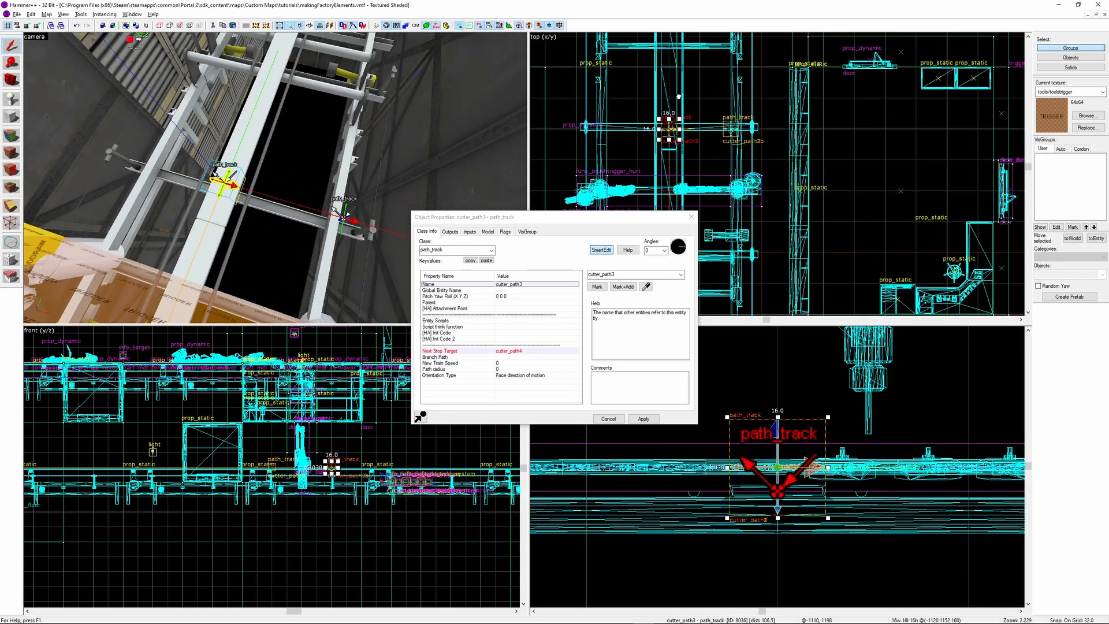
scroll(678, 96, down, 6)
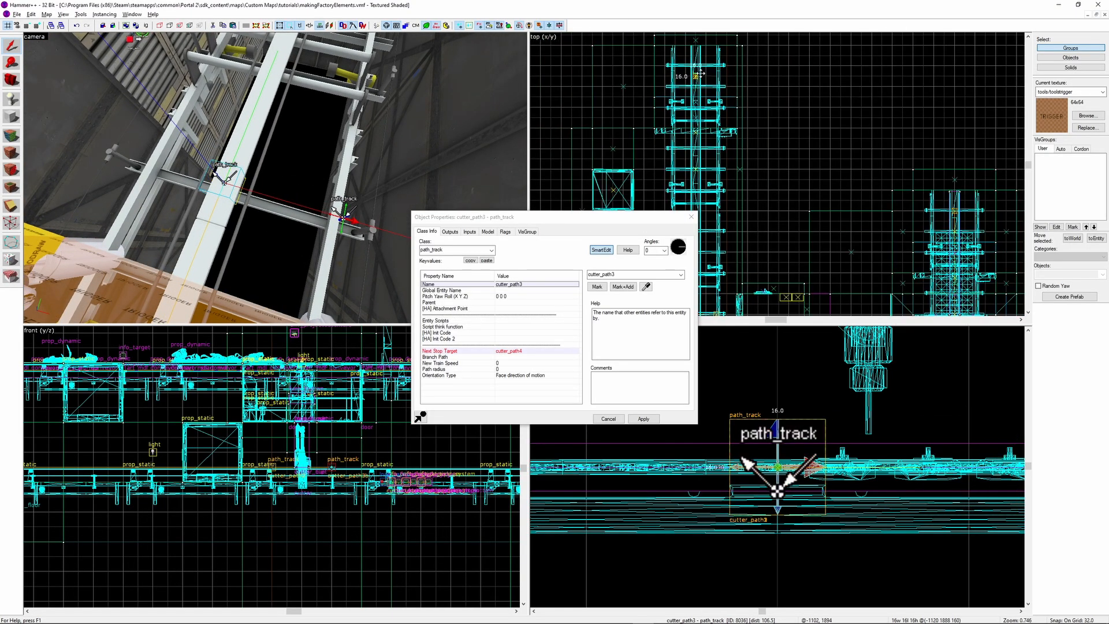
scroll(696, 64, up, 4)
click(694, 57)
click(450, 231)
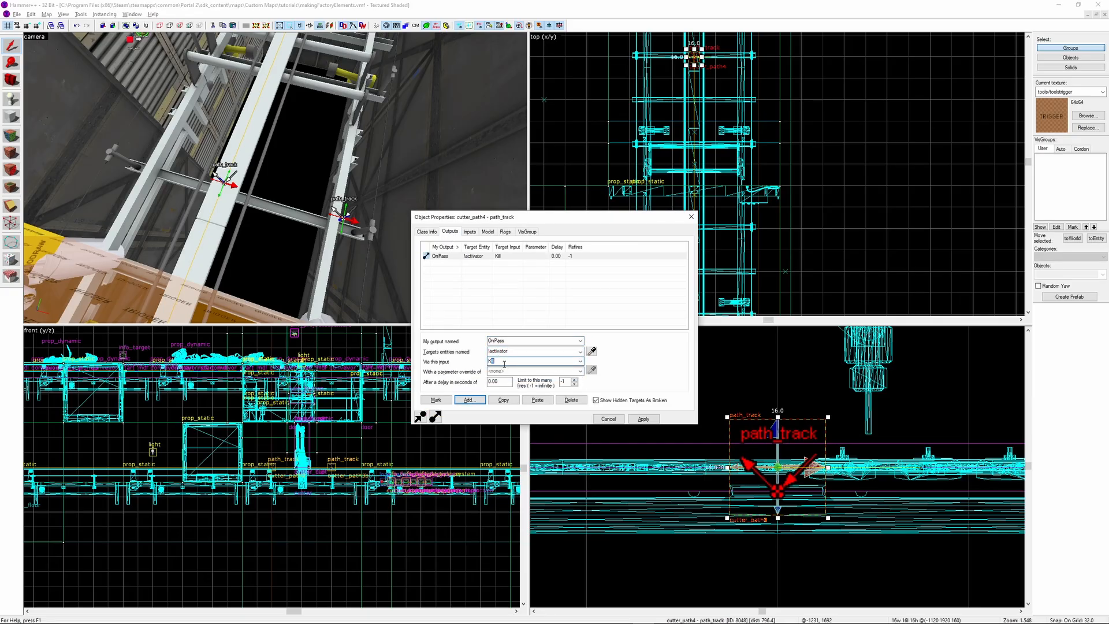
click(643, 419)
Set the Next Stop Target of cutter_path3b to cutter_path4 and move it onto cutter_path3 at the conveyor's centre
key(ctrl+z)
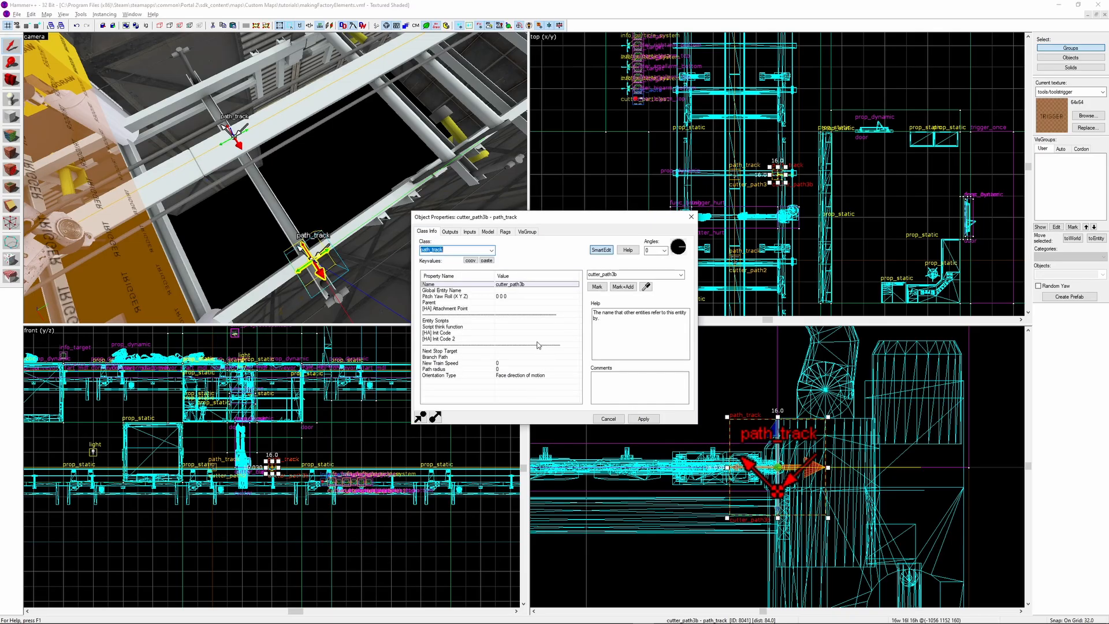
click(641, 275)
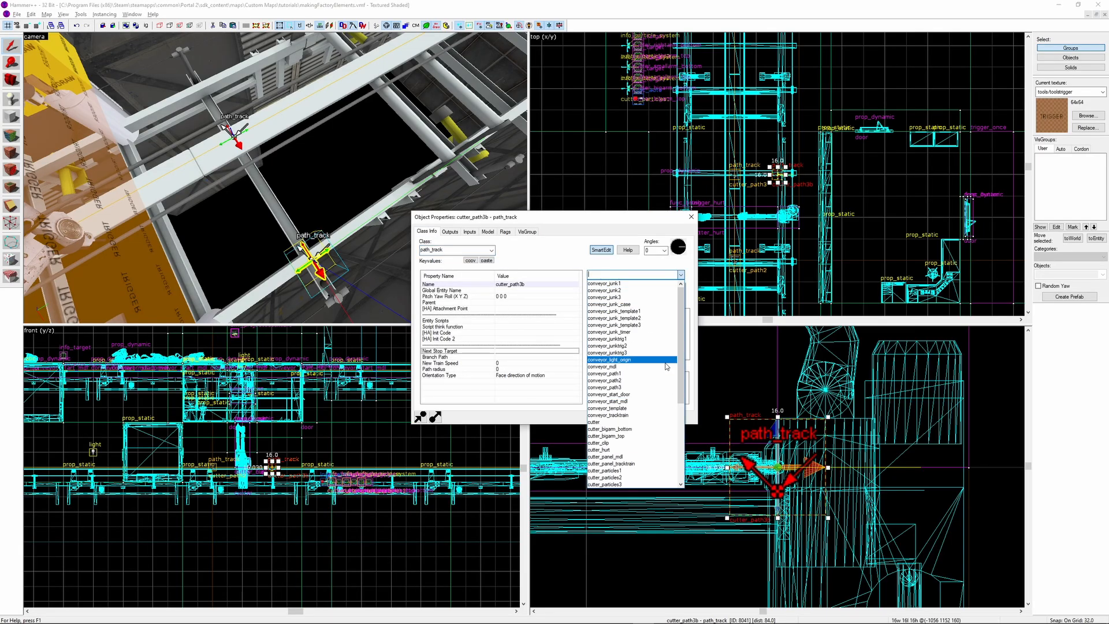
text(path)
click(612, 332)
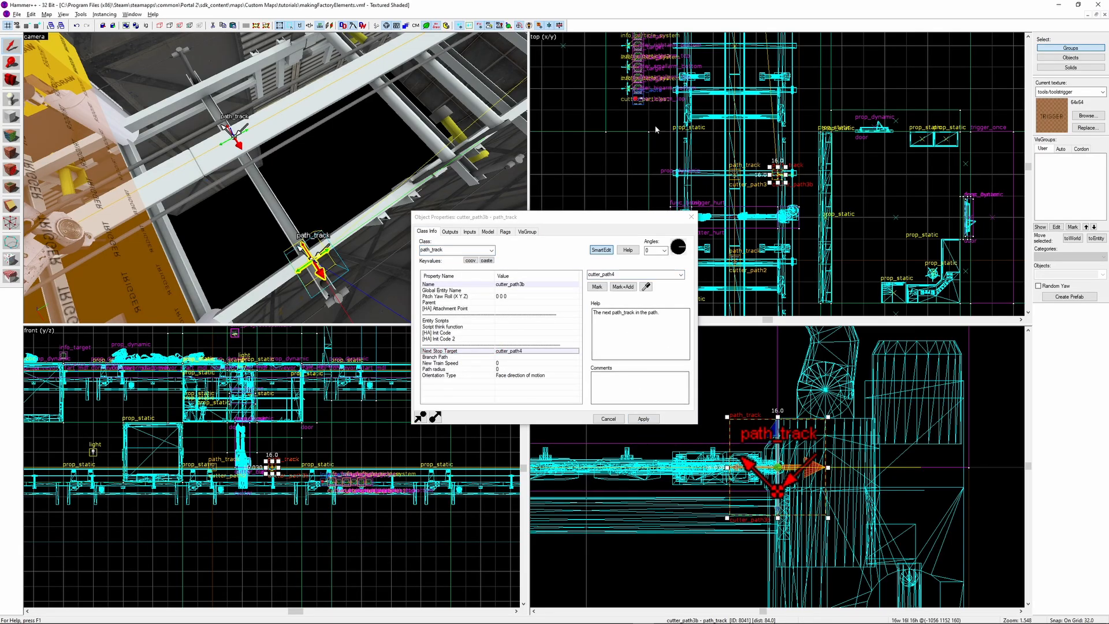
scroll(826, 130, up, 4)
click(686, 124)
key(ctrl+shift+e)
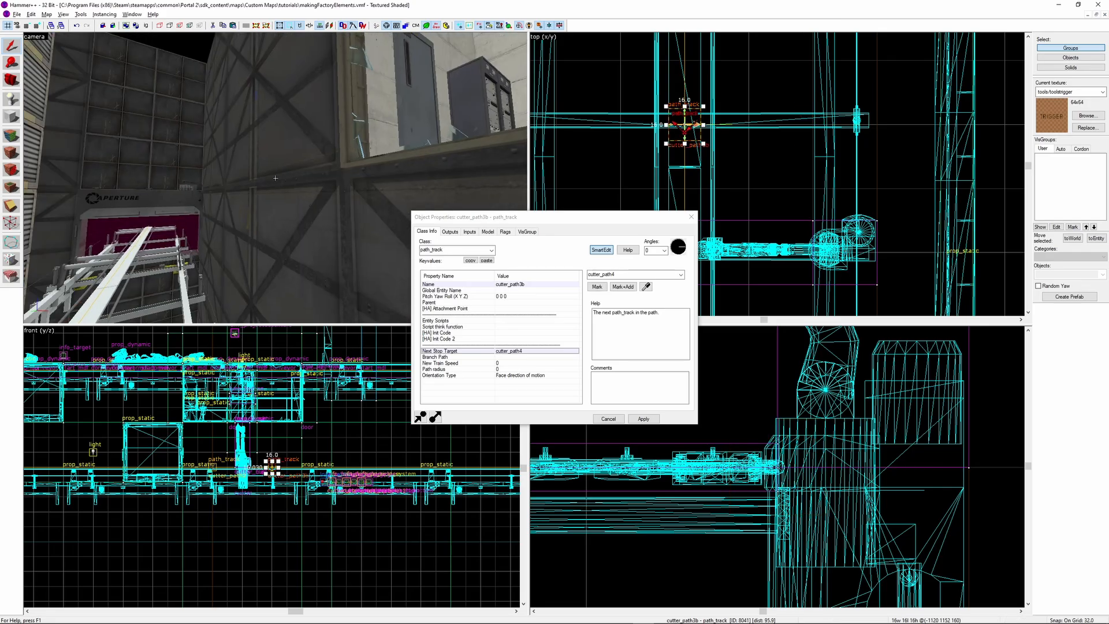
Assign a Branch Path to cutter_path2, the path_track just before the cutter arms
click(450, 357)
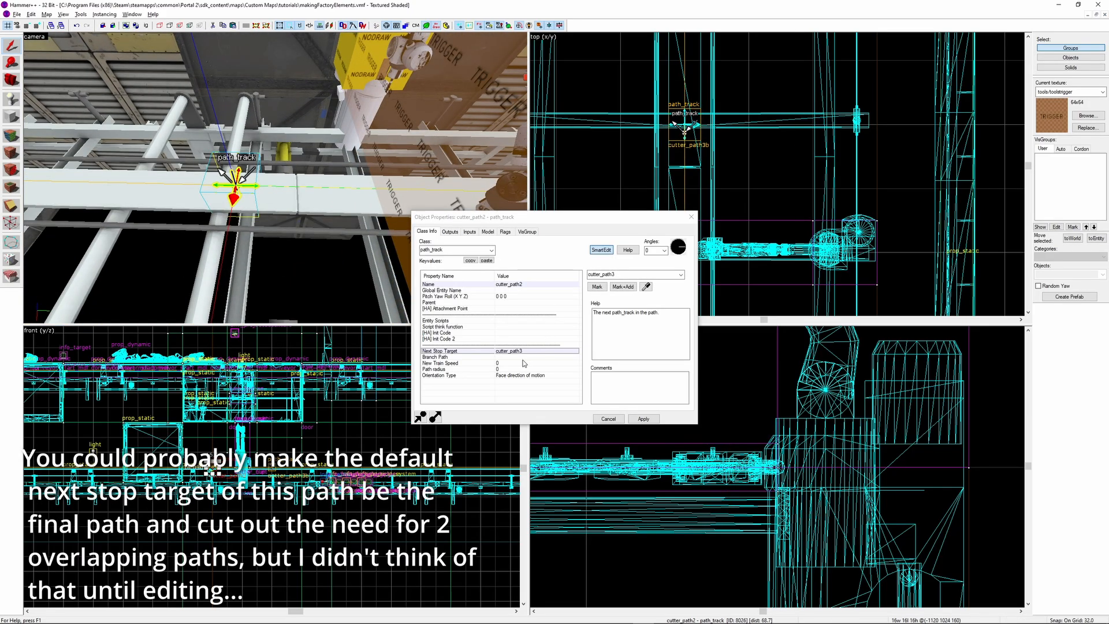
click(680, 275)
scroll(633, 390, down, 9)
click(632, 325)
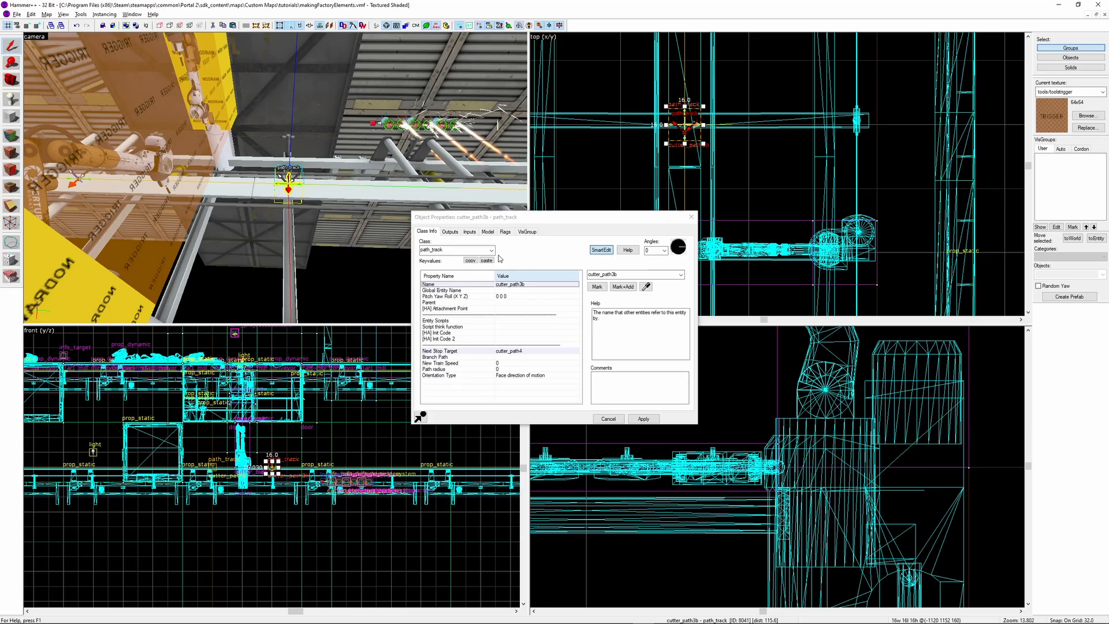
Add an OnPass output to cutter_path3b that targets !activator
click(450, 231)
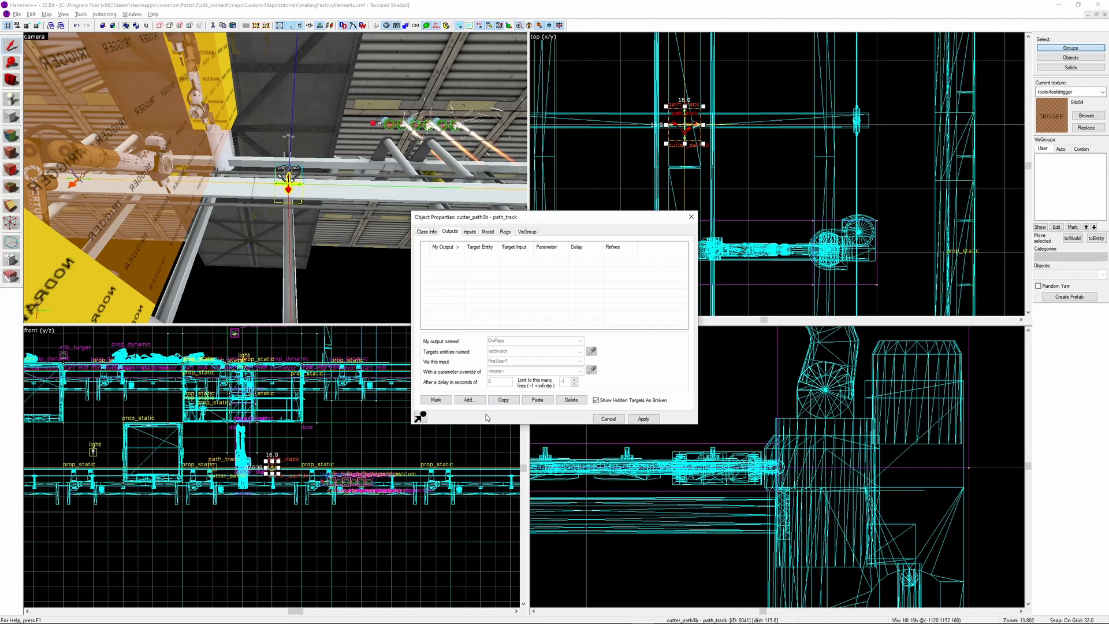
click(469, 399)
text(!activator)
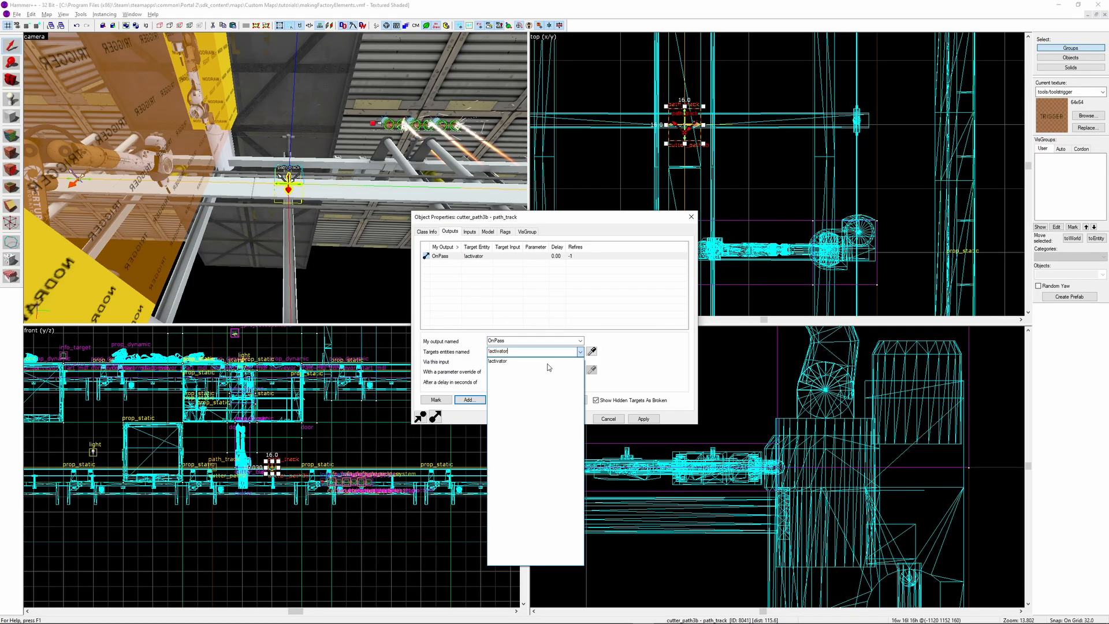
click(548, 363)
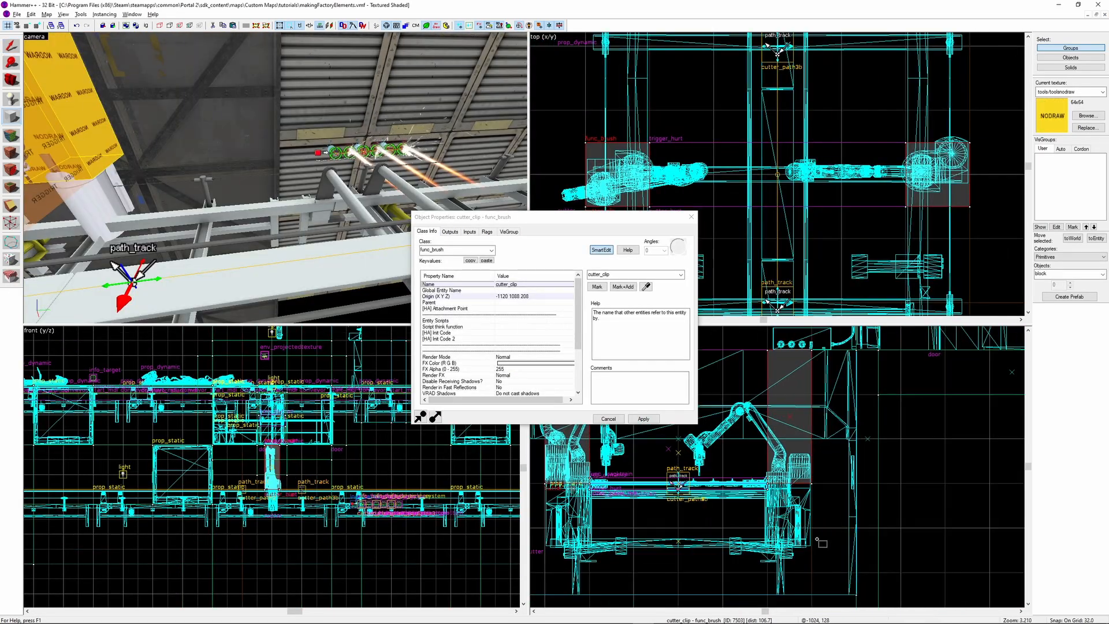
Create a nodraw block about 32 units wide, 300 long and 32 high low along one side of the conveyor
drag(812, 529, 769, 570)
scroll(946, 168, down, 8)
drag(947, 168, 931, 168)
drag(930, 181, 931, 288)
scroll(940, 265, up, 4)
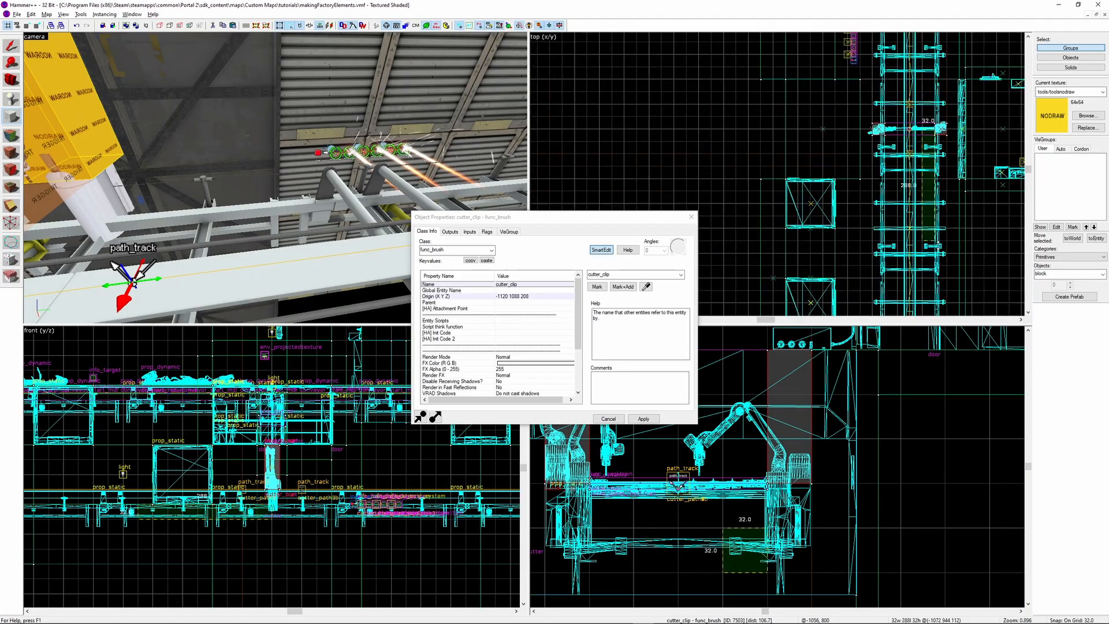
drag(919, 56, 922, 125)
key(bracketleft)
key(bracketleft)
key(bracketleft)
scroll(922, 122, down, 2)
scroll(870, 233, up, 4)
key(bracketright)
key(Return)
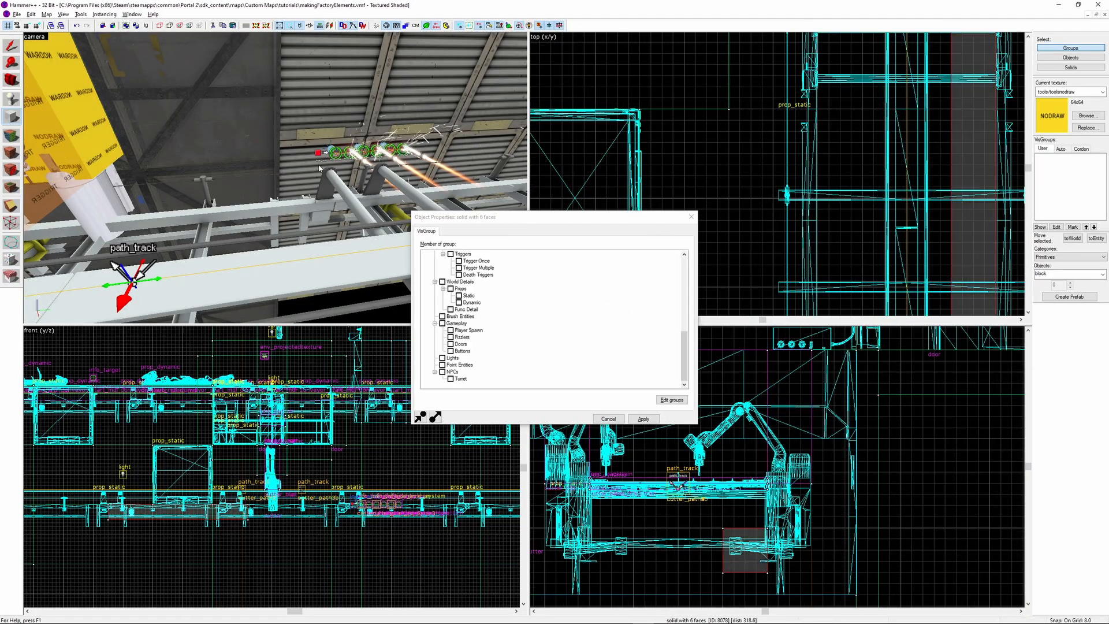
Make the long nodraw block a func_door entity and name it cutter_door
key(z)
click(10, 46)
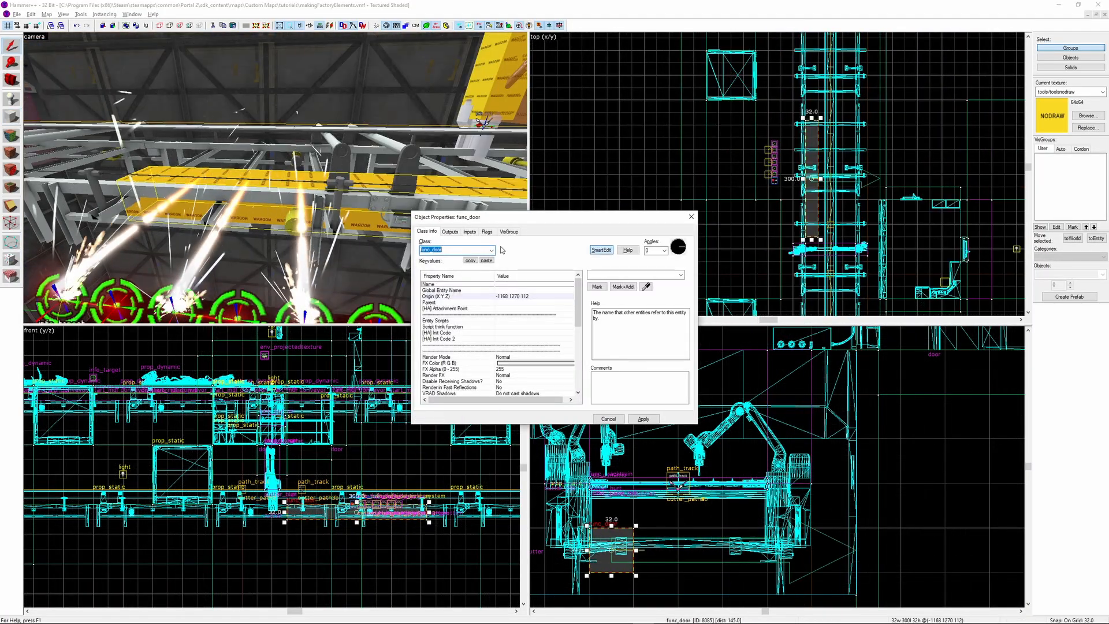
click(487, 232)
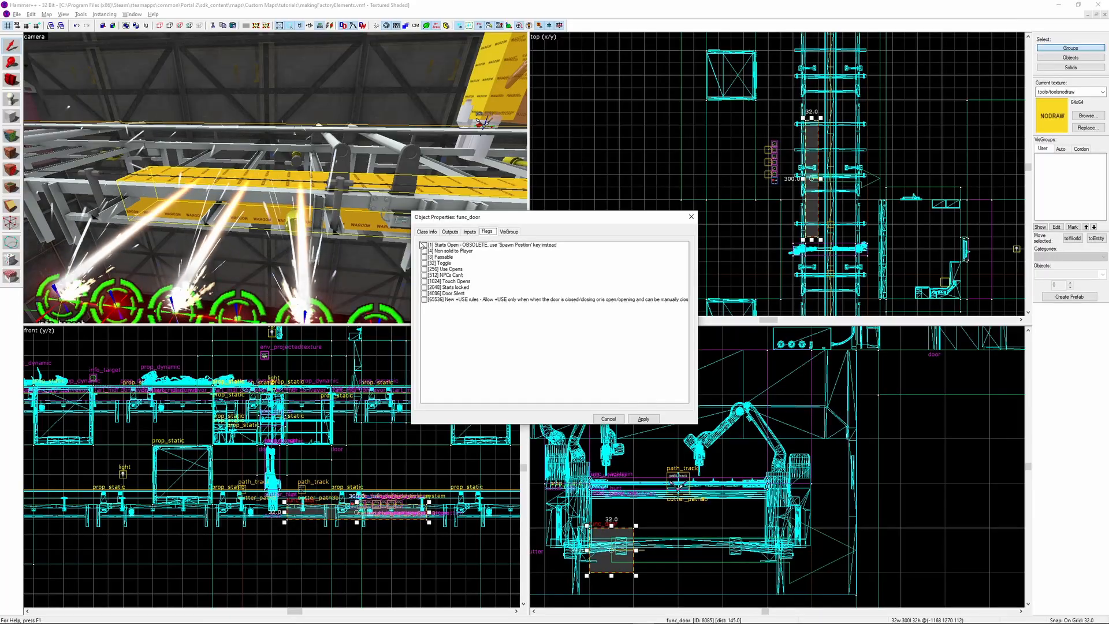
text(cutter_door)
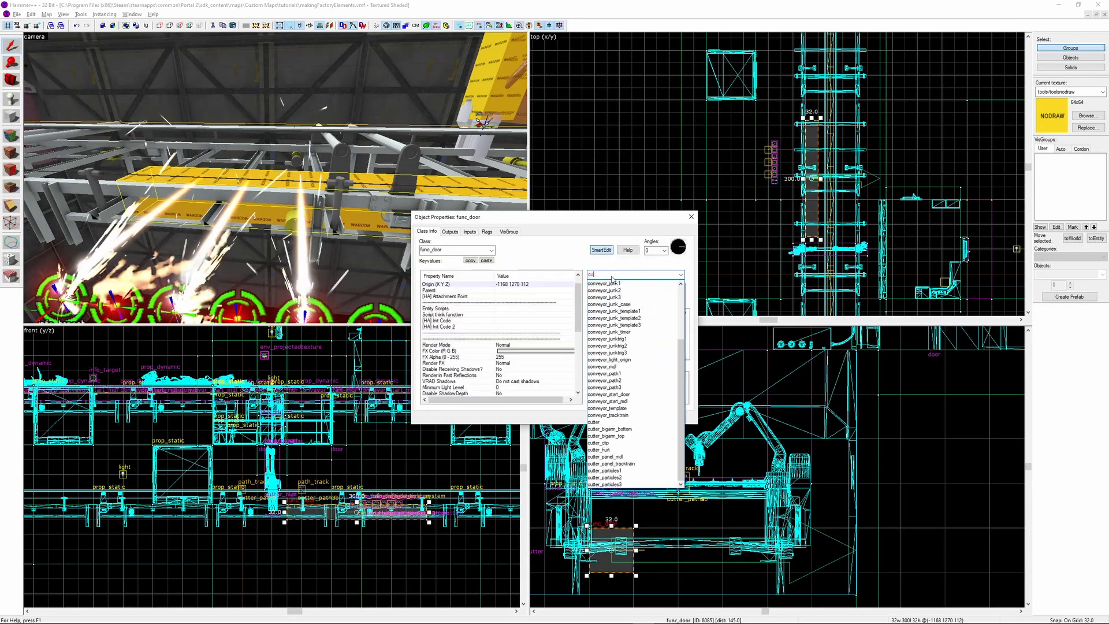
key(Return)
scroll(517, 342, down, 5)
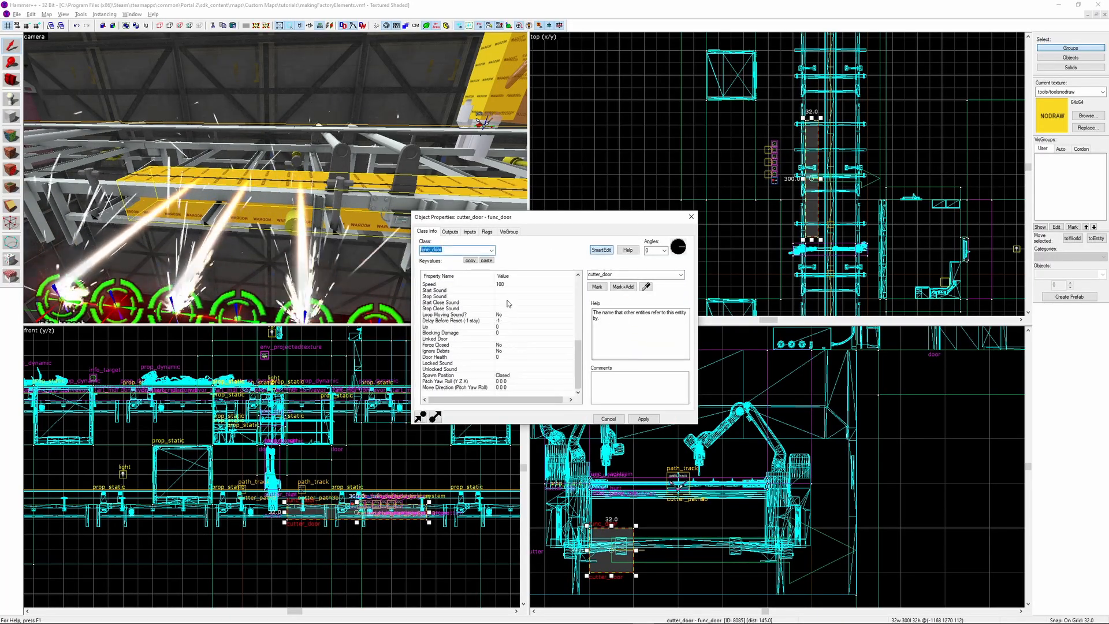
Add outputs to cutter_door targeting itself: OnFullyOpen SetSpeed 100, OnFullyOpen Close, and OnFullyClosed SetSpeed 60
click(450, 231)
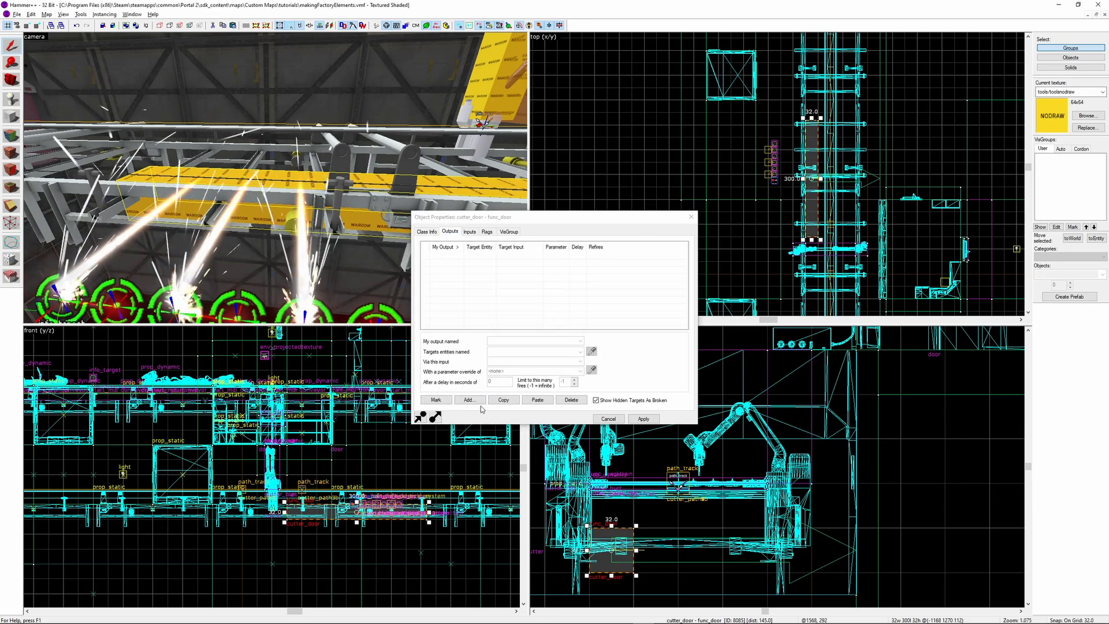
click(580, 340)
click(537, 371)
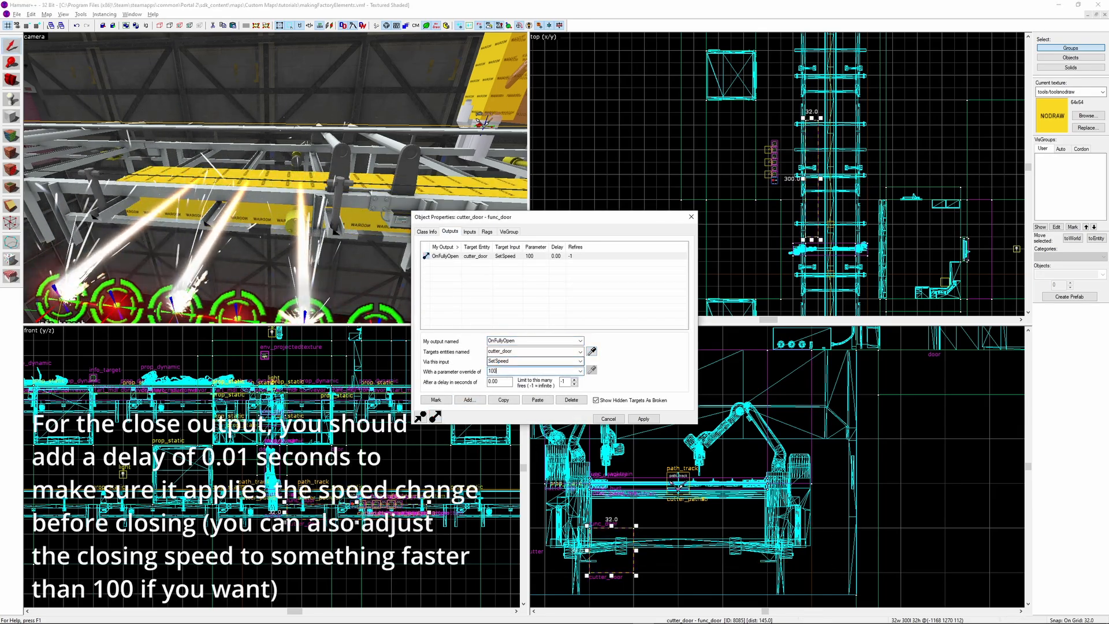
click(537, 400)
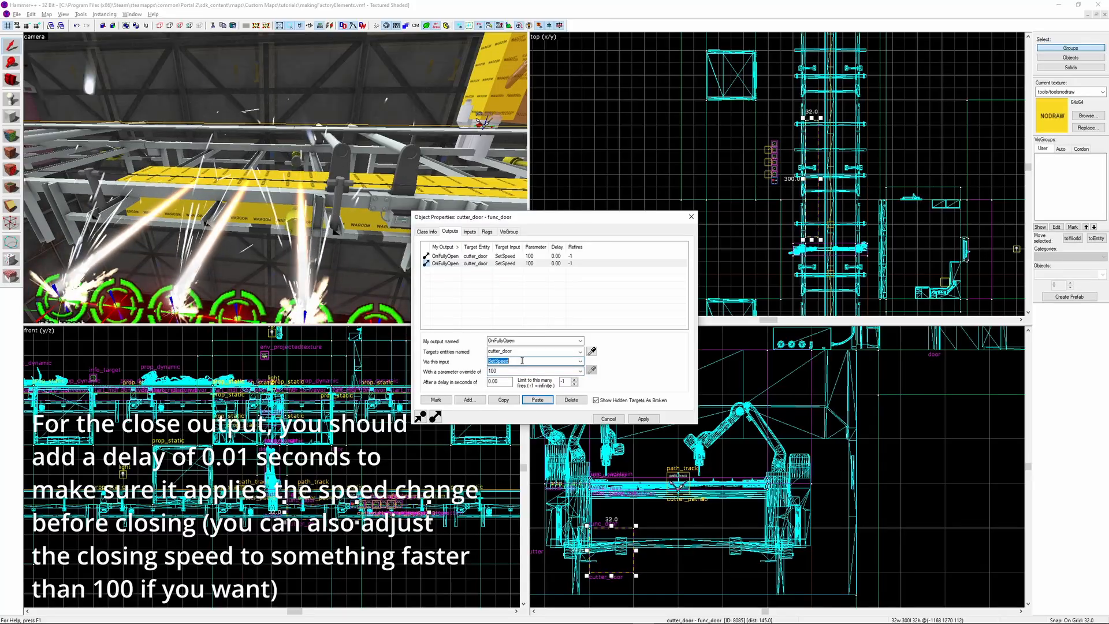
click(580, 340)
click(576, 360)
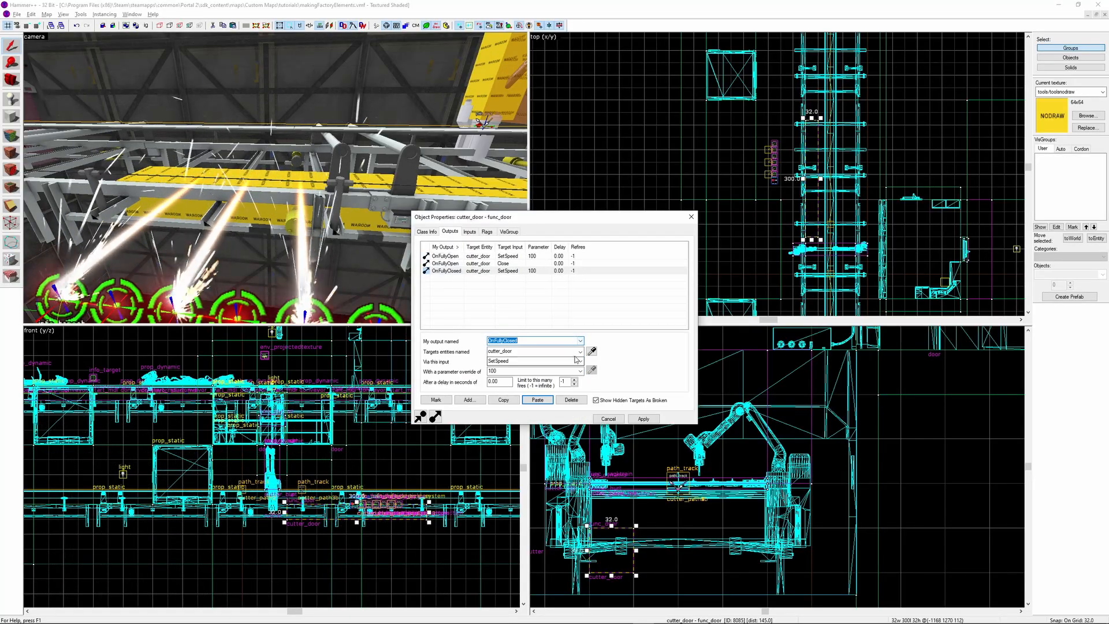
click(504, 400)
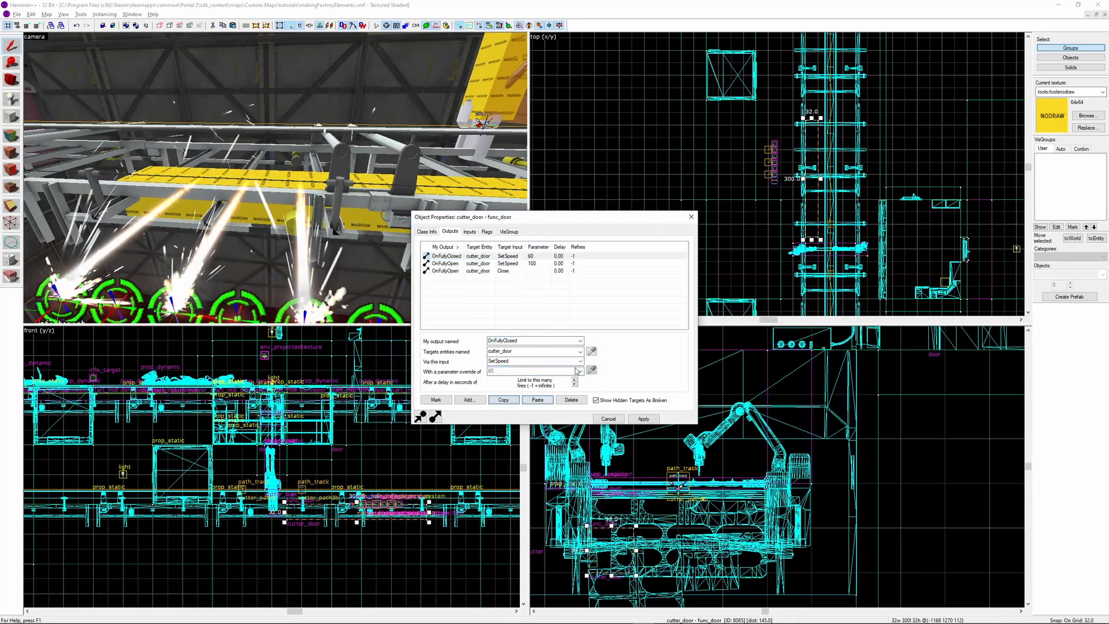
click(537, 400)
Set cutter_door's move direction to 0 90 0 and deselect the door
click(591, 351)
key(z)
key(z)
click(269, 156)
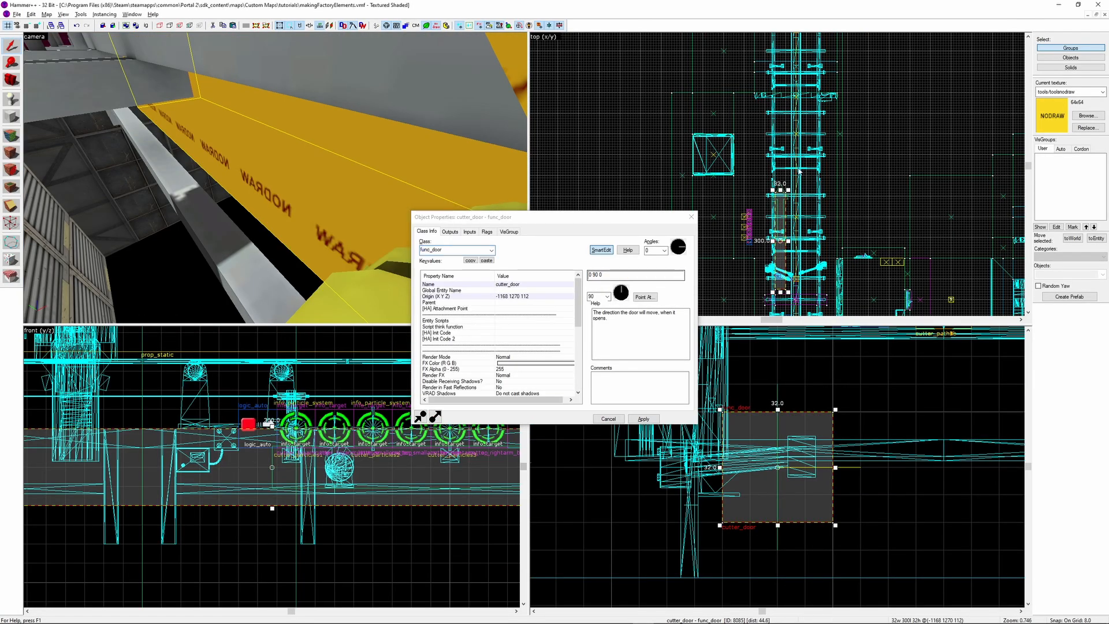
middle_drag(802, 202, 778, 203)
click(898, 179)
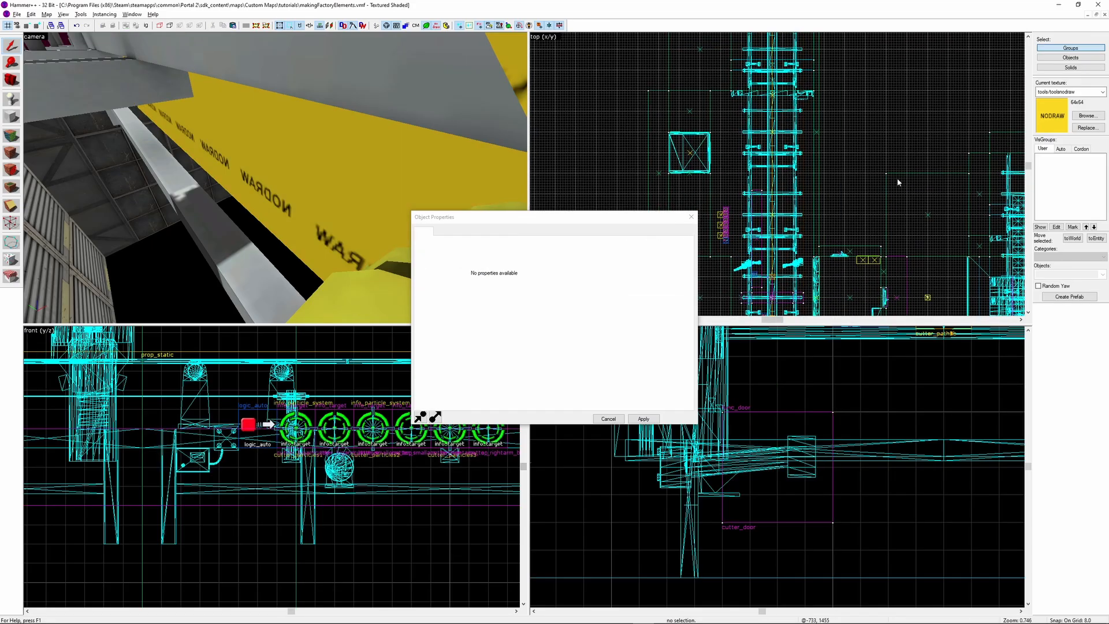
Turn the new entity near the cutter arms into an ambient_generic and name it cutter_laser_sfx
click(499, 297)
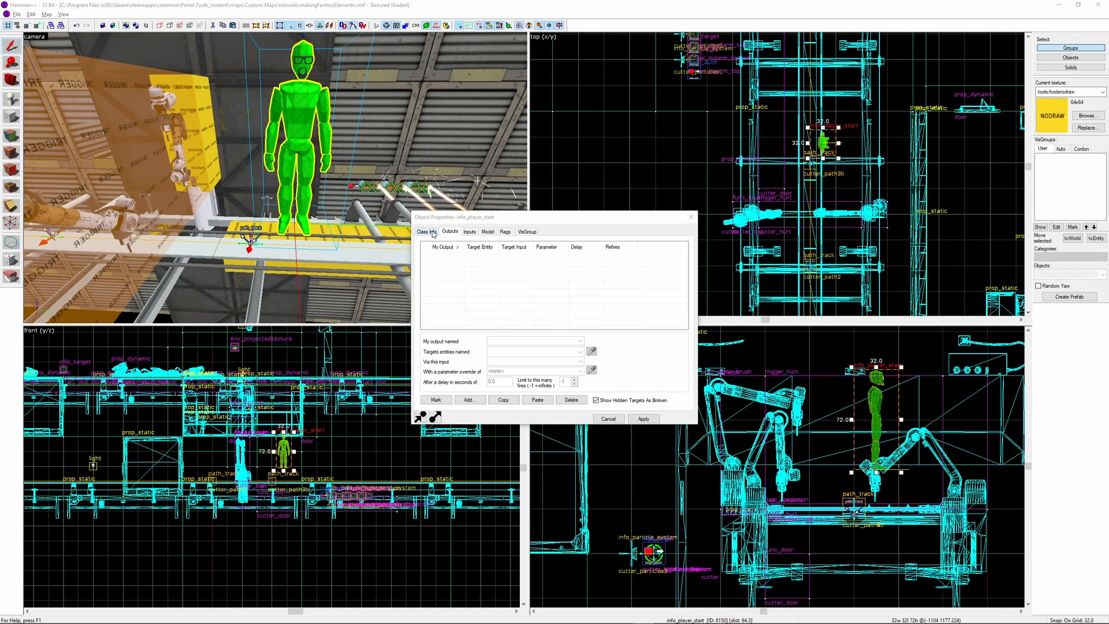
click(432, 231)
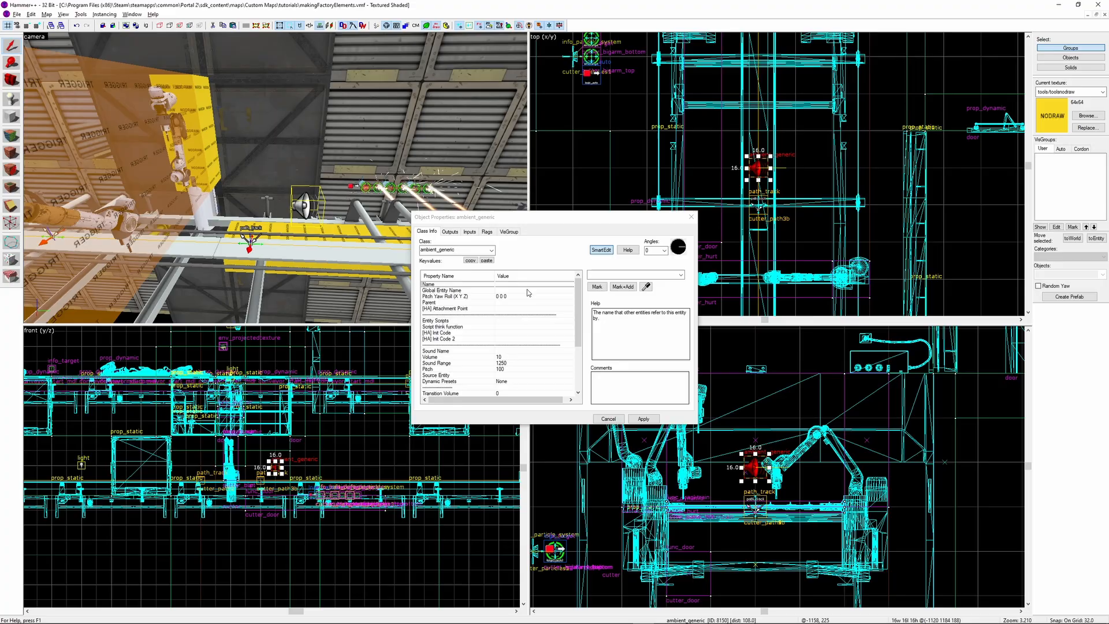
click(601, 275)
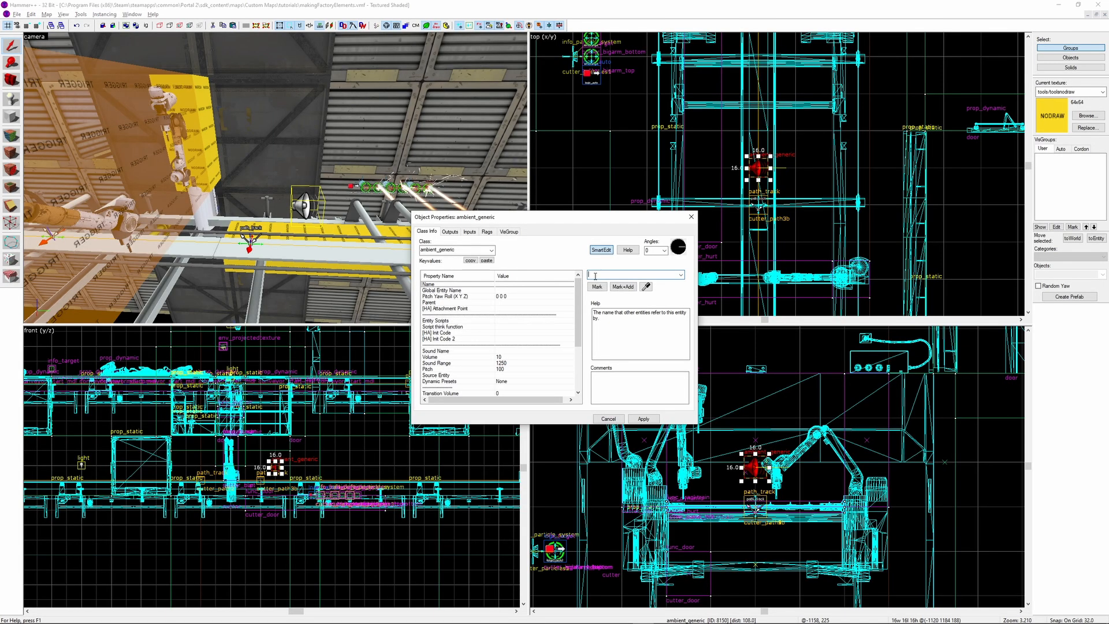
text(cutter_laser_sfx)
key(Return)
Filter the game sounds by "cut" and assign World.laser_cutout to cutter_laser_sfx
click(511, 351)
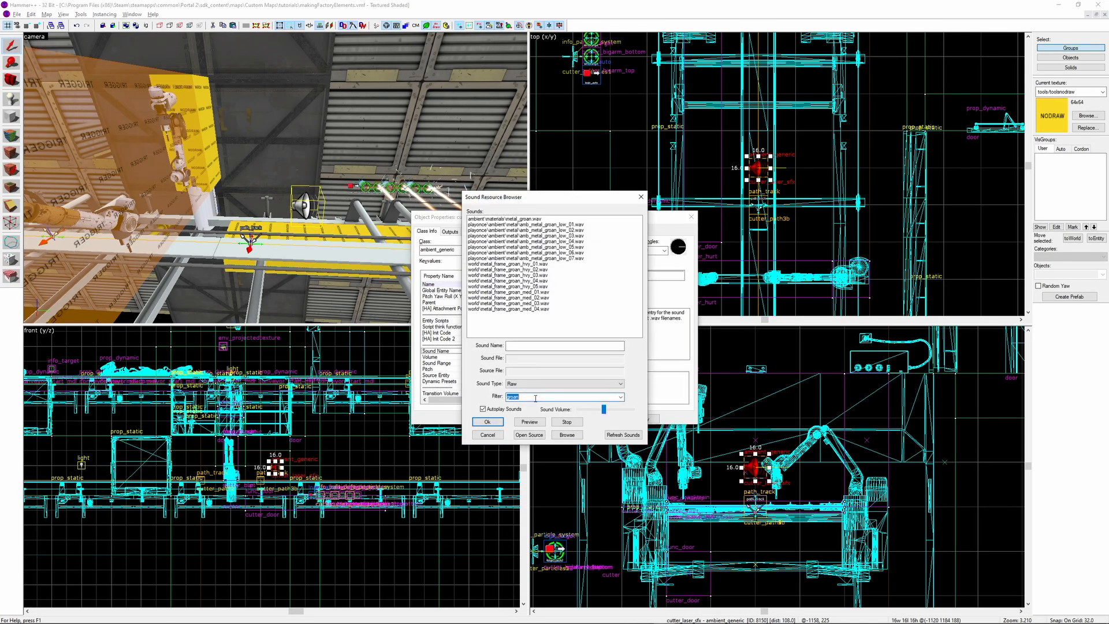
click(525, 386)
click(527, 396)
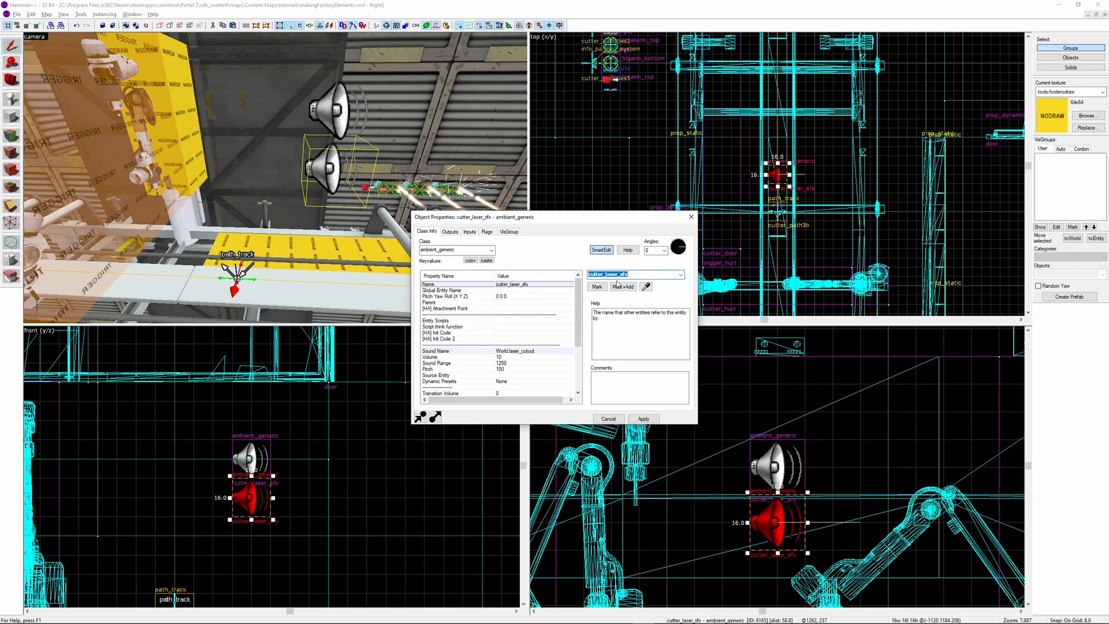
Name the duplicated ambient_generic cutter_sparks_sfx and choose a different laser-cutter game sound for it
text(cutter_sparks_s)
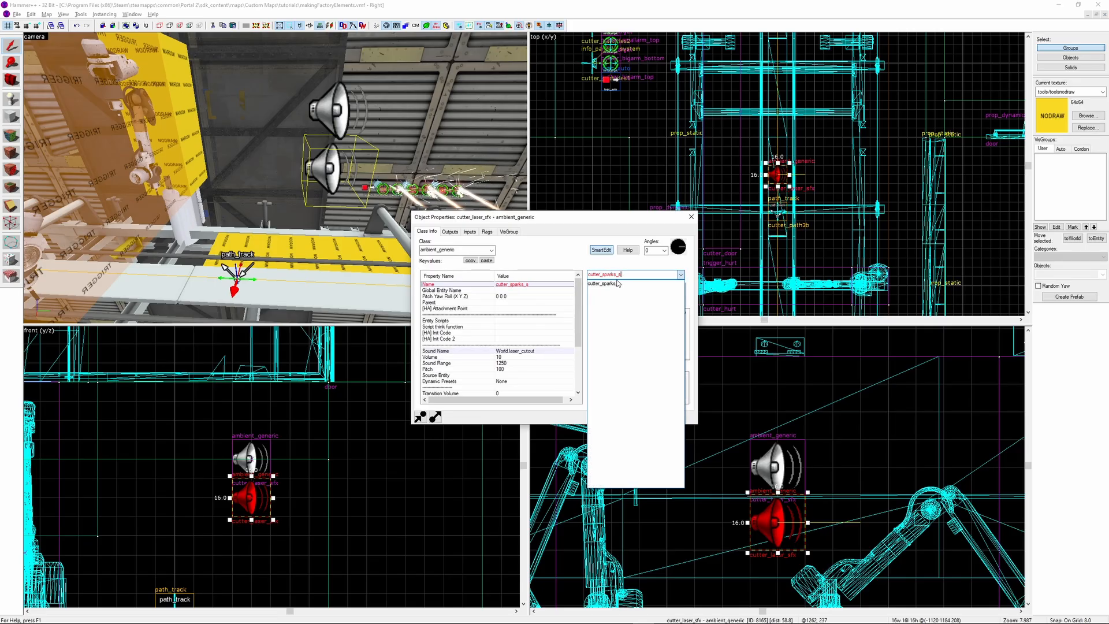
text(fx)
double_click(530, 351)
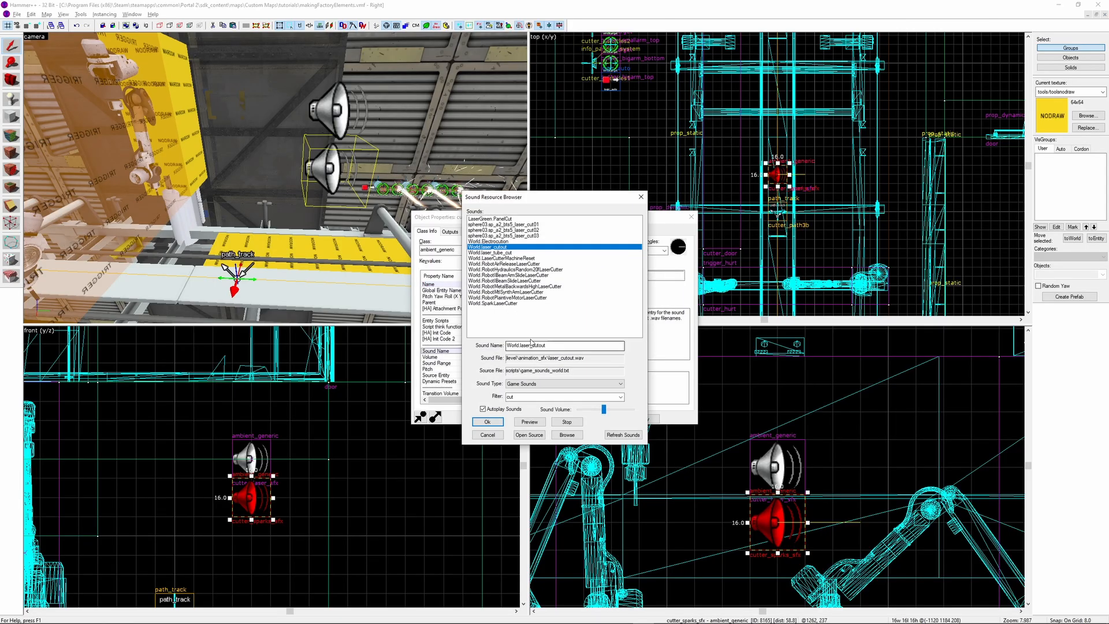
click(499, 422)
Select both ambient_generic entities and pick the cutter robot arm as their Source Entity
key(z)
key(s)
key(z)
ctrl+click(300, 139)
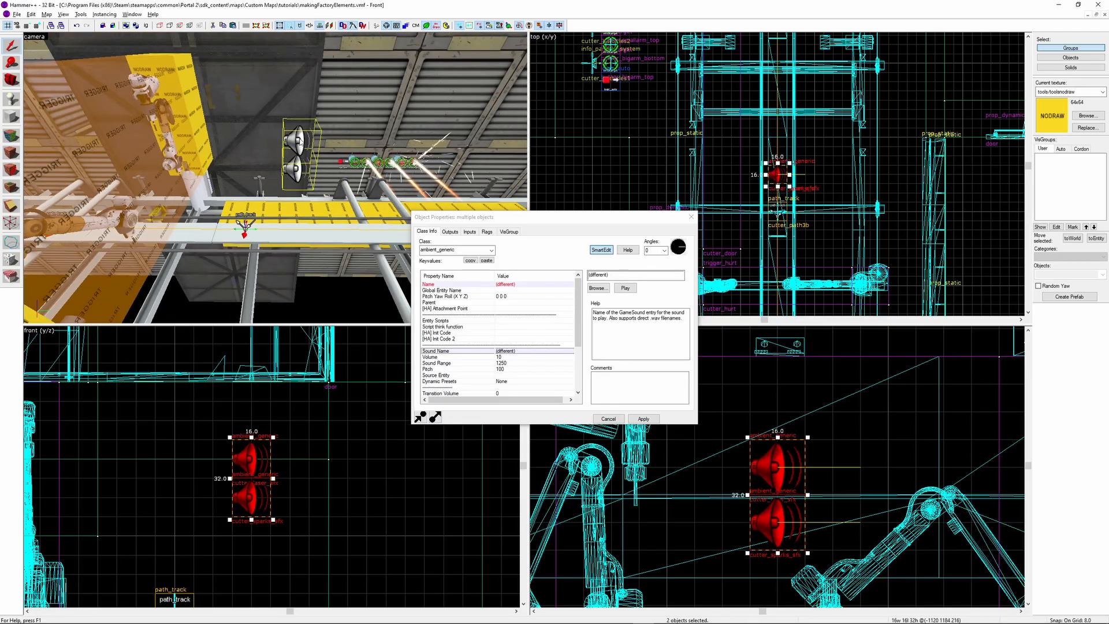
click(506, 362)
click(646, 286)
key(z)
key(w)
key(z)
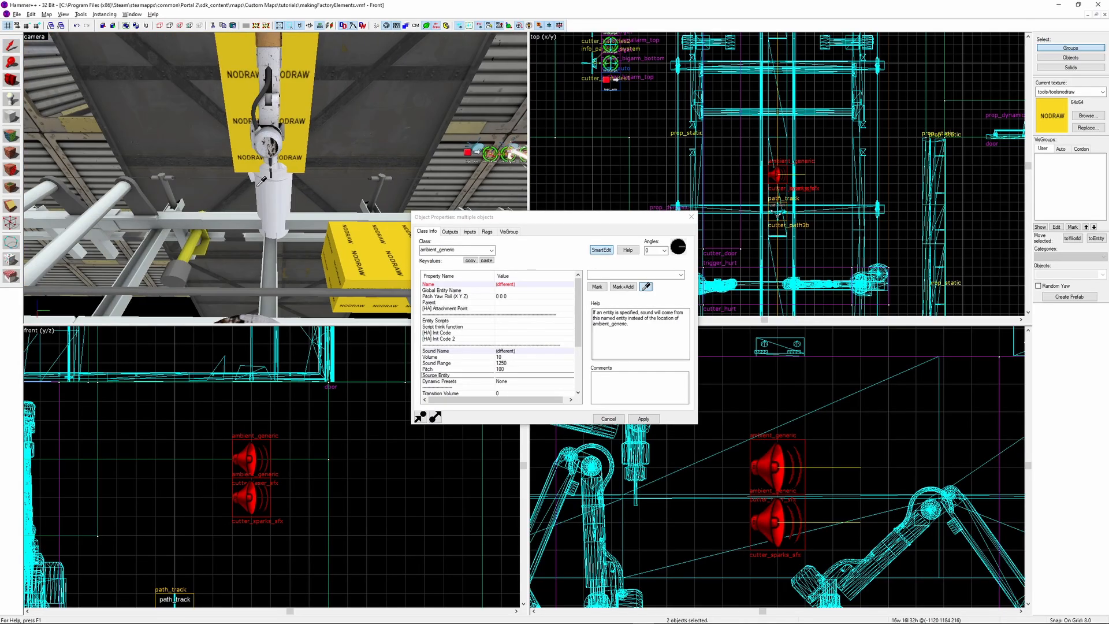
click(275, 177)
click(643, 418)
Create a logic_relay beside the conveyor near the cutter arms and name it cutter_lr
key(z)
key(s)
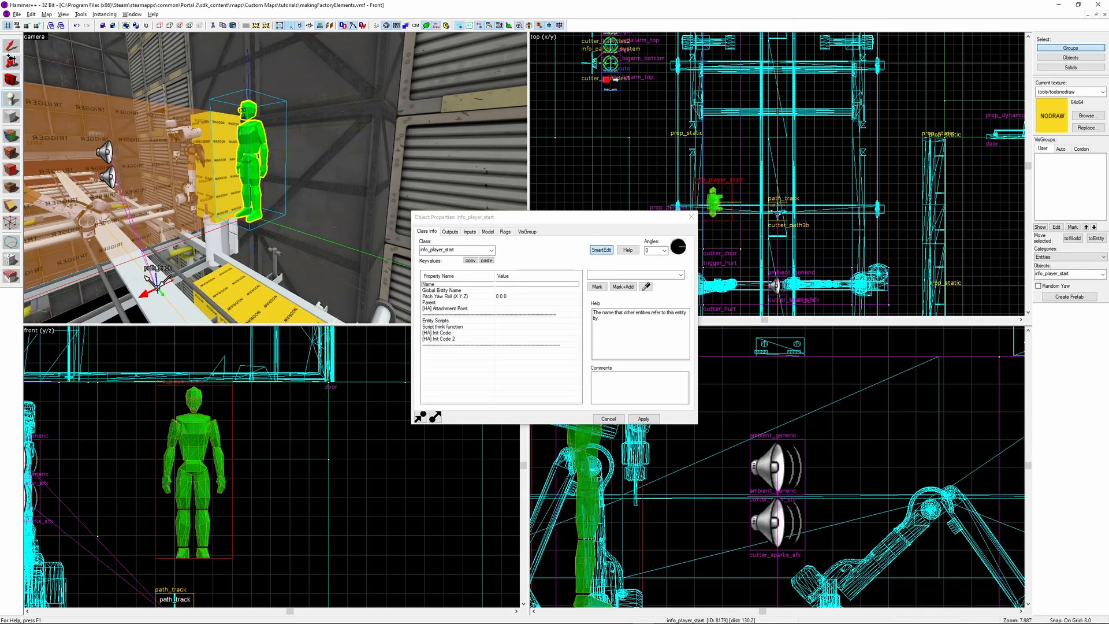
text(logic_relay)
key(Return)
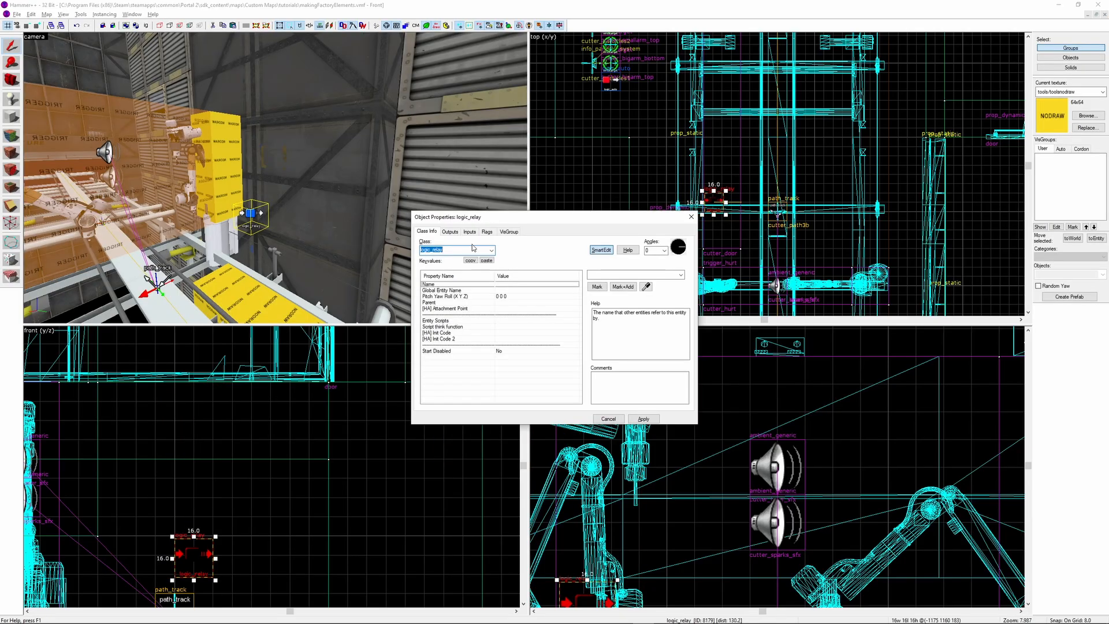
click(608, 274)
text(cutter_lr)
key(Return)
Add OnTrigger outputs to cutter_lr: DisableAlternatePath on cutter_path2, Open on cutter_door, and another targeting cutter_hurt
click(450, 231)
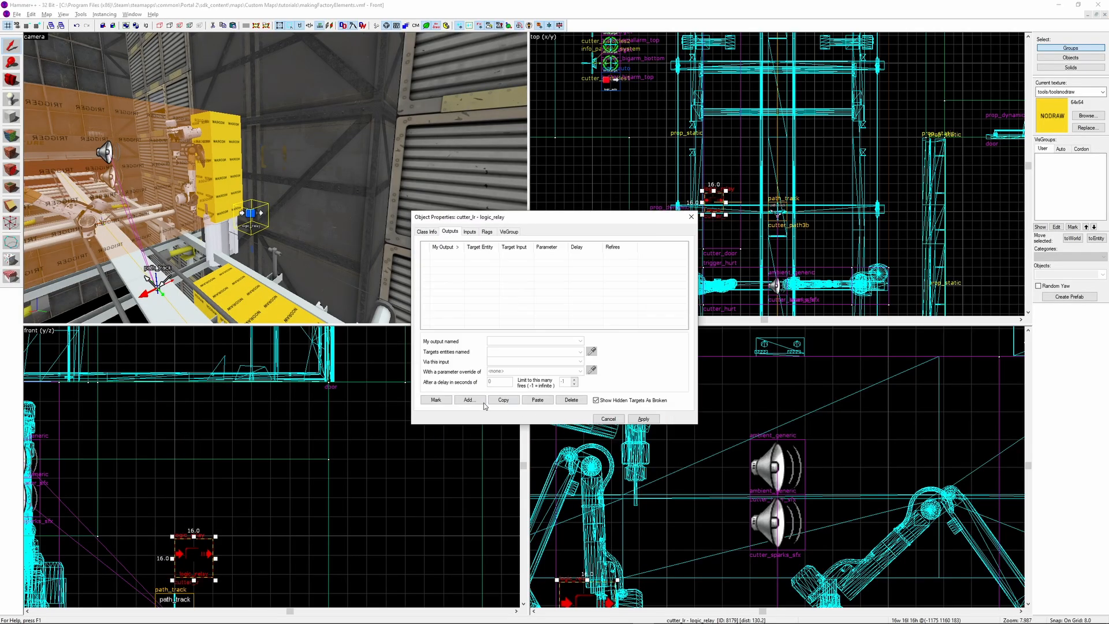
click(543, 354)
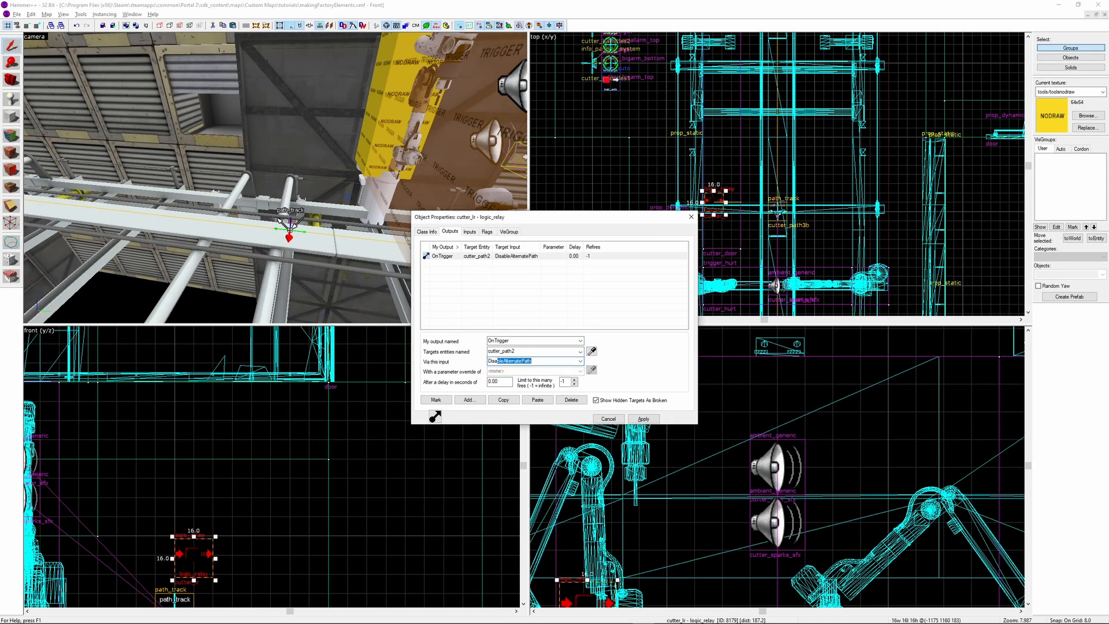
click(503, 400)
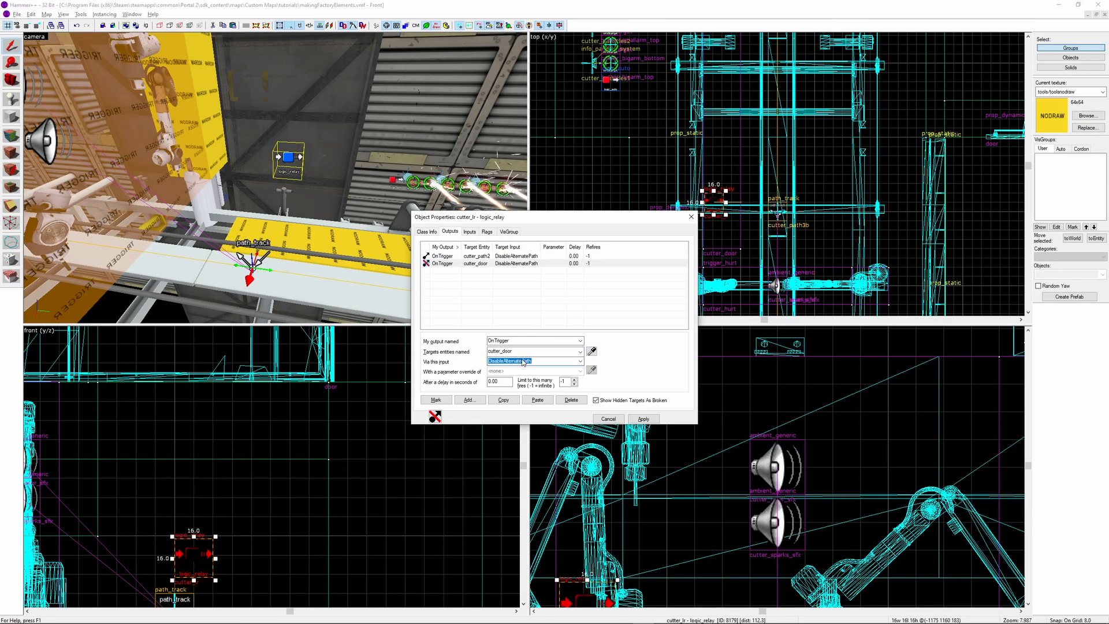
click(537, 399)
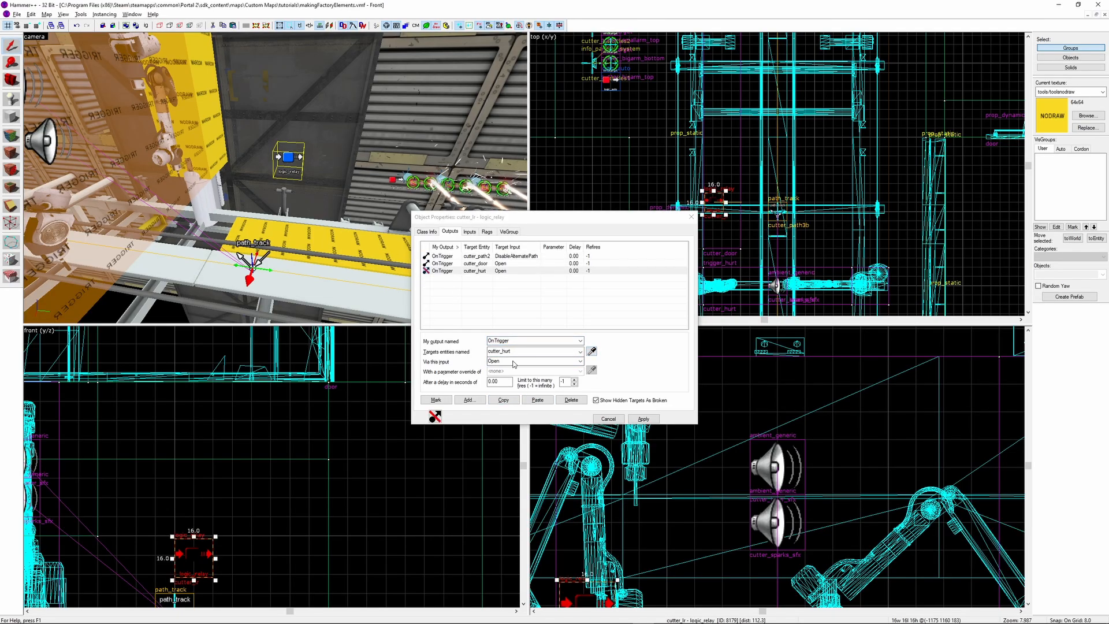
click(537, 399)
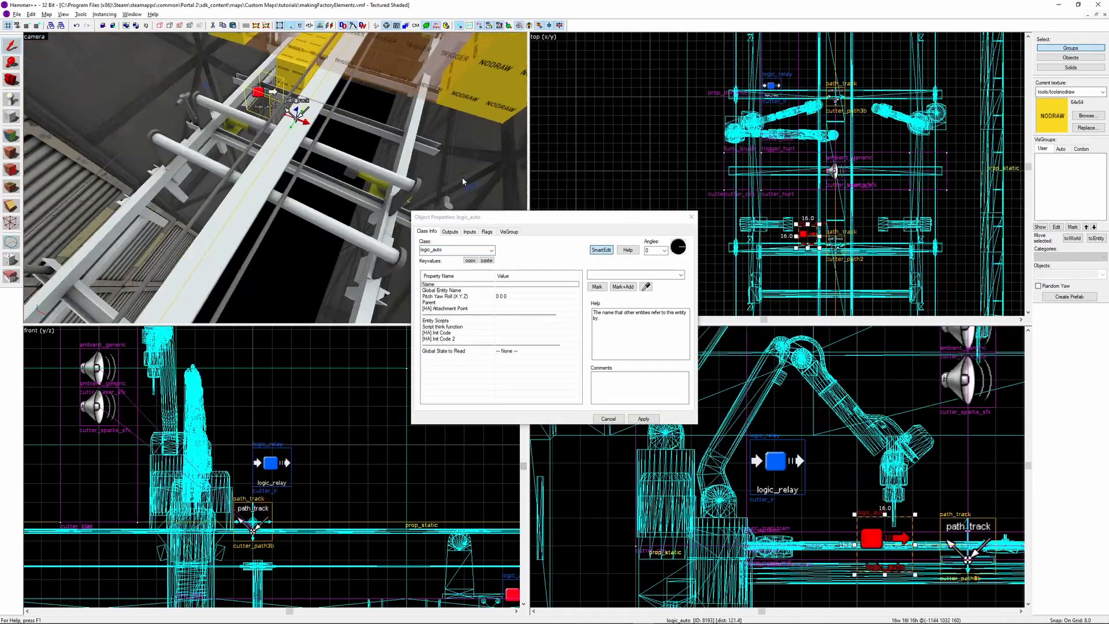
Add an OnMapSpawn output targeting cutter_path2 to the logic_auto beside that path_track
click(450, 231)
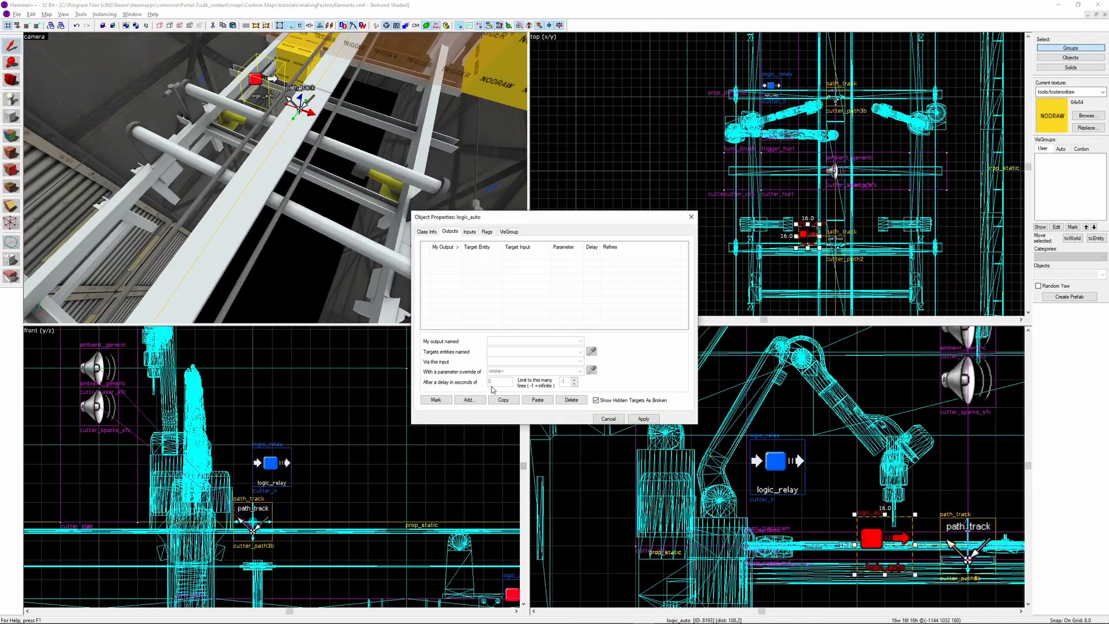
click(469, 399)
click(580, 341)
text(OnMapSpawn)
click(531, 351)
text(cutter_path2)
click(580, 360)
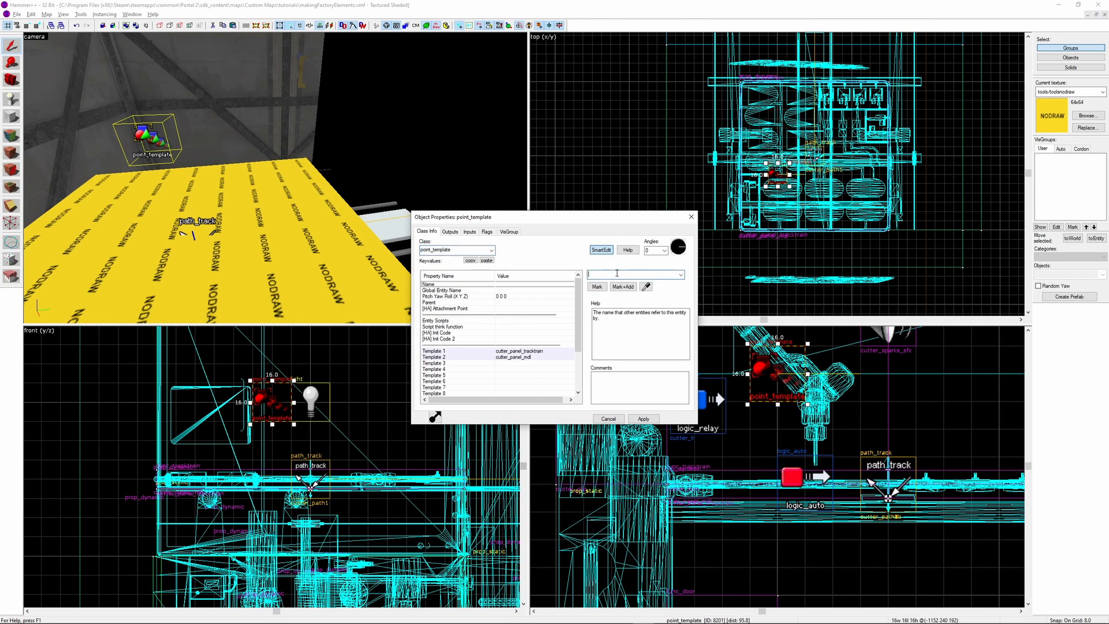
Name the point_template holding the panel tracktrain and model cutter_panel_template
text(cutter_panel_template)
key(Return)
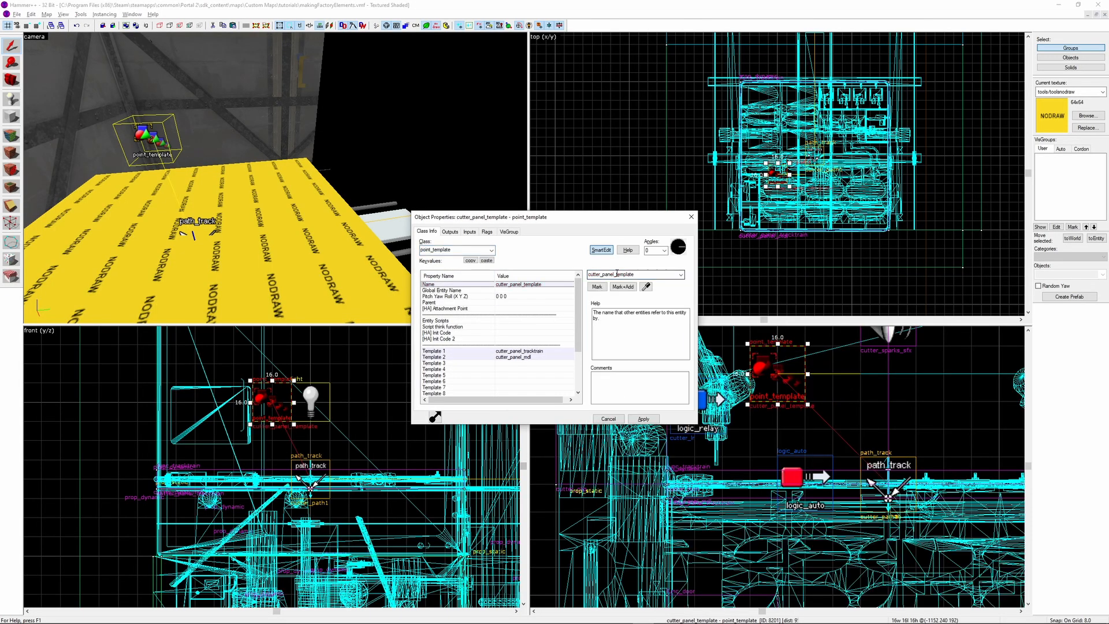
click(485, 231)
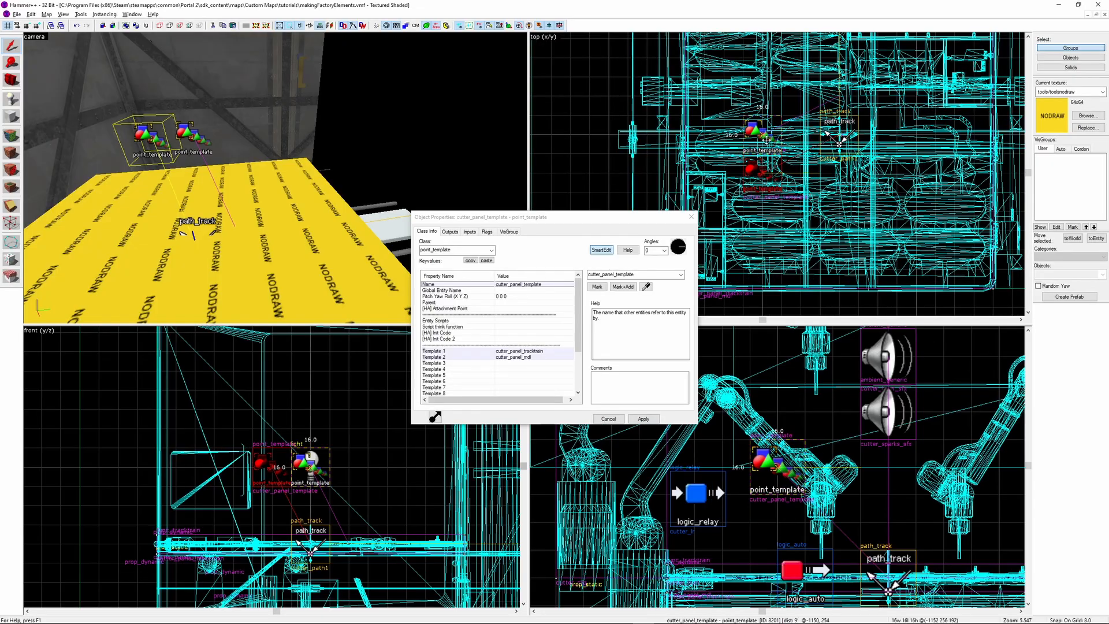
Change the duplicated point_template into a logic_timer and name it cutter_panel_timer
click(438, 252)
text(logic_timer)
key(Return)
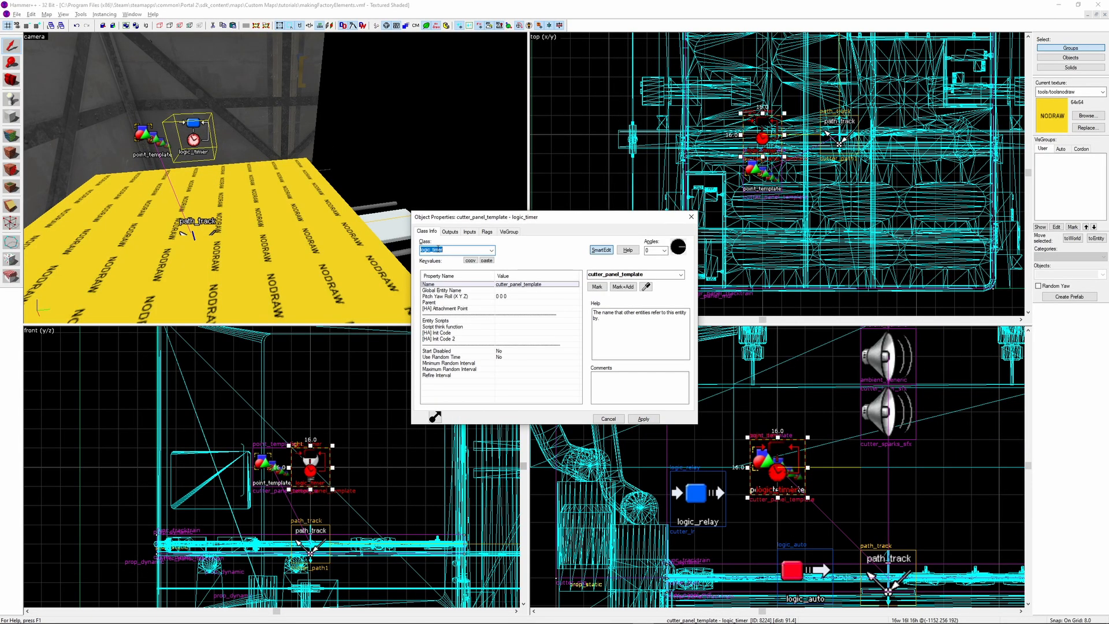
text(mer)
key(Return)
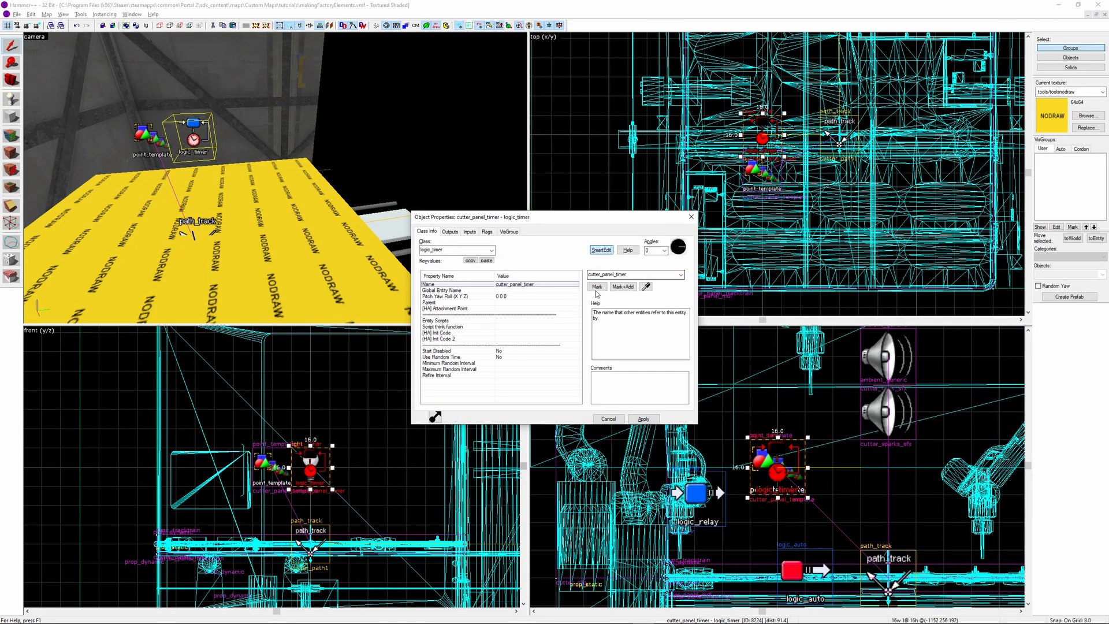